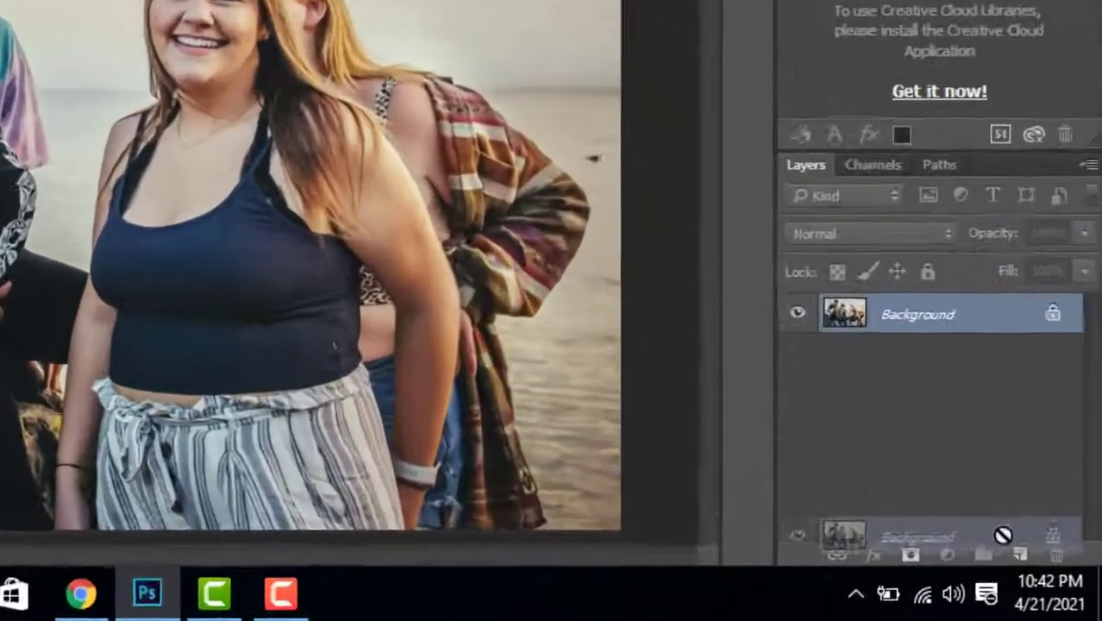
Duplicate the Background layer and add a new empty layer above the copy.
key(ctrl+j)
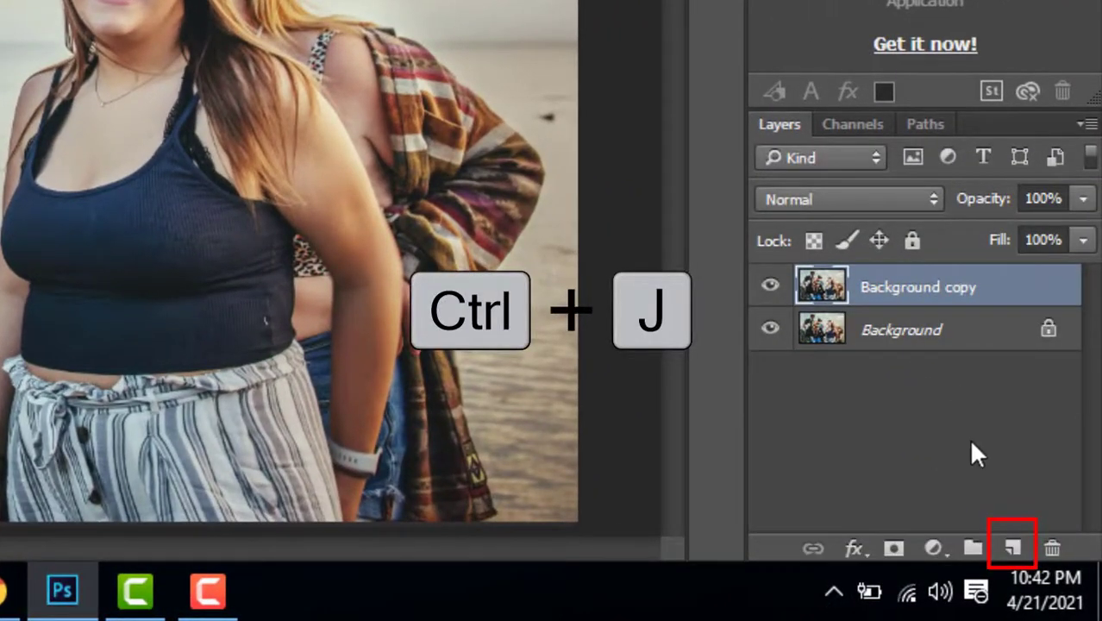
click(1013, 548)
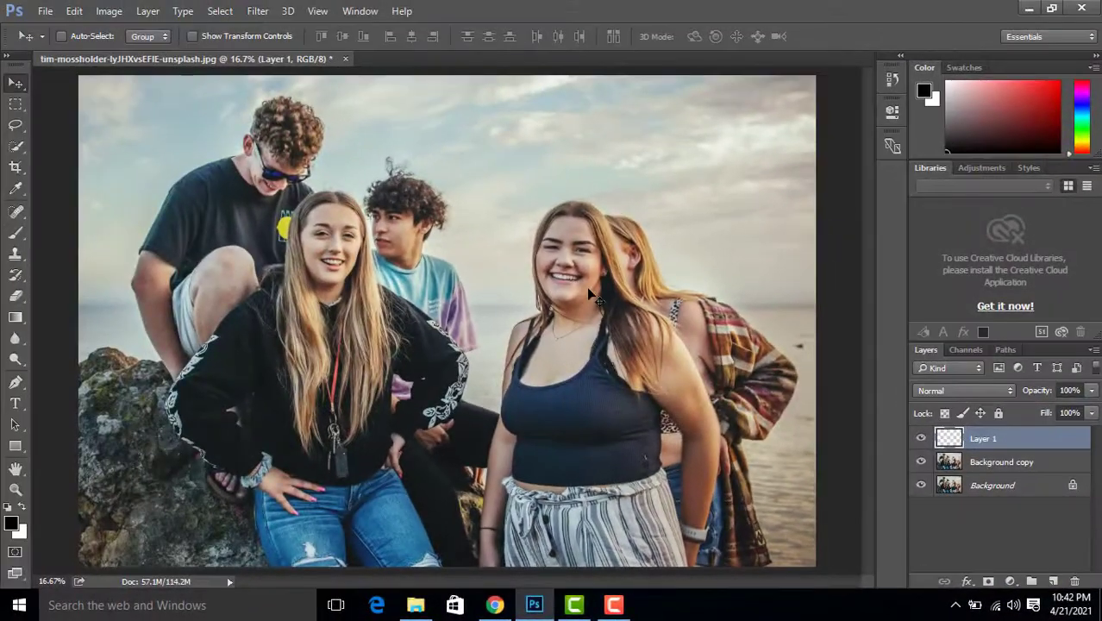
Trace a closed Pen path along the hair and outer arm of the woman in the navy top, enclosing part of the person behind her.
key(z)
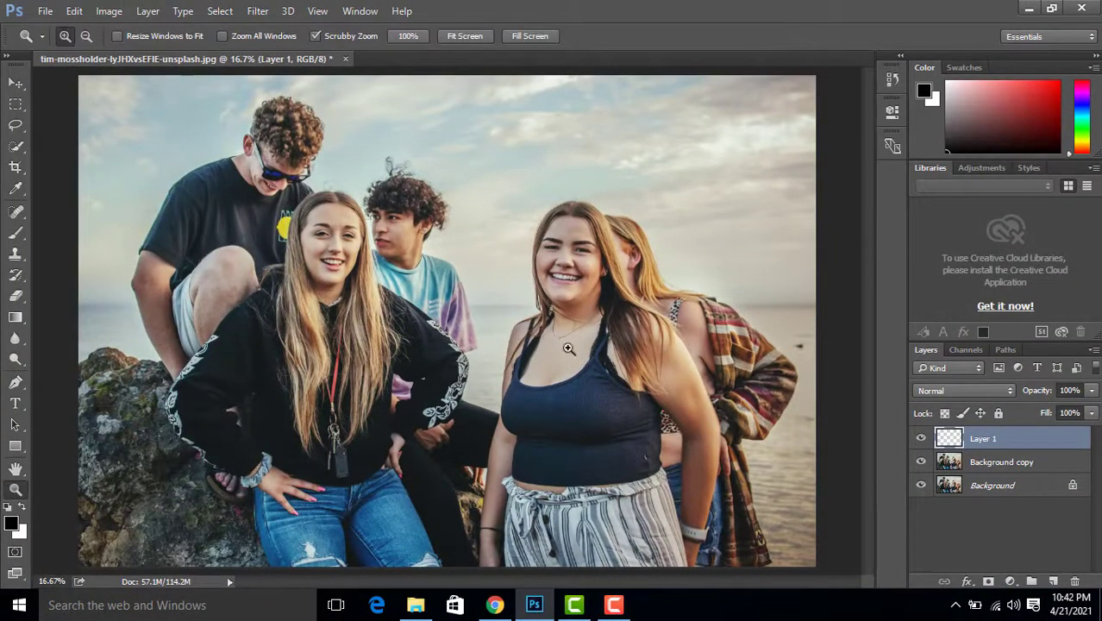
click(644, 342)
click(697, 280)
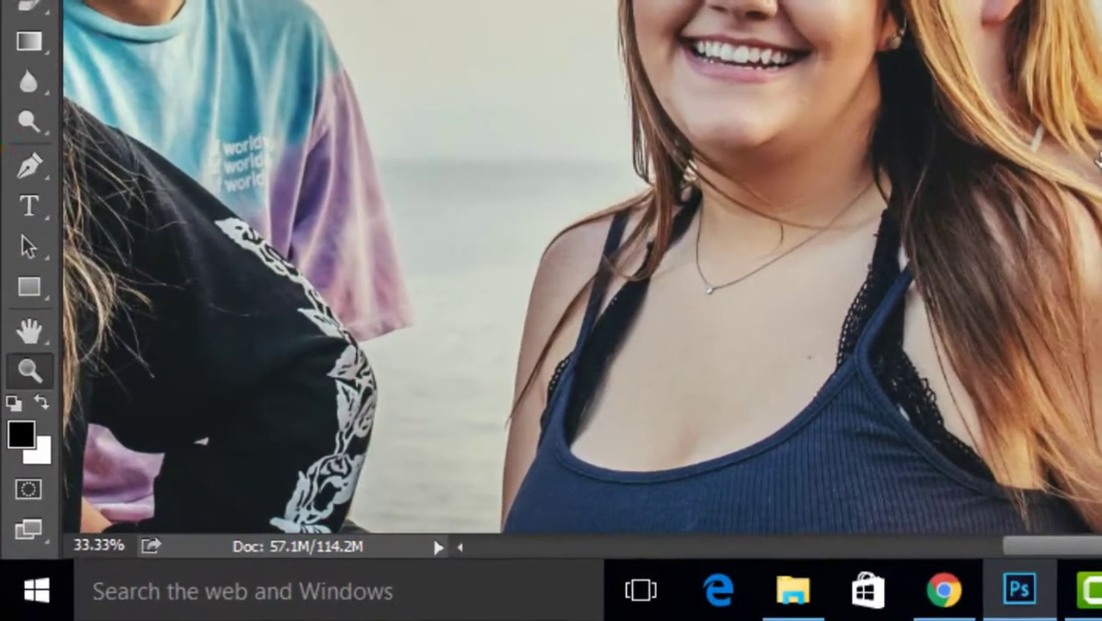
click(28, 165)
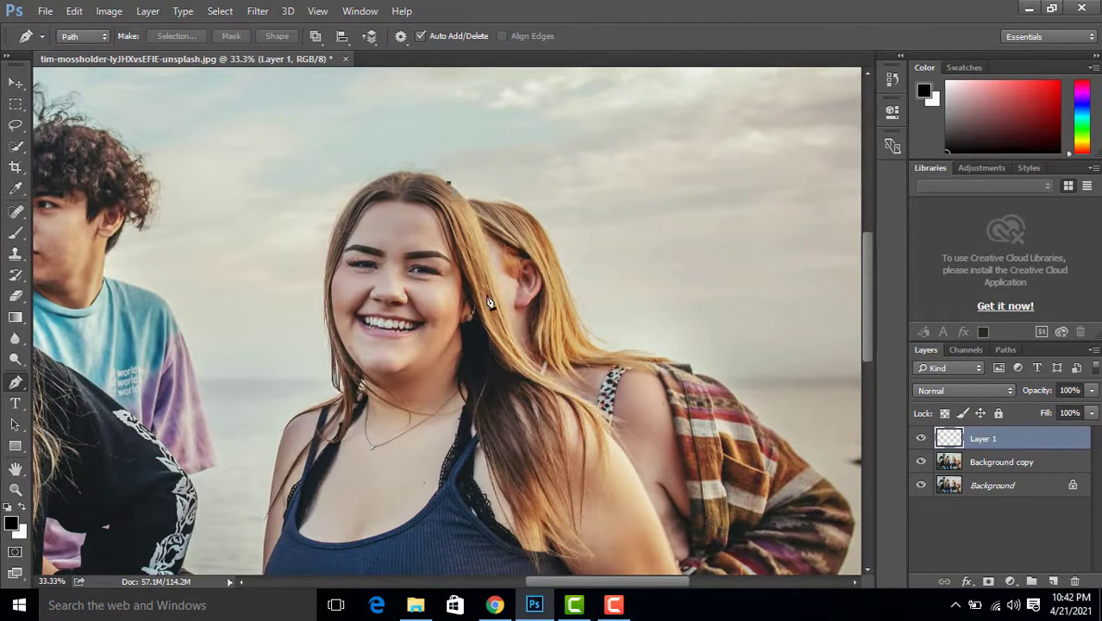
scroll(597, 346, down, 2)
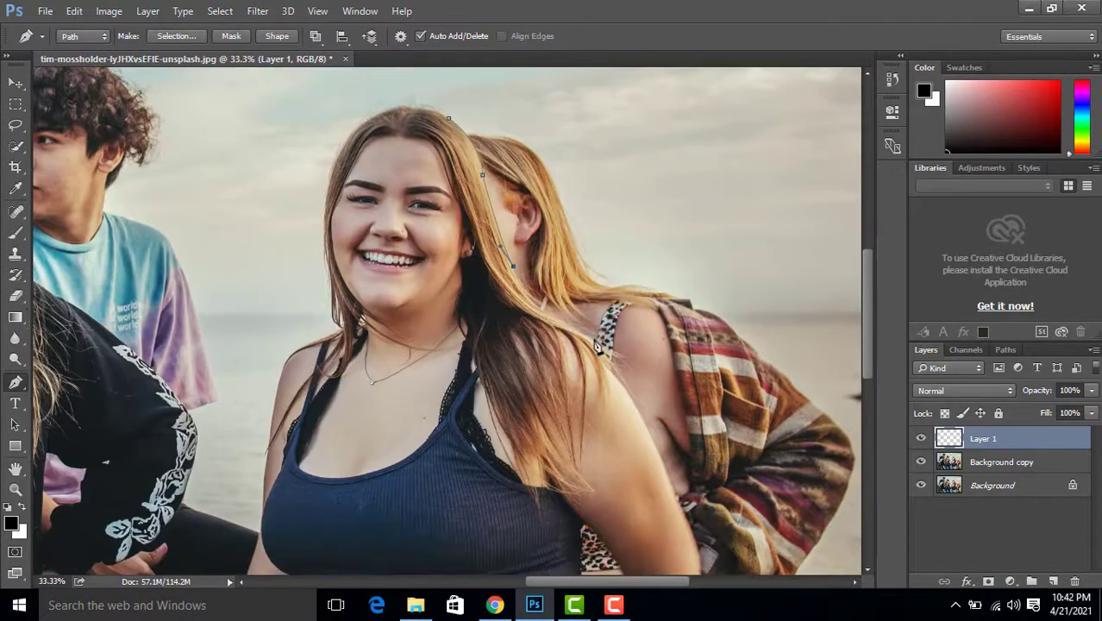
scroll(621, 388, down, 1)
drag(656, 412, 671, 465)
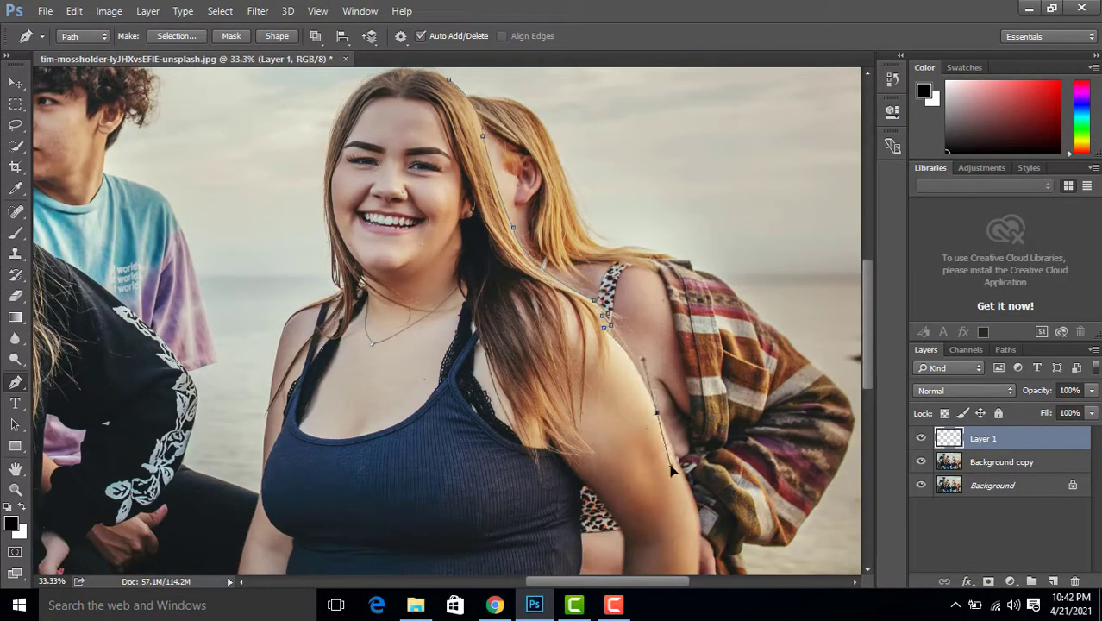
scroll(655, 412, down, 5)
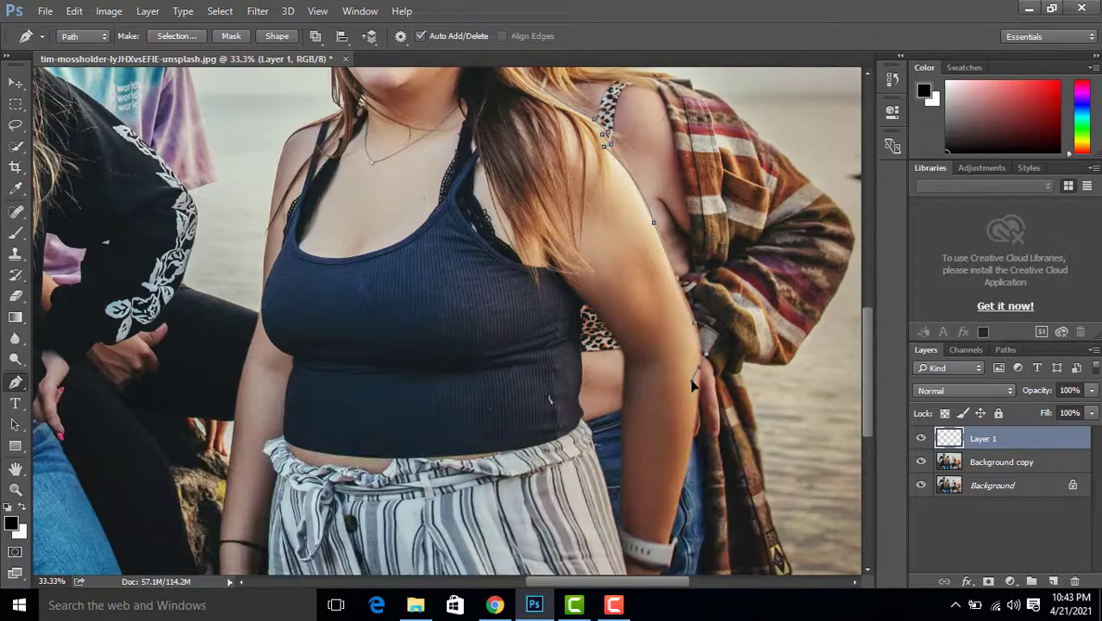
scroll(672, 395, down, 2)
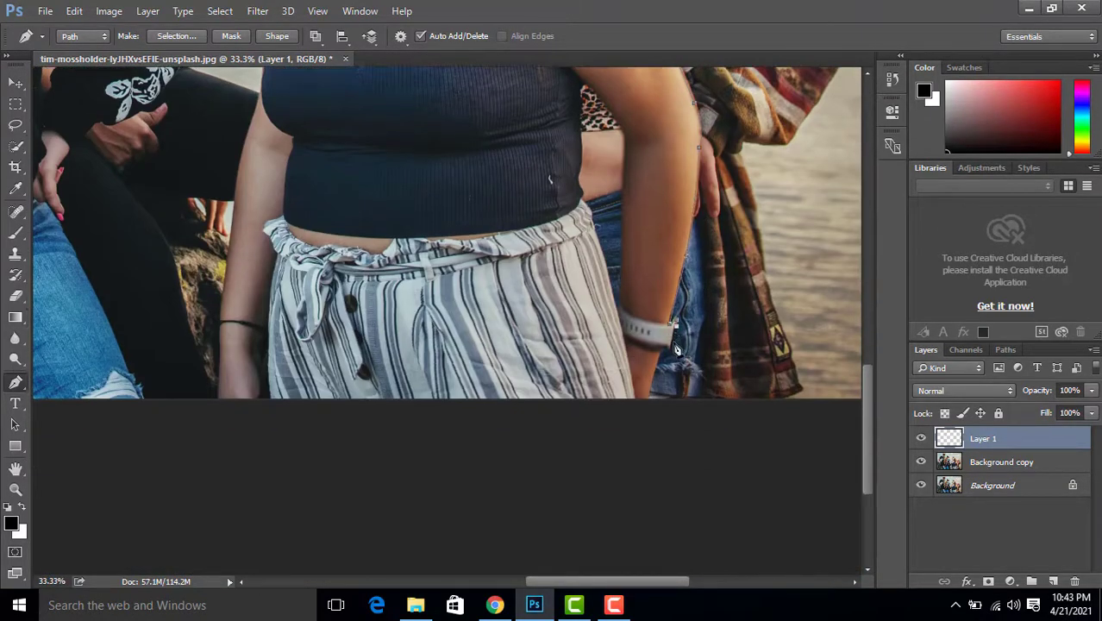
scroll(653, 395, up, 15)
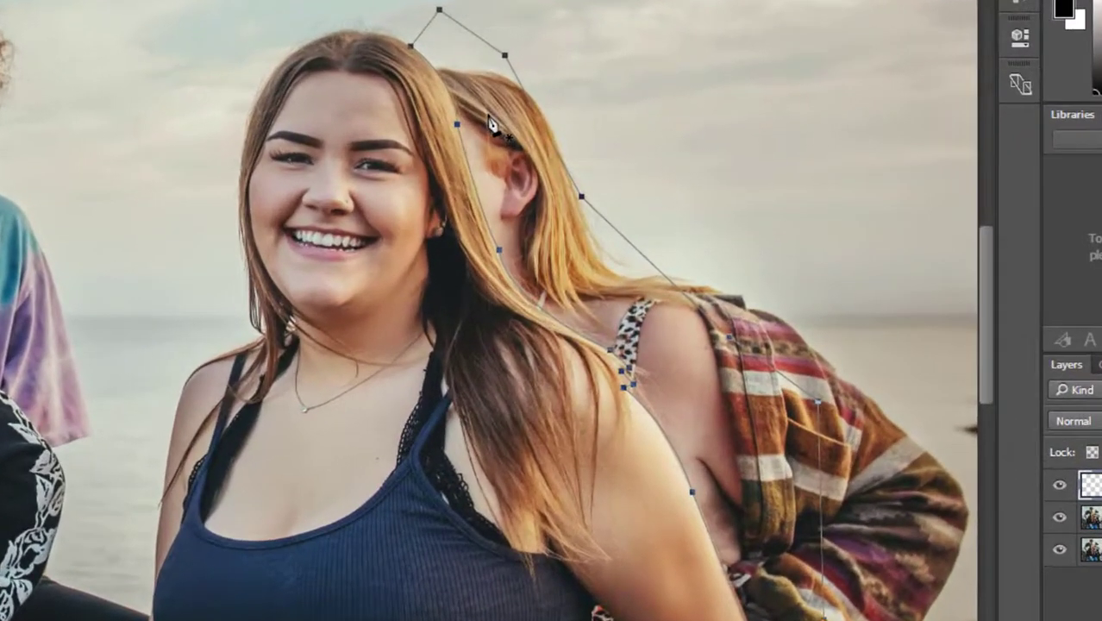
Convert the path beside the woman in the navy top into a new anti-aliased selection with a 1-pixel feather radius.
right_click(505, 222)
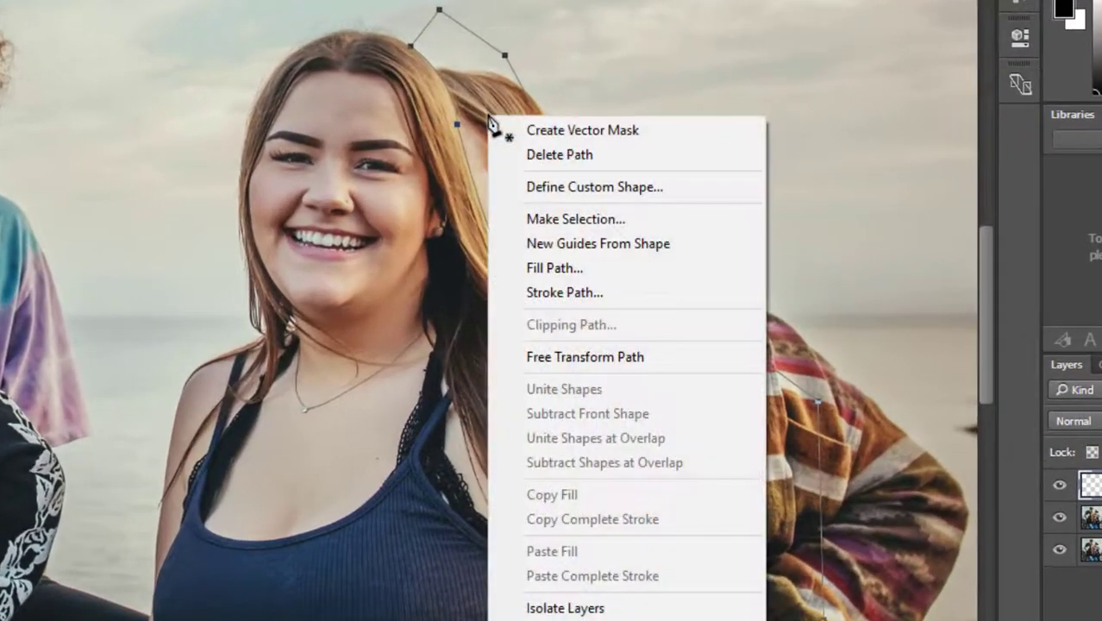
click(580, 221)
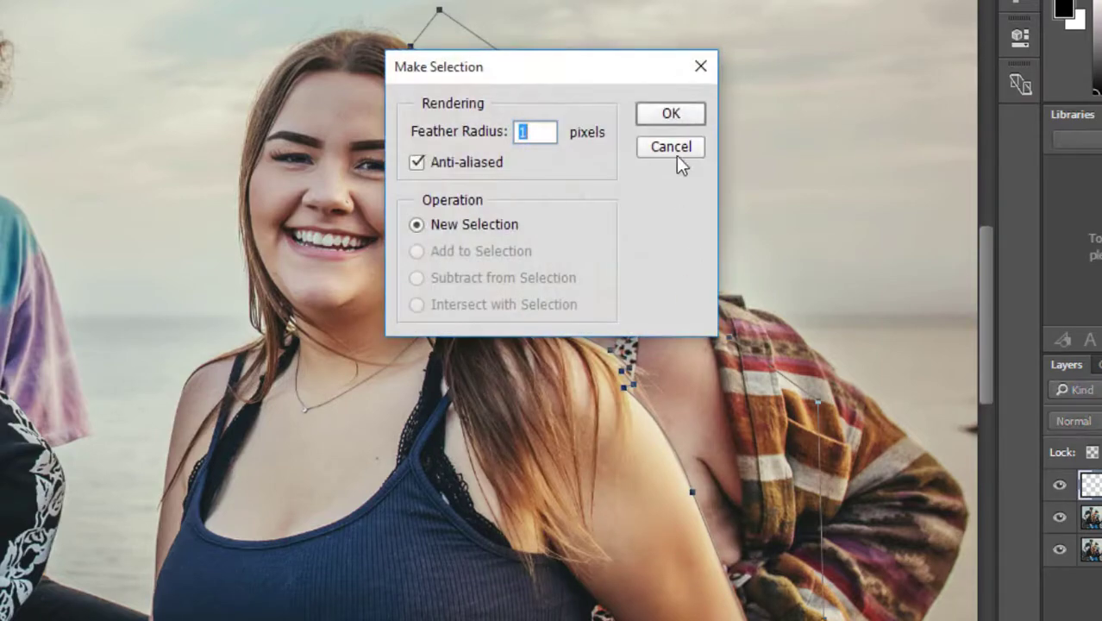
click(671, 117)
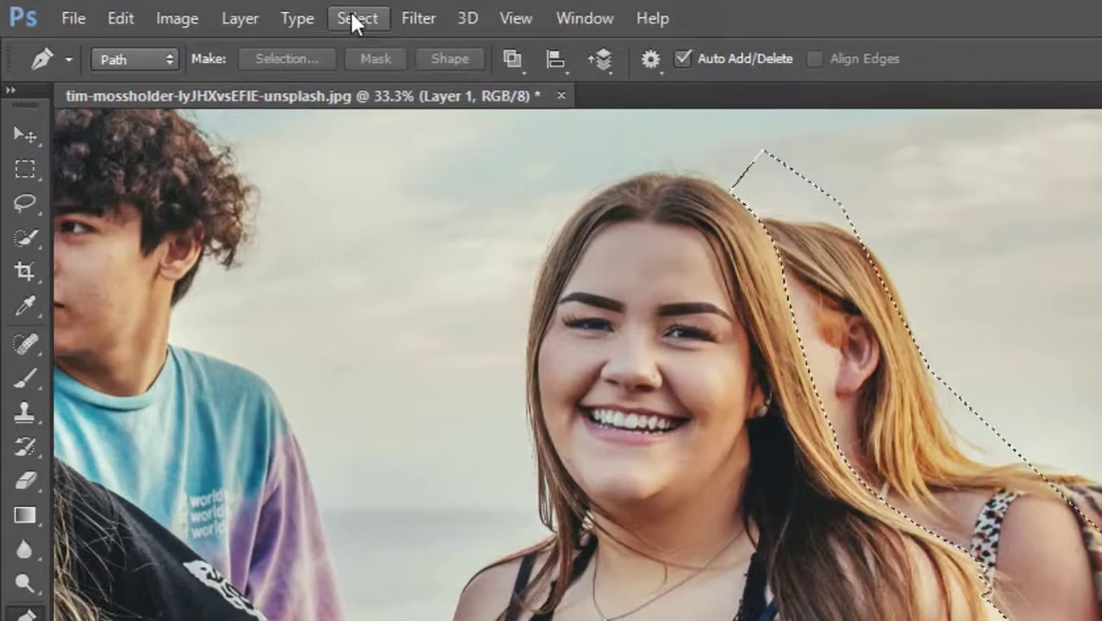
Save the selection as a new channel named ss1 and deselect it.
click(305, 15)
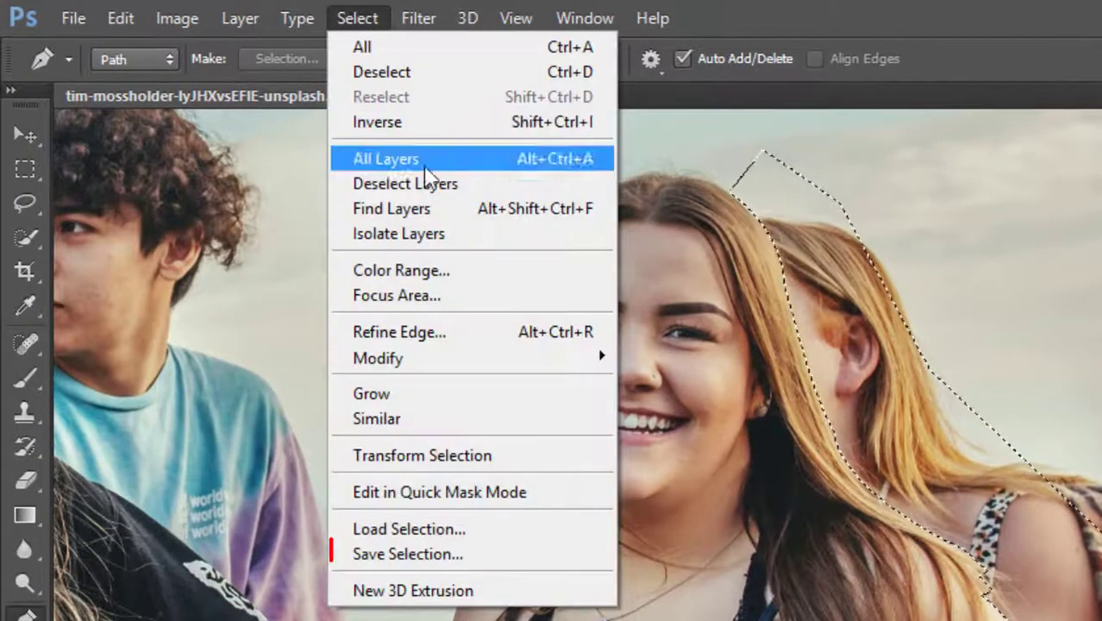
click(373, 556)
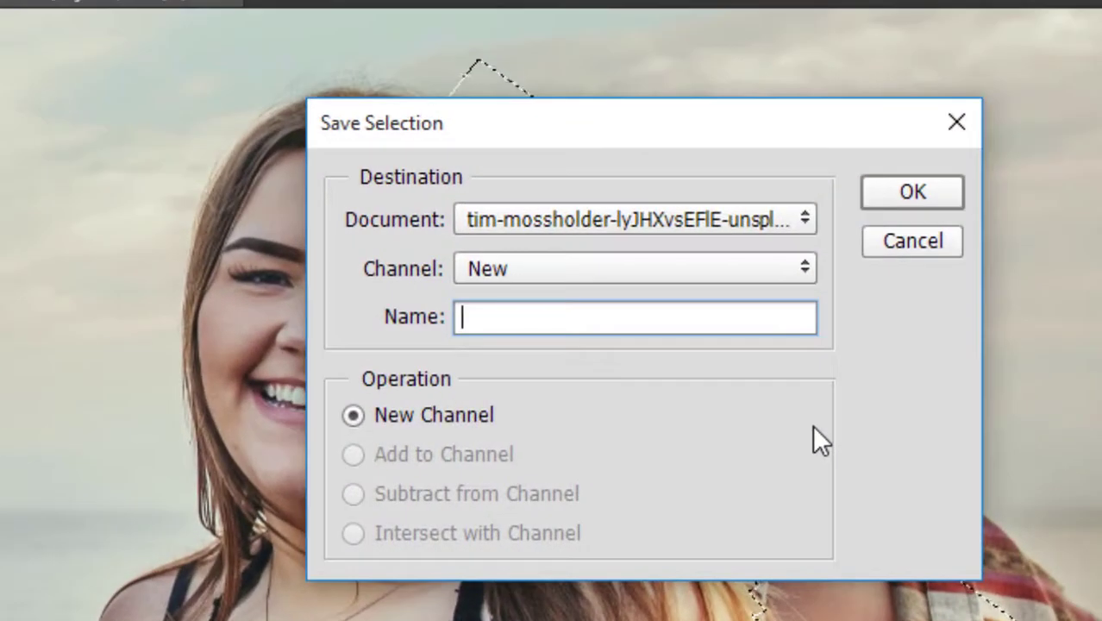
text(ss1)
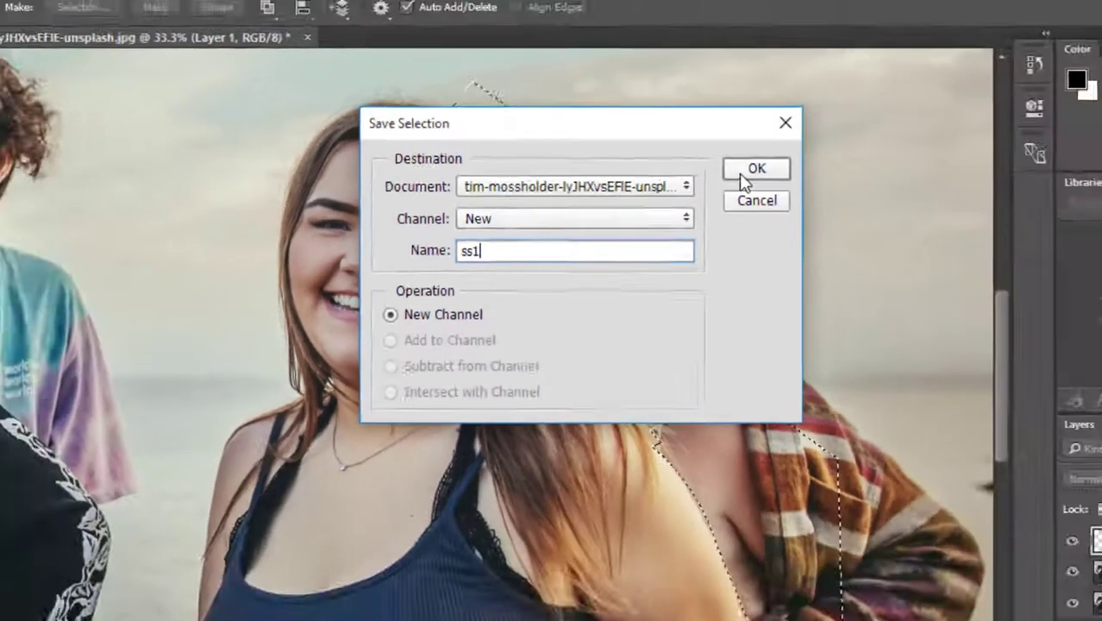
click(878, 199)
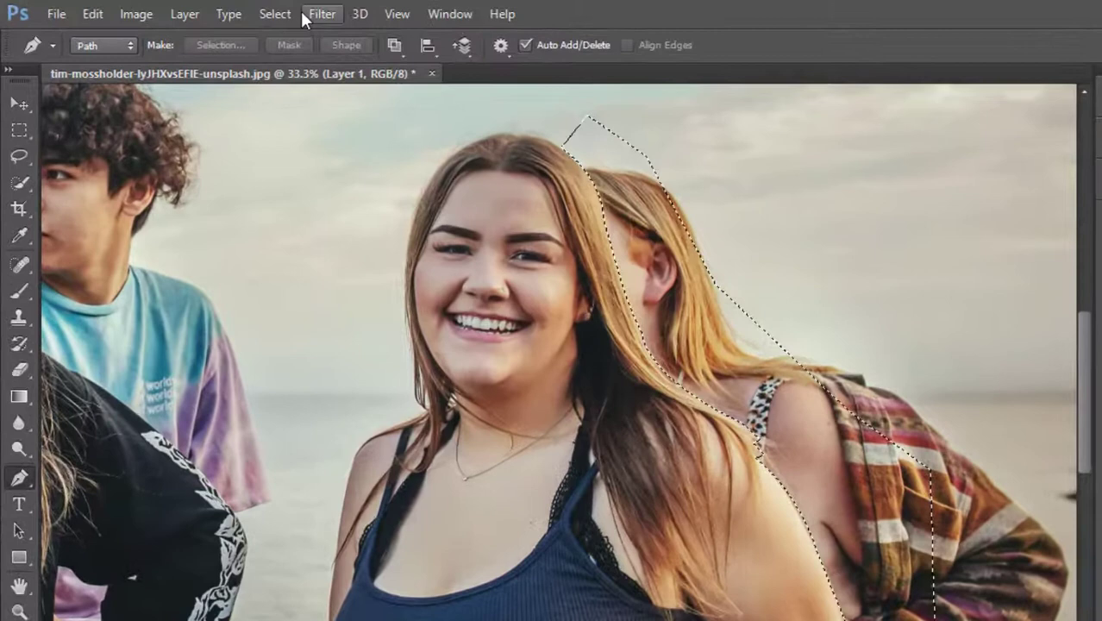
click(220, 10)
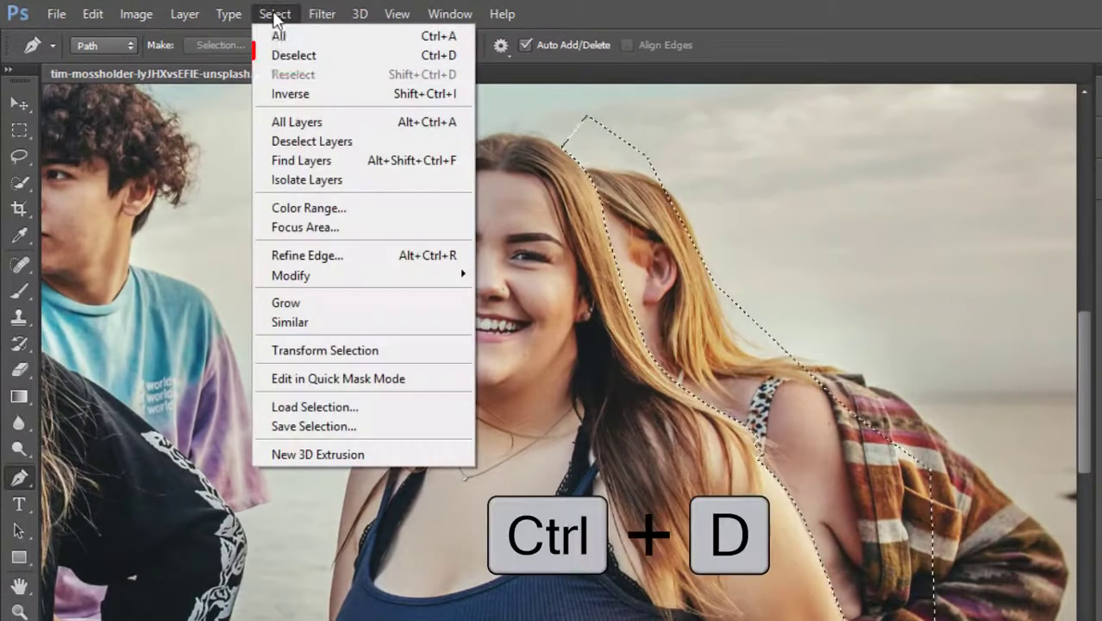
click(311, 55)
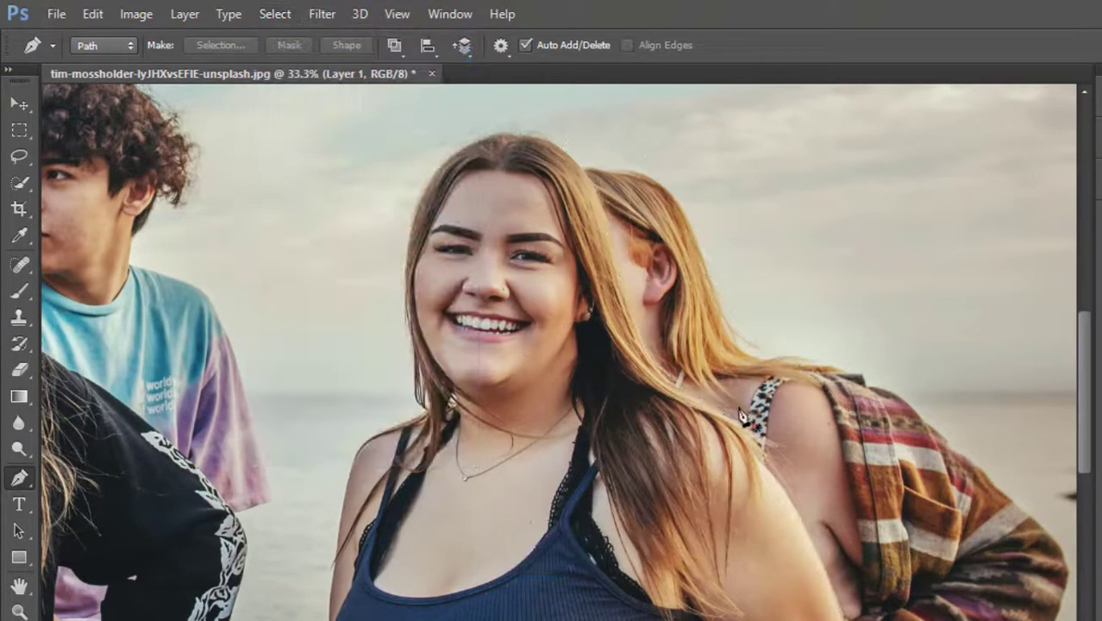
Start a Pen path along the hair and shoulder of the woman in the black hoodie, beside the seated man's knee.
drag(283, 299, 881, 423)
drag(686, 405, 762, 352)
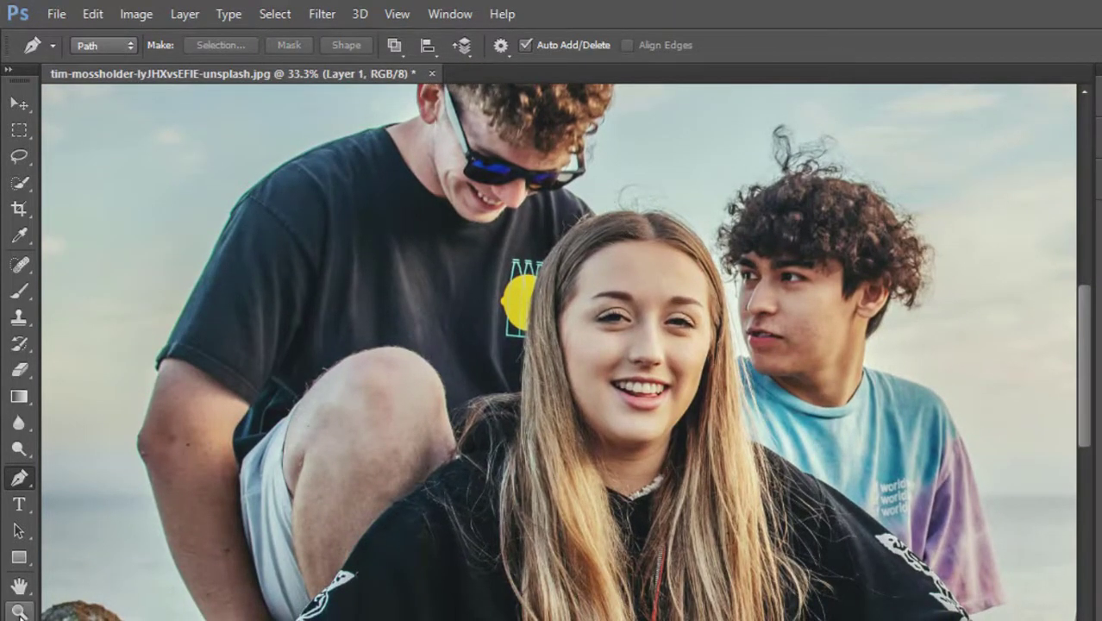
key(z)
click(637, 245)
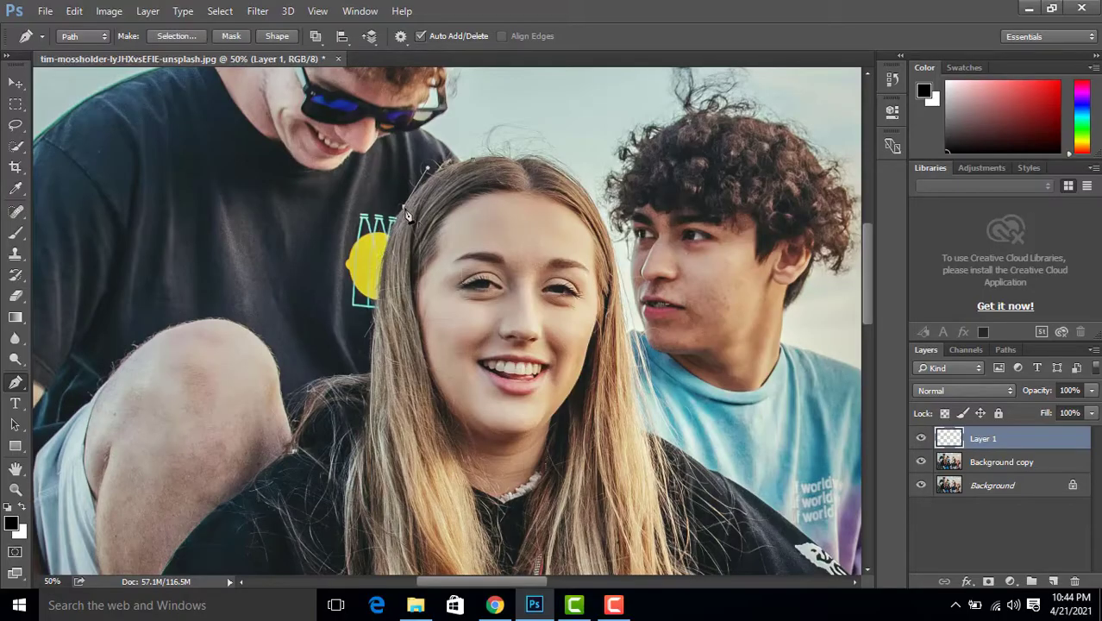
scroll(382, 312, down, 3)
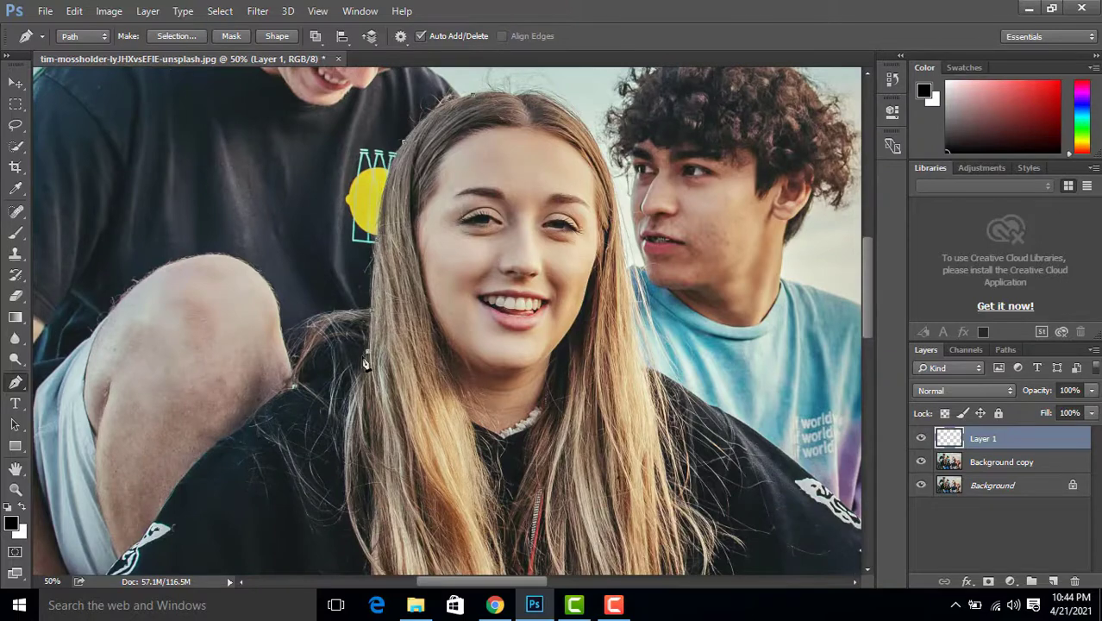
click(276, 397)
click(264, 407)
scroll(264, 407, down, 3)
click(235, 361)
click(206, 382)
click(185, 408)
scroll(184, 408, down, 5)
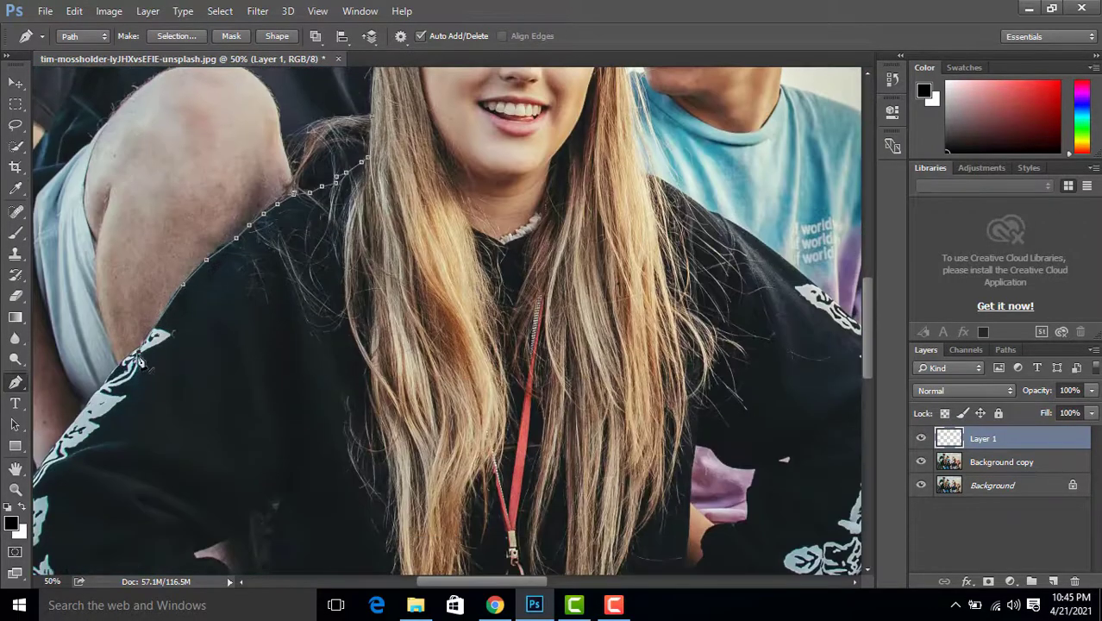
Continue the Pen path down the hoodie's patterned sleeve to the wrist scrunchie and close it across the seated man behind her.
scroll(77, 380, down, 4)
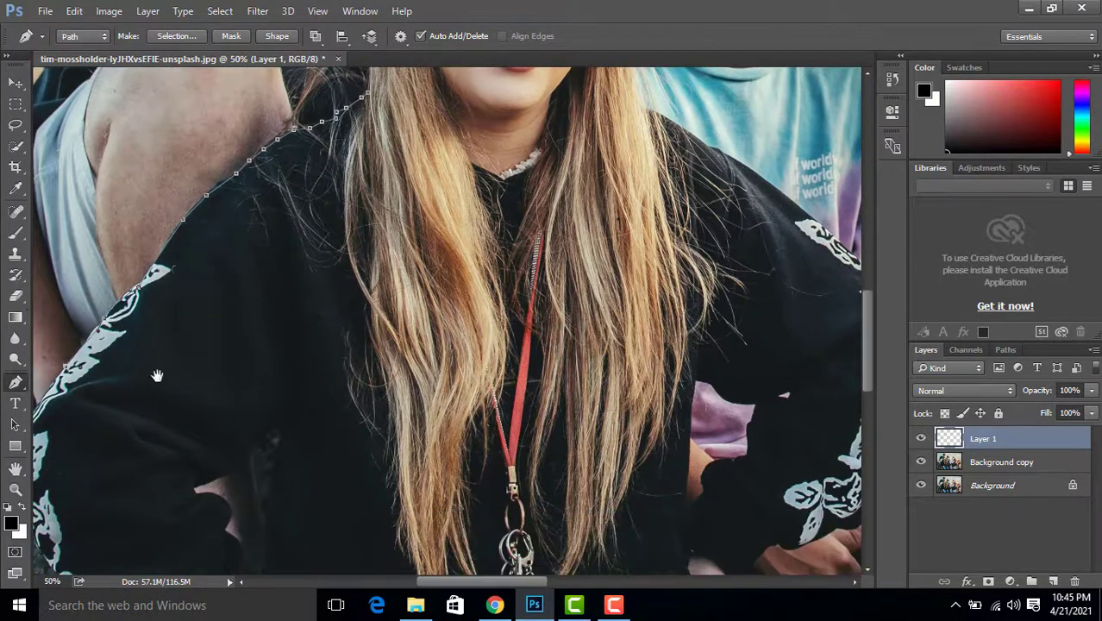
scroll(157, 375, left, 8)
scroll(250, 423, down, 3)
scroll(285, 438, down, 4)
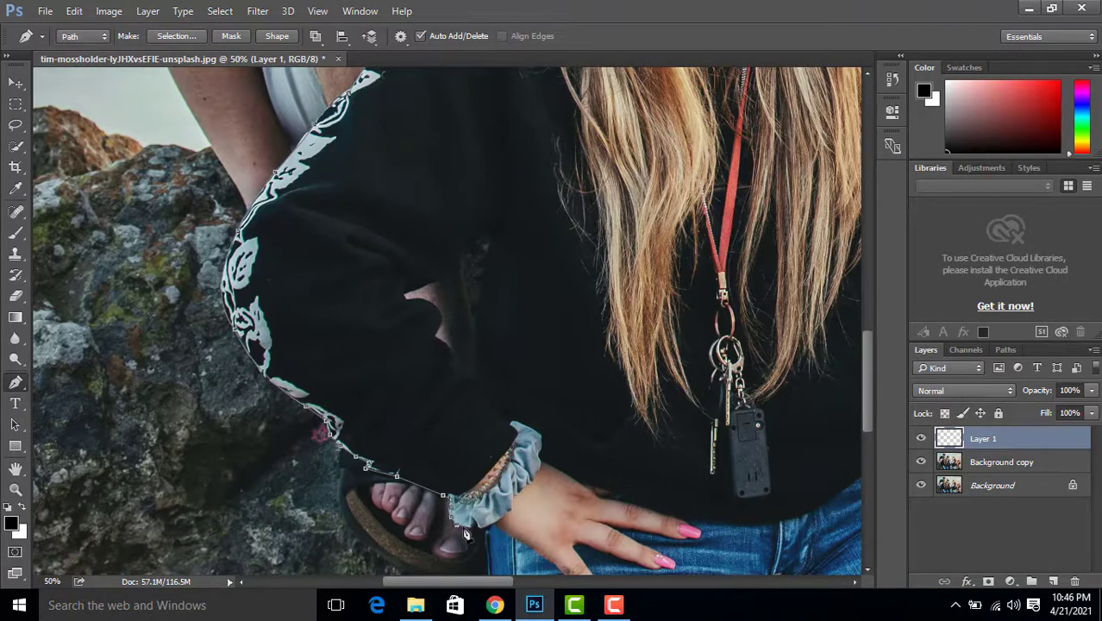
scroll(507, 537, down, 2)
scroll(604, 345, up, 12)
click(700, 162)
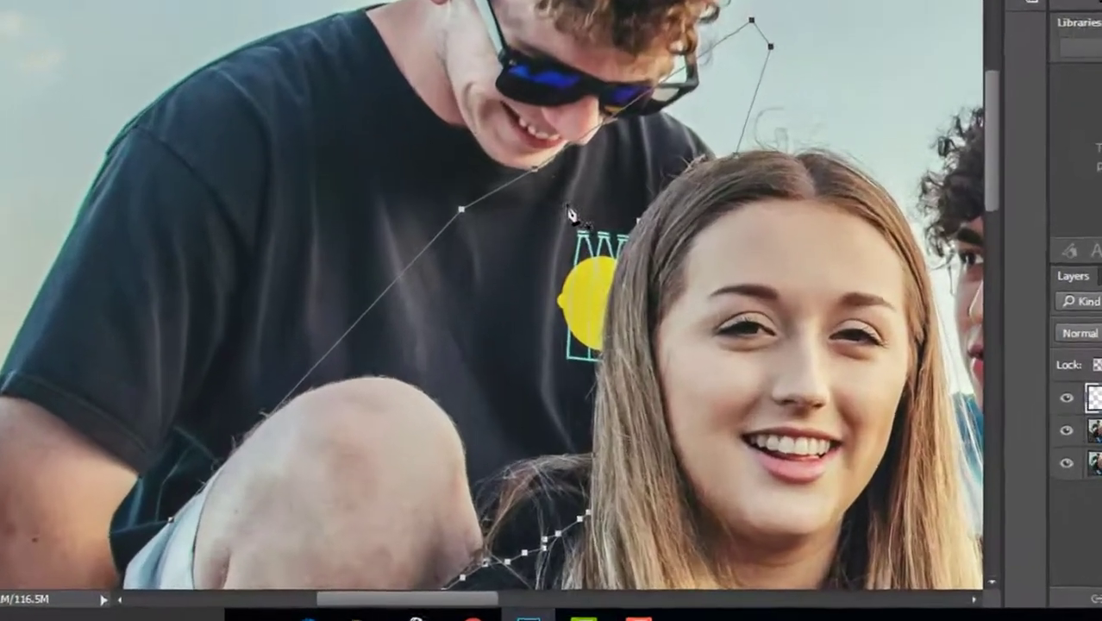
Convert the closed path beside the woman in the black hoodie into a selection.
right_click(560, 268)
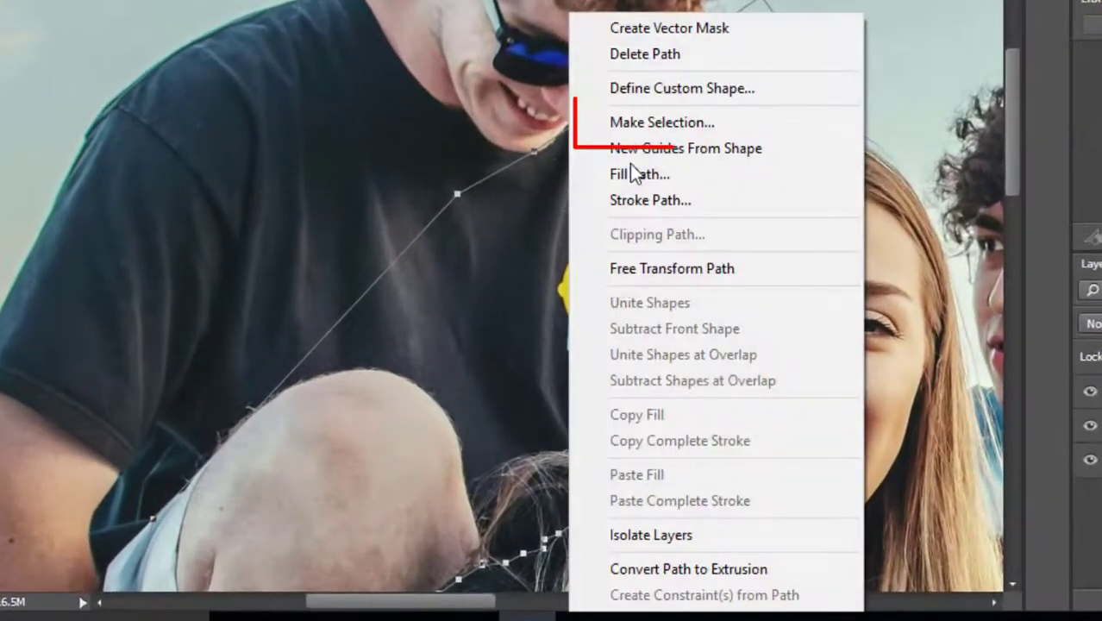
click(661, 114)
click(666, 10)
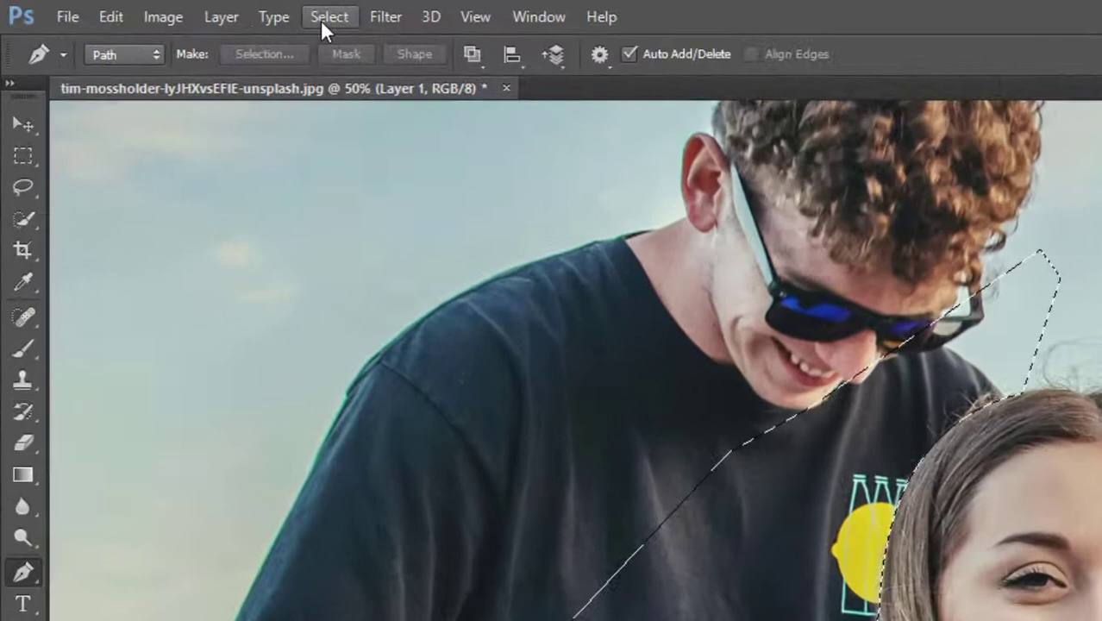
Save the selection as a new channel named ss2 and deselect it.
click(220, 10)
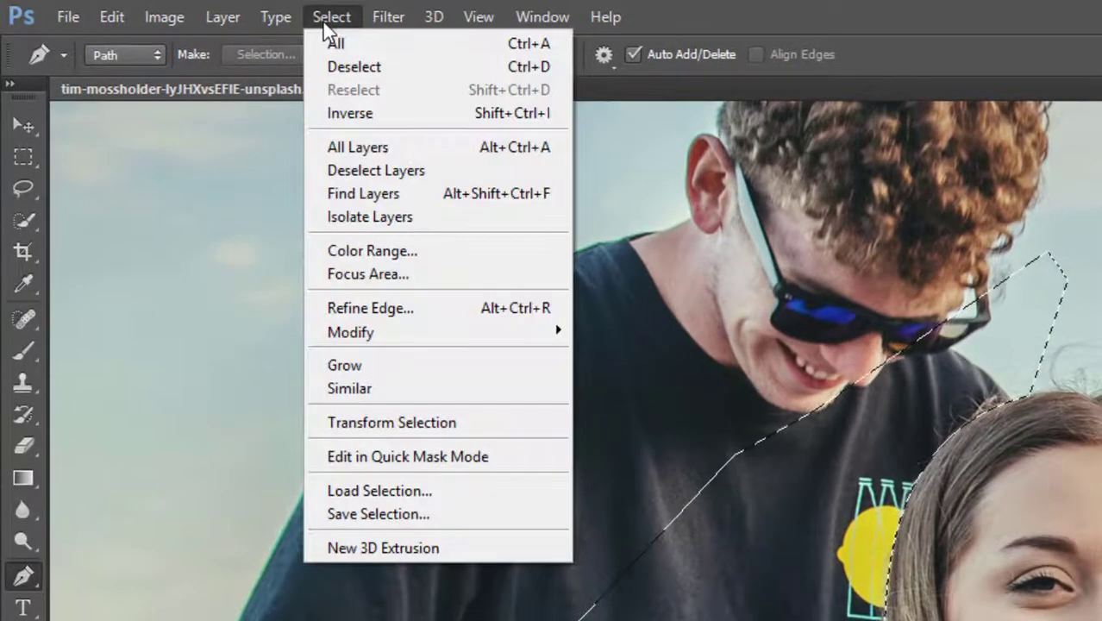
click(415, 515)
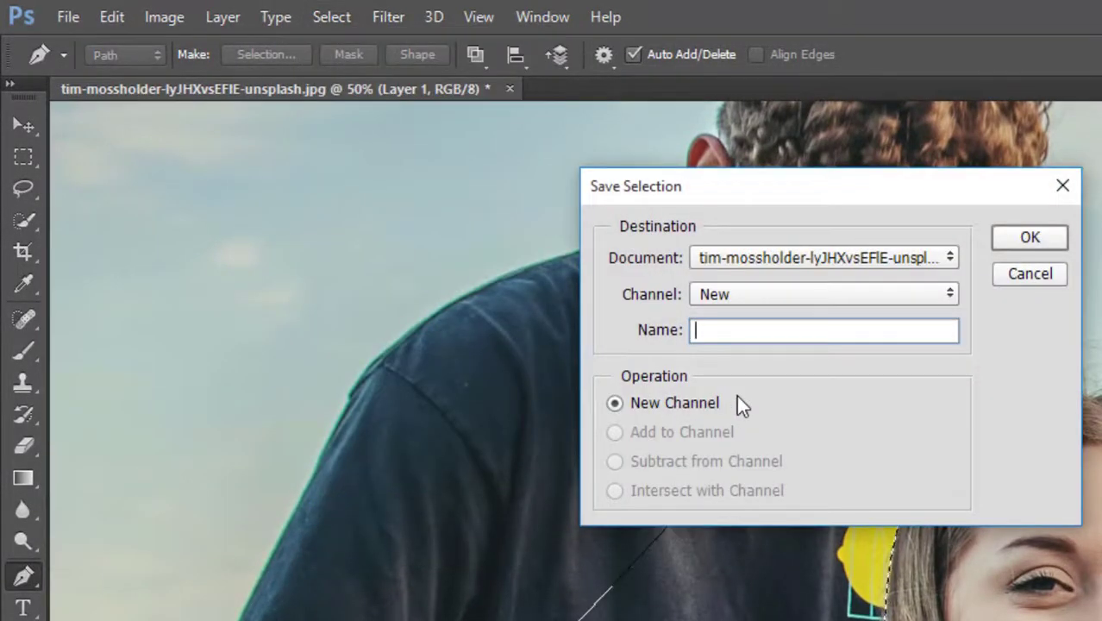
text(ss2)
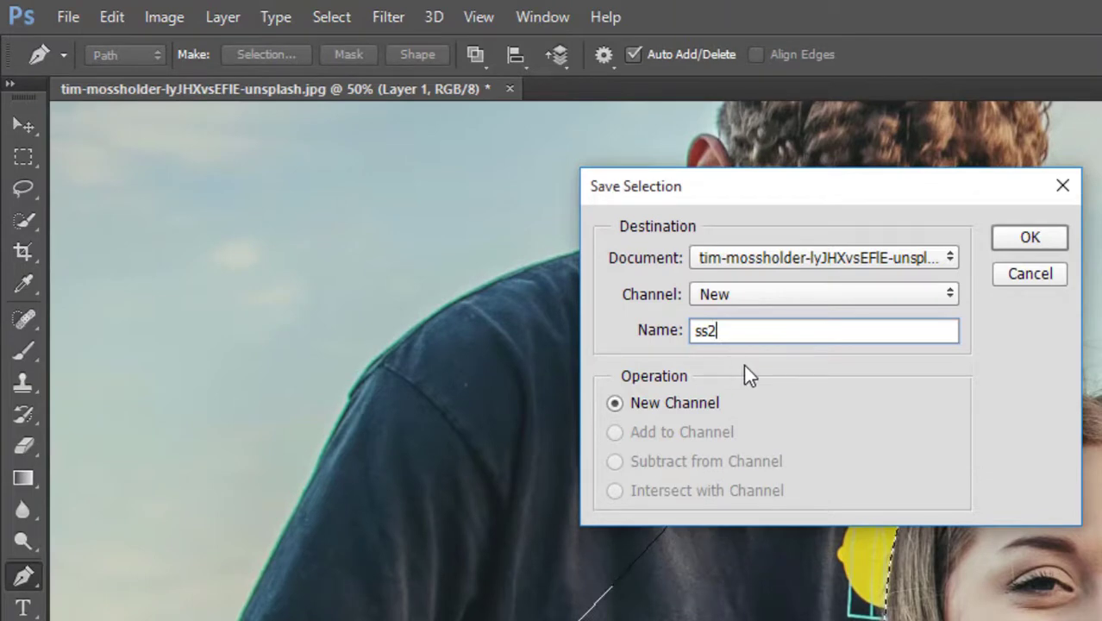
click(1025, 239)
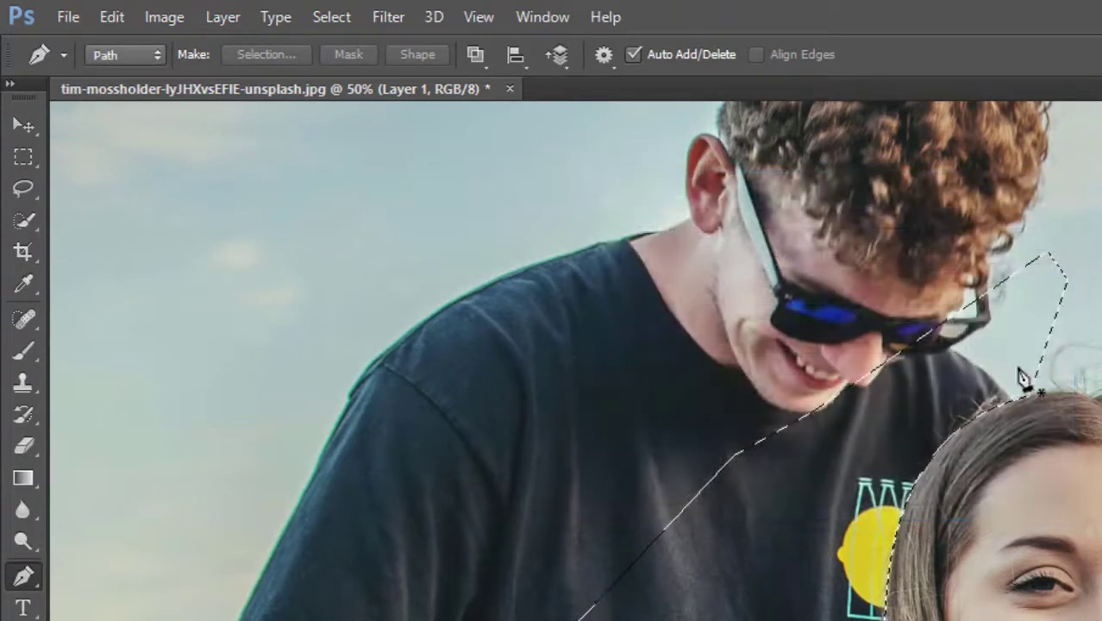
click(326, 16)
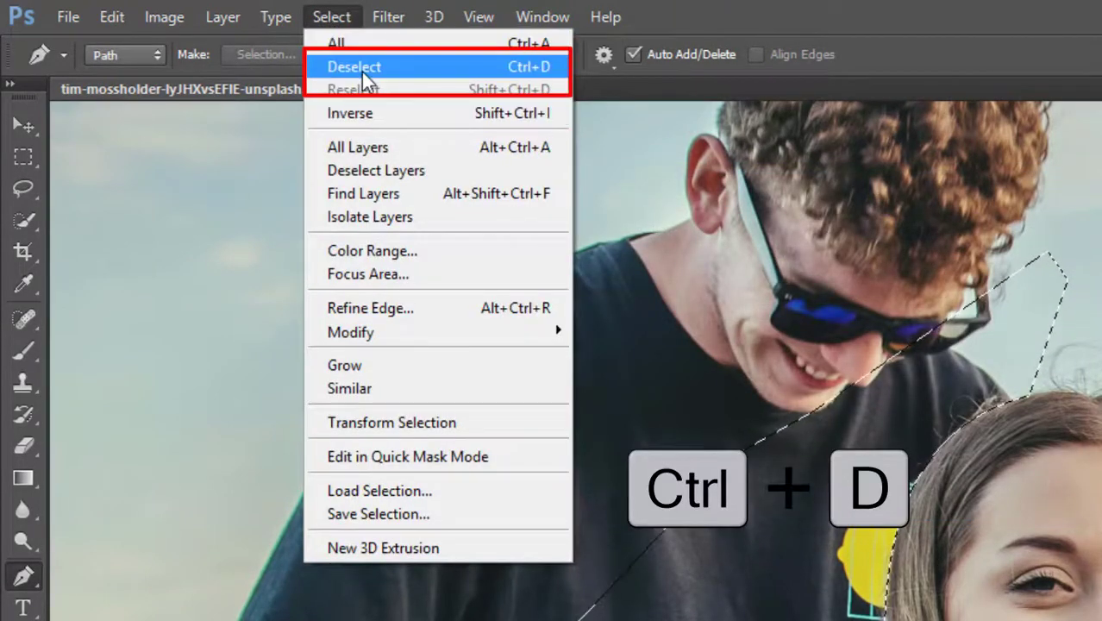
click(362, 68)
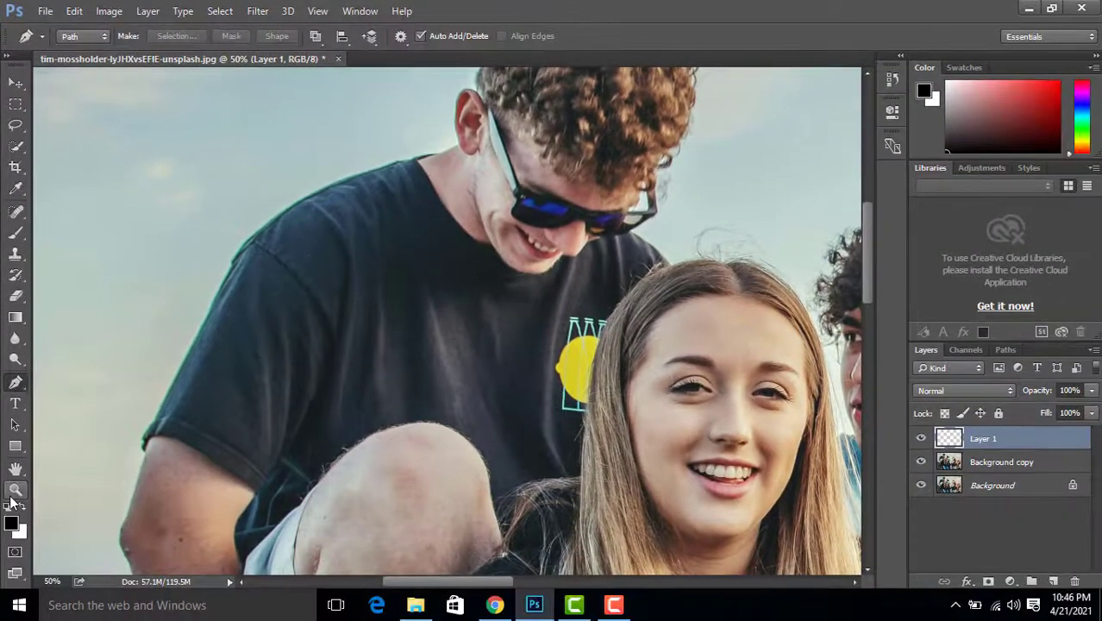
Set the Clone Stamp tool to sample all layers for retouching the area around the woman in the navy top.
click(14, 492)
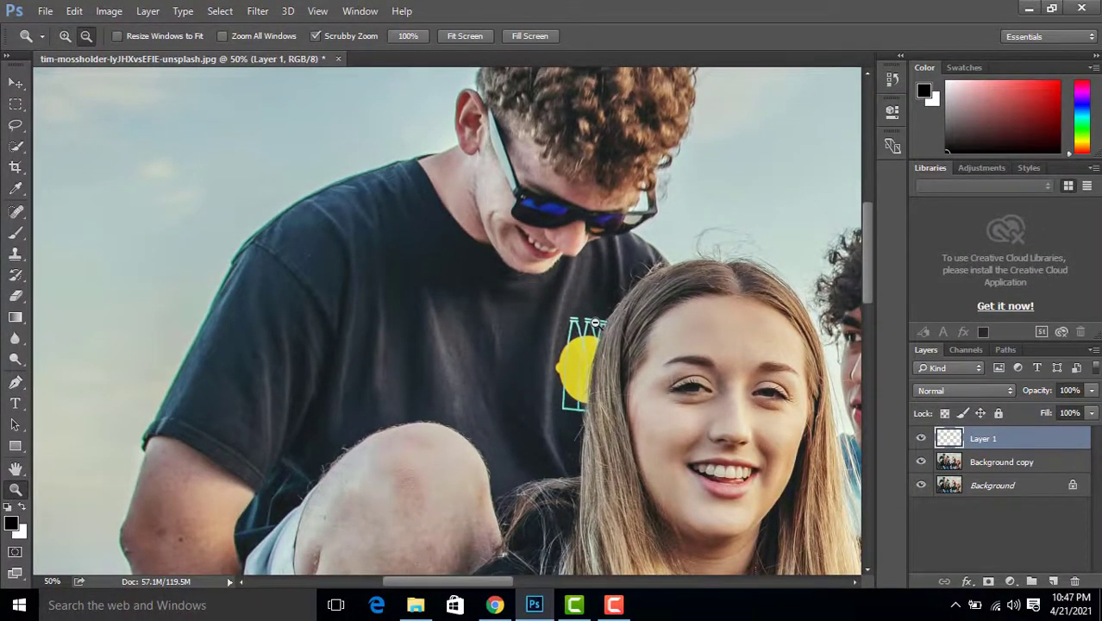
alt+click(595, 322)
alt+click(659, 320)
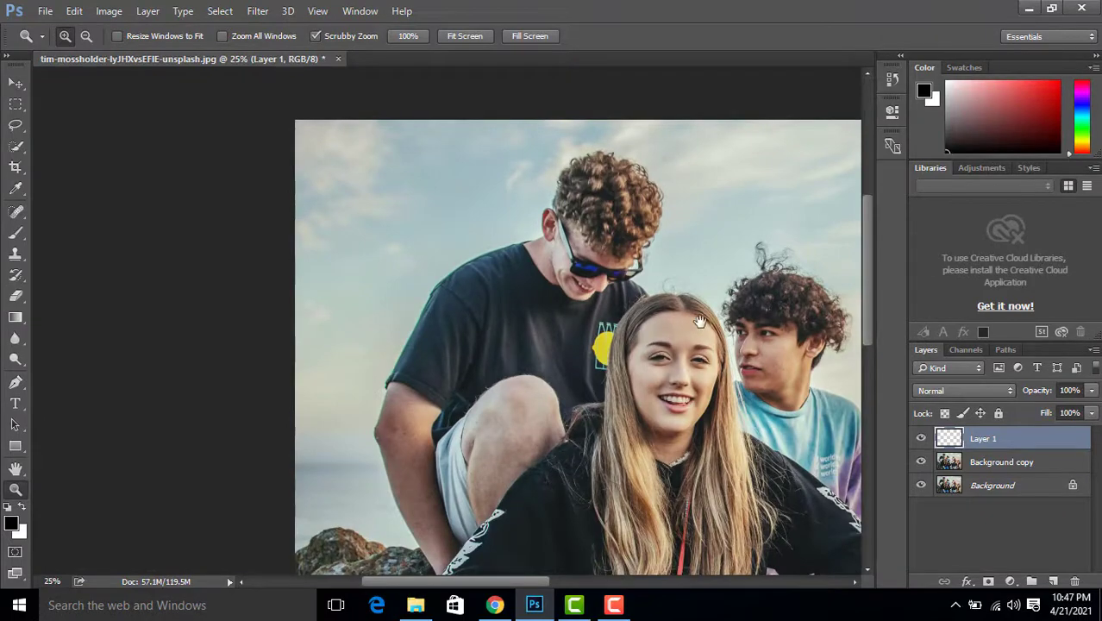
drag(700, 322, 356, 221)
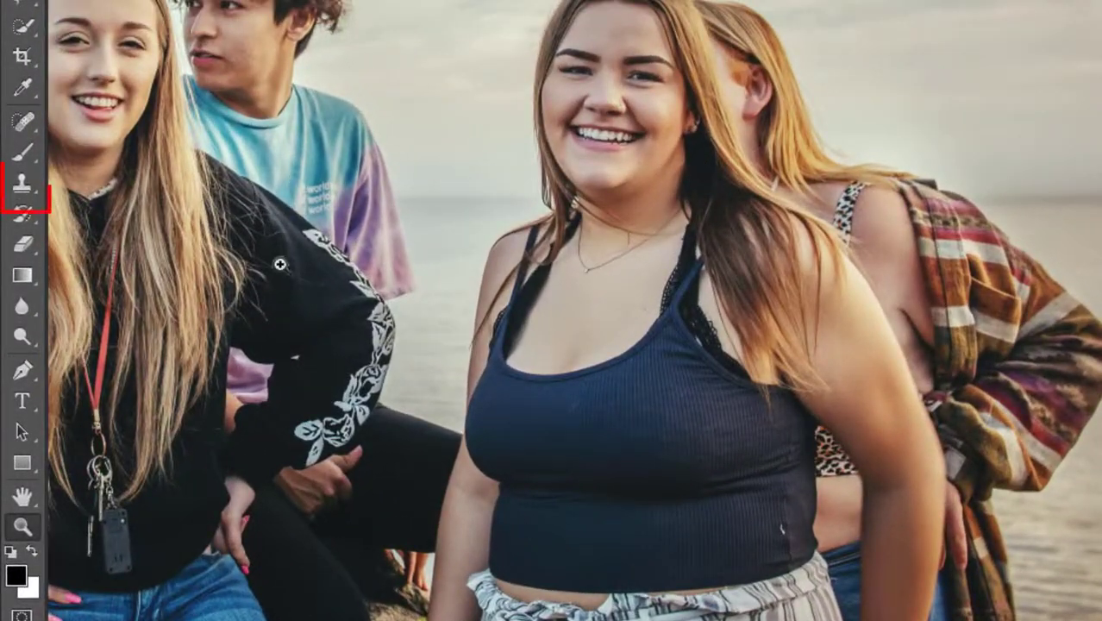
click(22, 182)
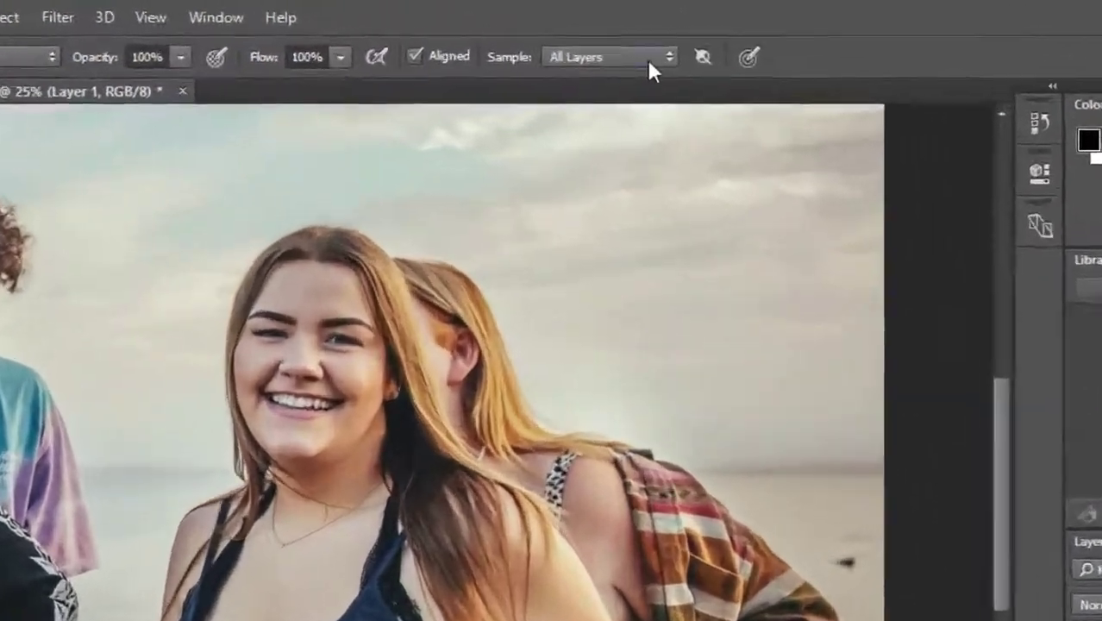
click(648, 36)
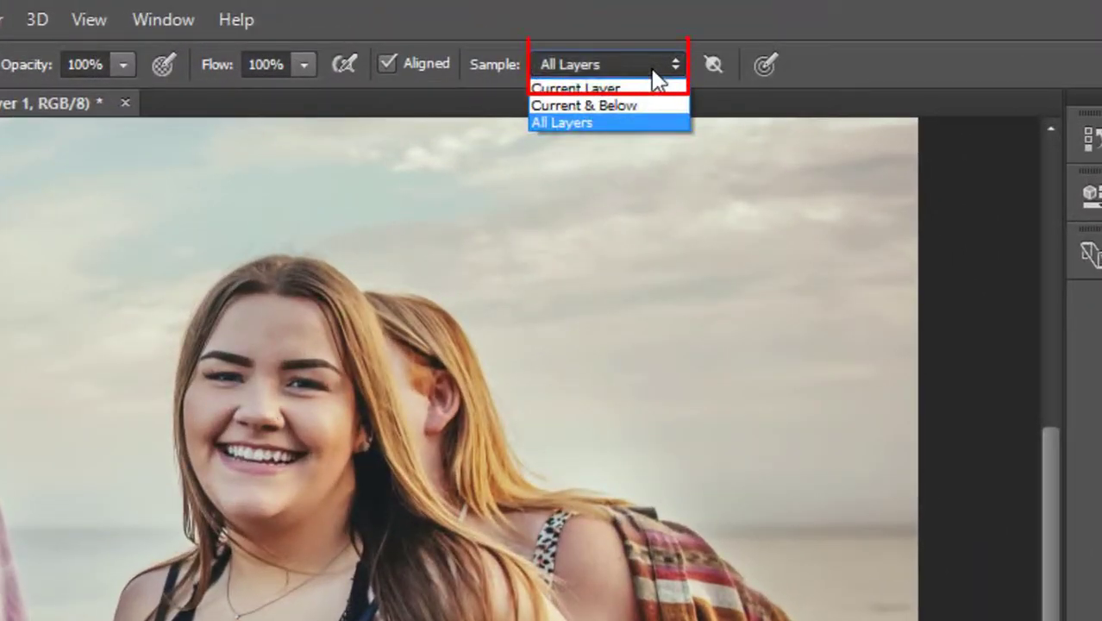
click(602, 122)
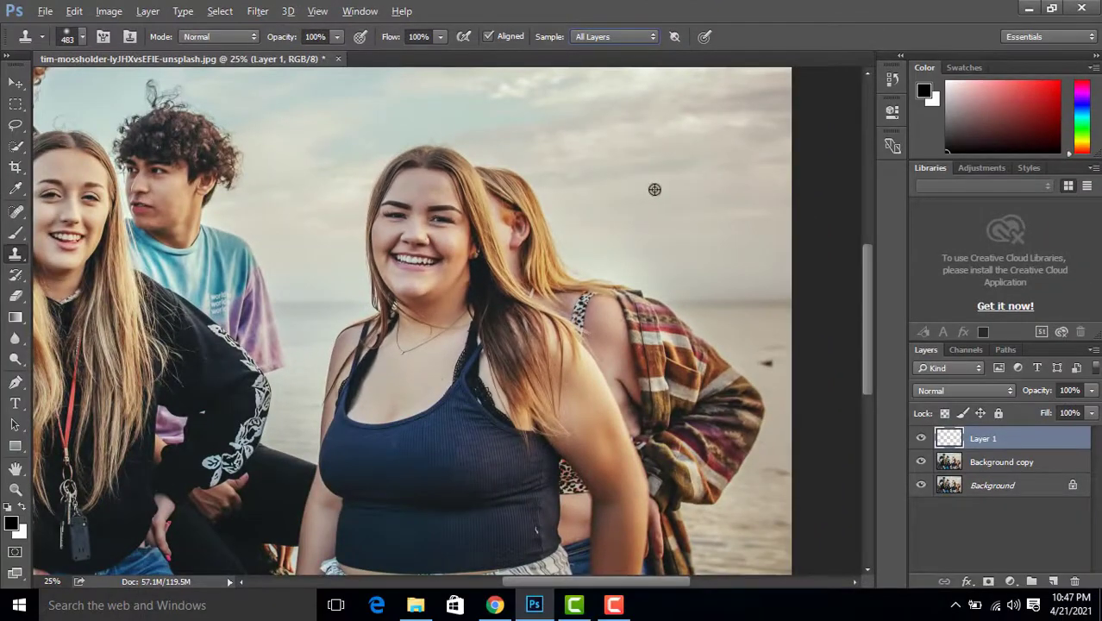
Clone sky over the head and shoulders of the woman standing behind the one in the navy top.
key(bracketright)
mouse_move(542, 193)
mouse_down()
mouse_move(524, 176)
mouse_move(504, 192)
mouse_move(521, 246)
mouse_up()
scroll(603, 242, down, 2)
drag(604, 239, 623, 266)
scroll(622, 266, down, 2)
drag(759, 211, 543, 210)
Clone water over the plaid shirt and arm of the woman in the back, down to the photo's lower edge.
scroll(730, 431, down, 3)
mouse_move(731, 431)
mouse_down()
mouse_move(737, 315)
mouse_move(738, 383)
mouse_move(680, 442)
mouse_move(719, 352)
mouse_move(682, 438)
mouse_move(734, 392)
mouse_move(665, 417)
mouse_move(693, 398)
mouse_move(667, 307)
mouse_move(697, 452)
mouse_move(711, 386)
mouse_move(729, 404)
mouse_move(722, 374)
mouse_move(704, 359)
mouse_move(699, 376)
mouse_move(656, 408)
mouse_move(687, 329)
mouse_move(603, 323)
mouse_move(678, 434)
mouse_up()
scroll(664, 406, down, 3)
scroll(664, 418, up, 3)
scroll(667, 310, up, 3)
scroll(722, 375, up, 3)
scroll(699, 375, up, 3)
scroll(690, 333, up, 3)
scroll(689, 428, down, 1)
scroll(714, 280, down, 3)
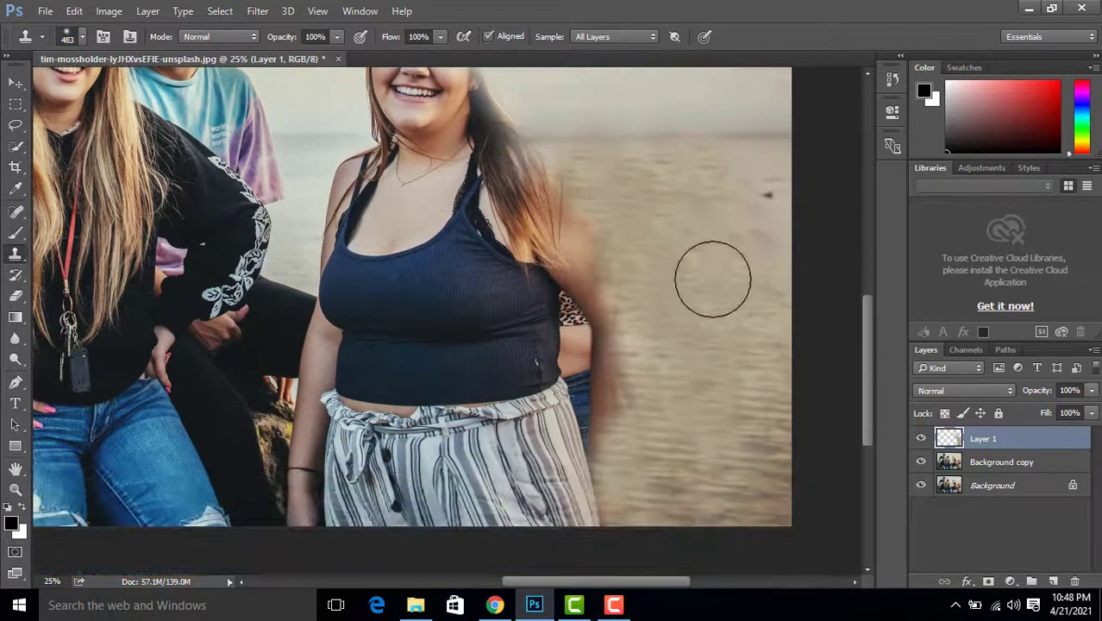
scroll(677, 469, up, 3)
scroll(677, 469, down, 3)
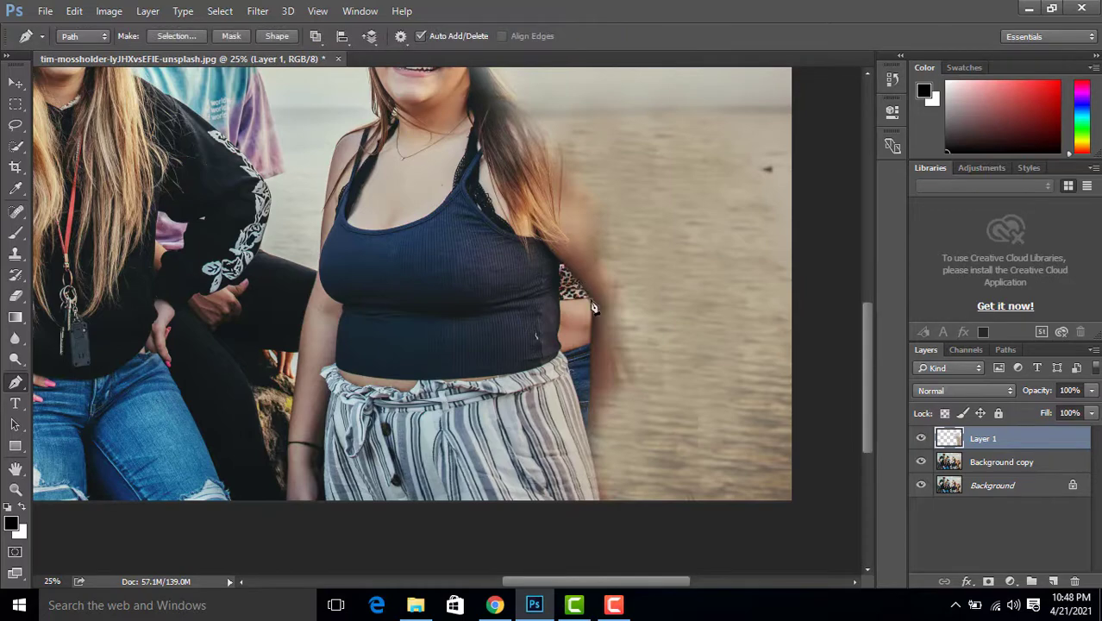
Trace a closed Pen path around the leopard-print top, bare waist and jeans showing between the navy-top woman's torso and arm.
scroll(593, 308, up, 4)
scroll(644, 402, up, 2)
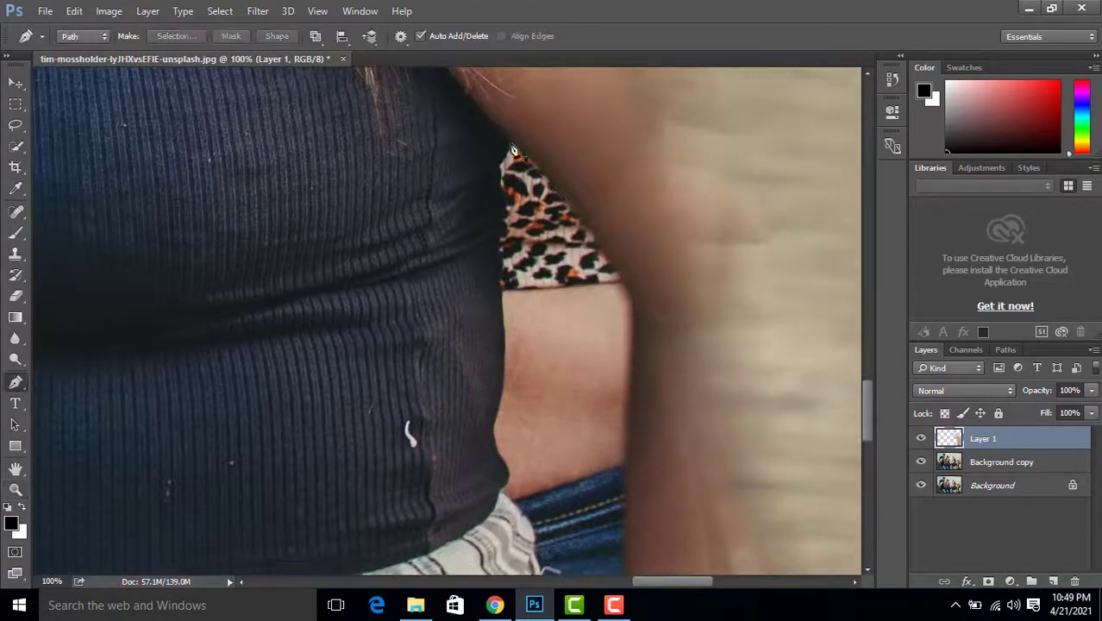
scroll(634, 328, down, 10)
click(630, 346)
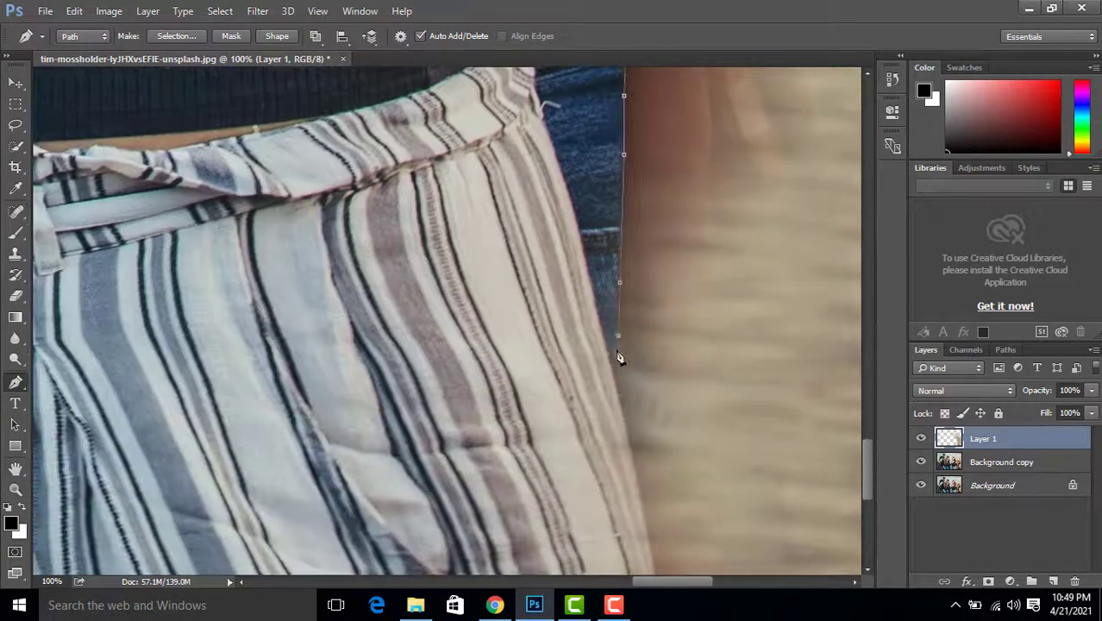
click(595, 295)
scroll(567, 236, up, 5)
scroll(481, 215, up, 5)
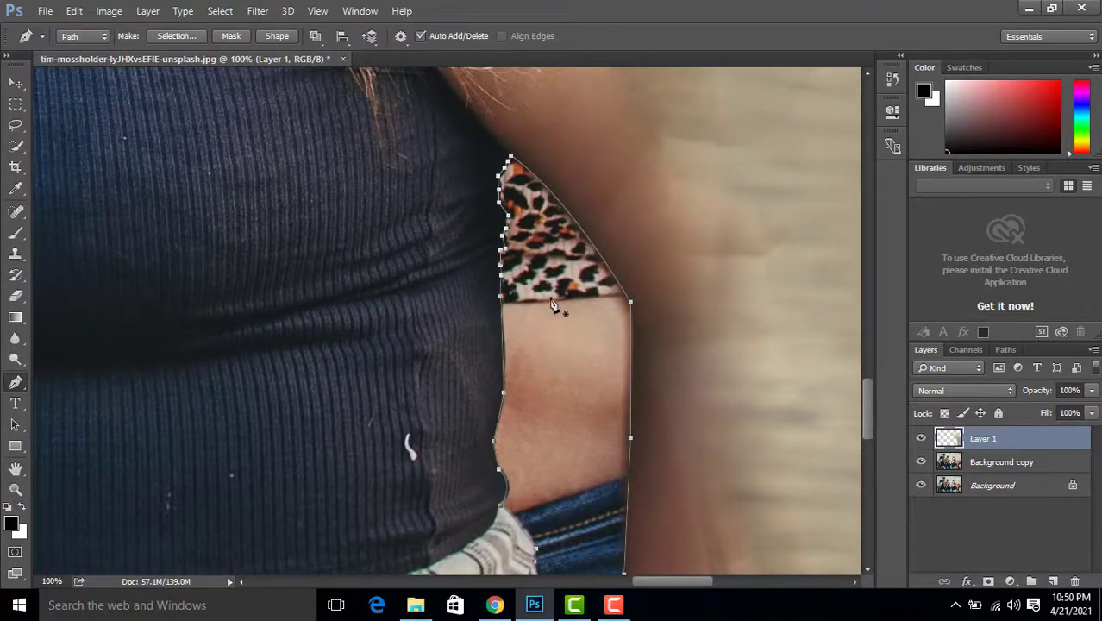
Convert the path between the torso and arm into a new anti-aliased selection with a 1-pixel feather radius.
right_click(557, 322)
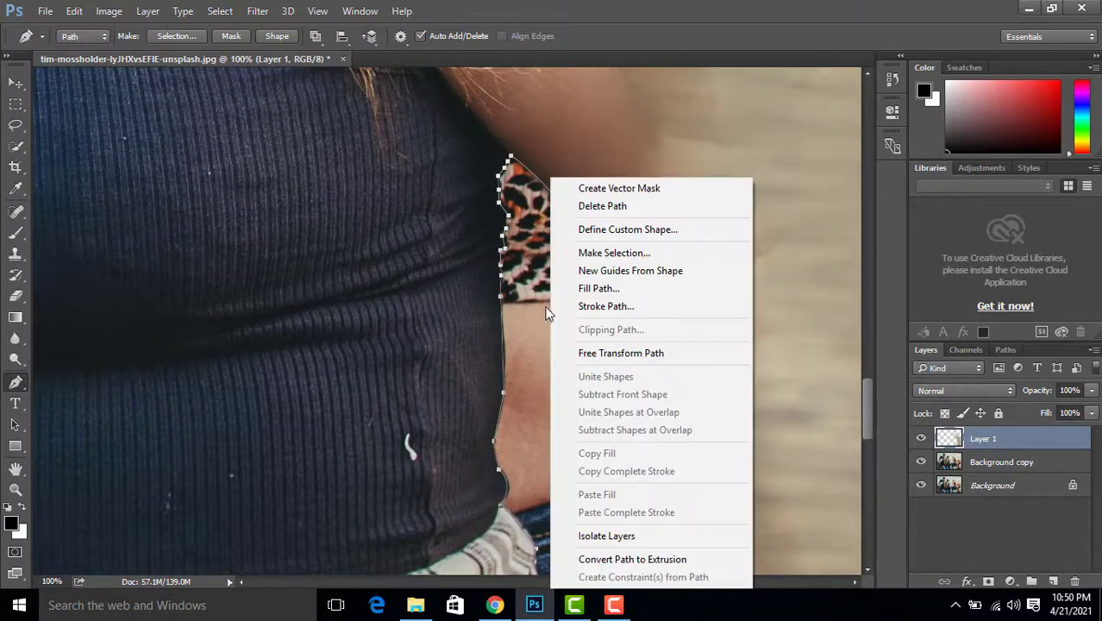
click(612, 253)
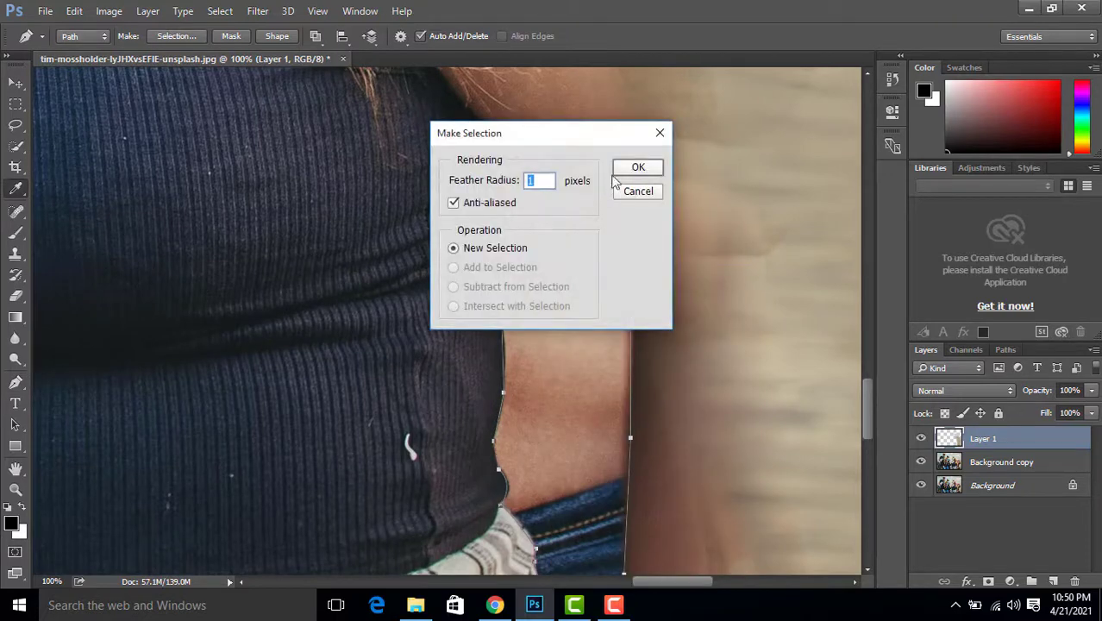
click(635, 167)
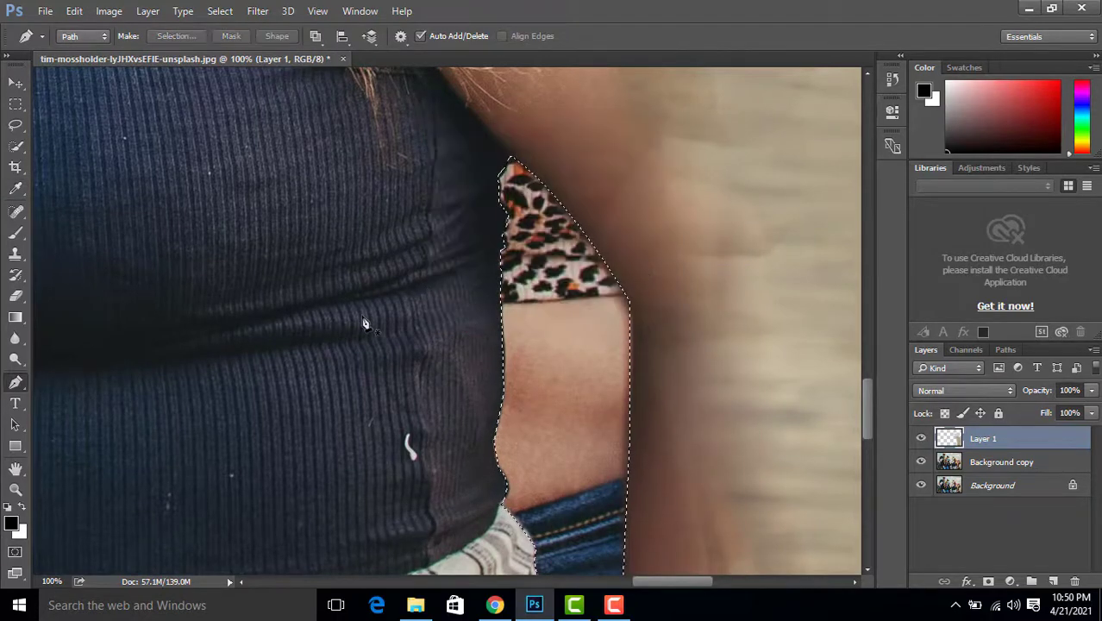
Clone water texture into the selected gap between the navy-top woman's torso and arm, and deselect it.
click(15, 489)
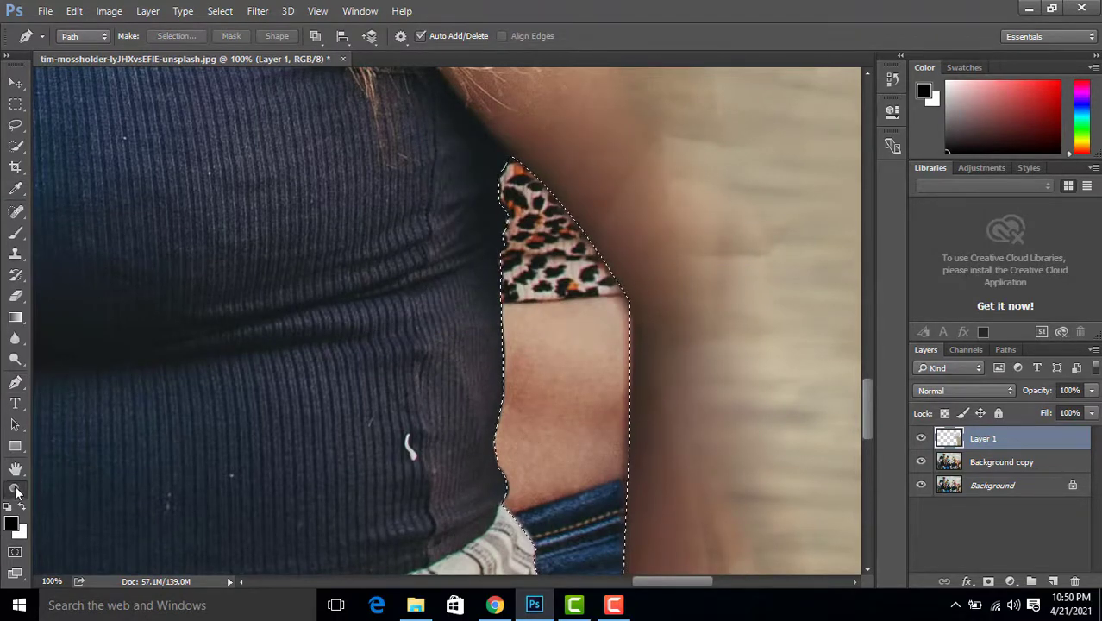
alt+click(576, 303)
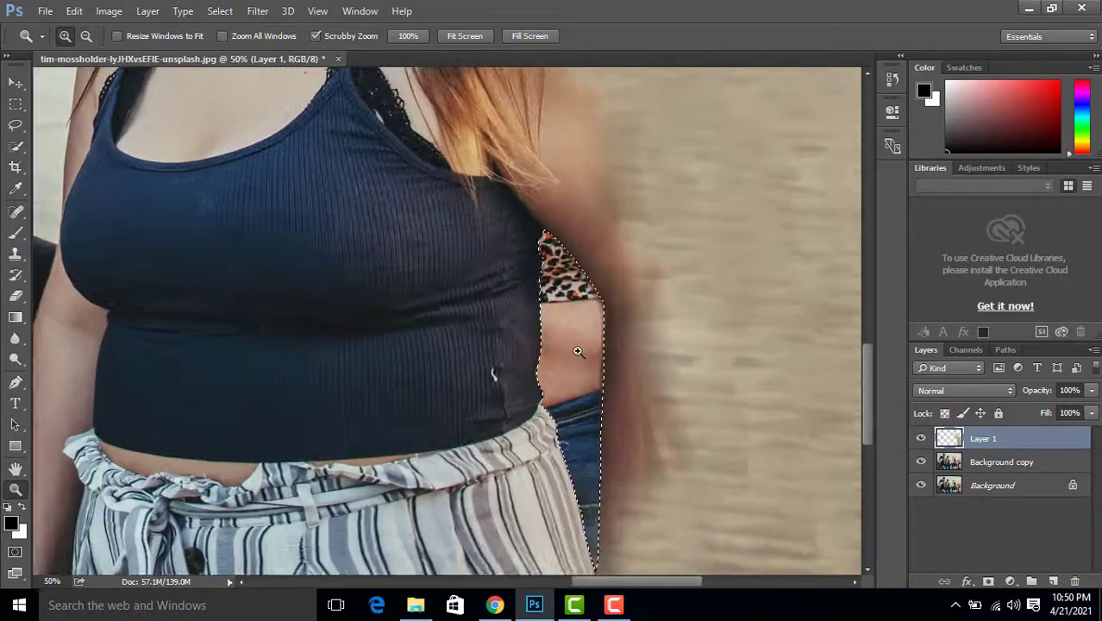
alt+click(578, 351)
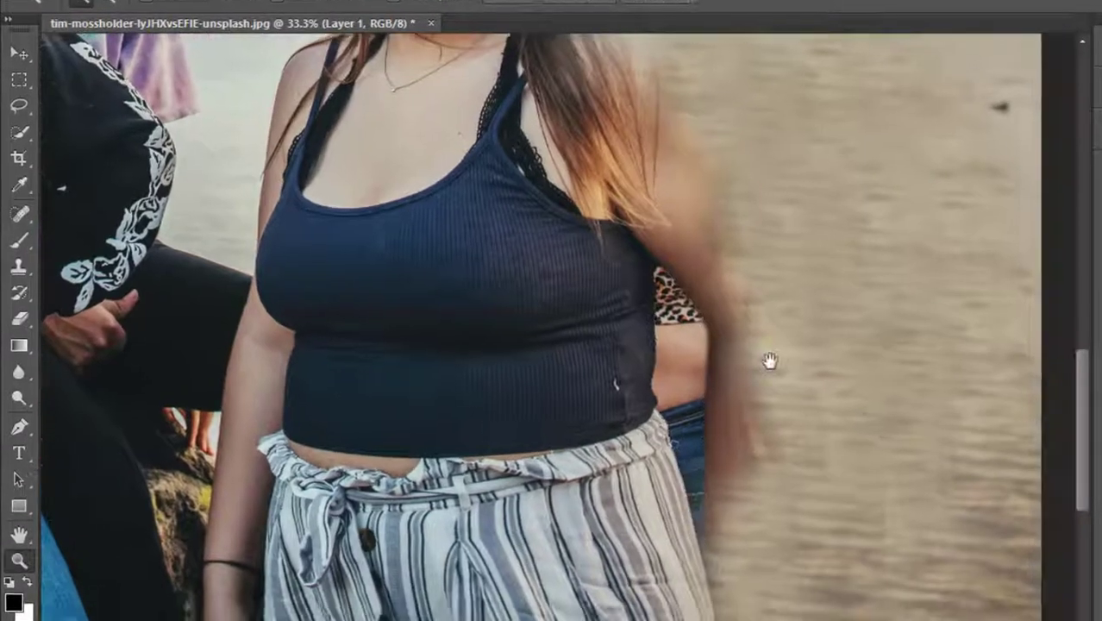
drag(770, 361, 673, 309)
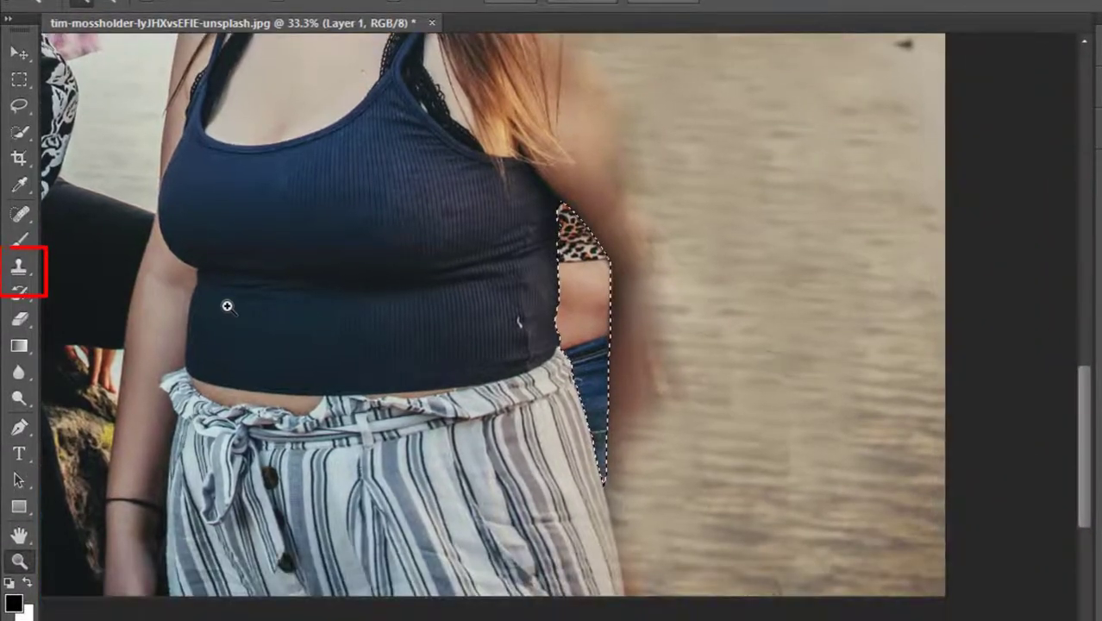
click(32, 273)
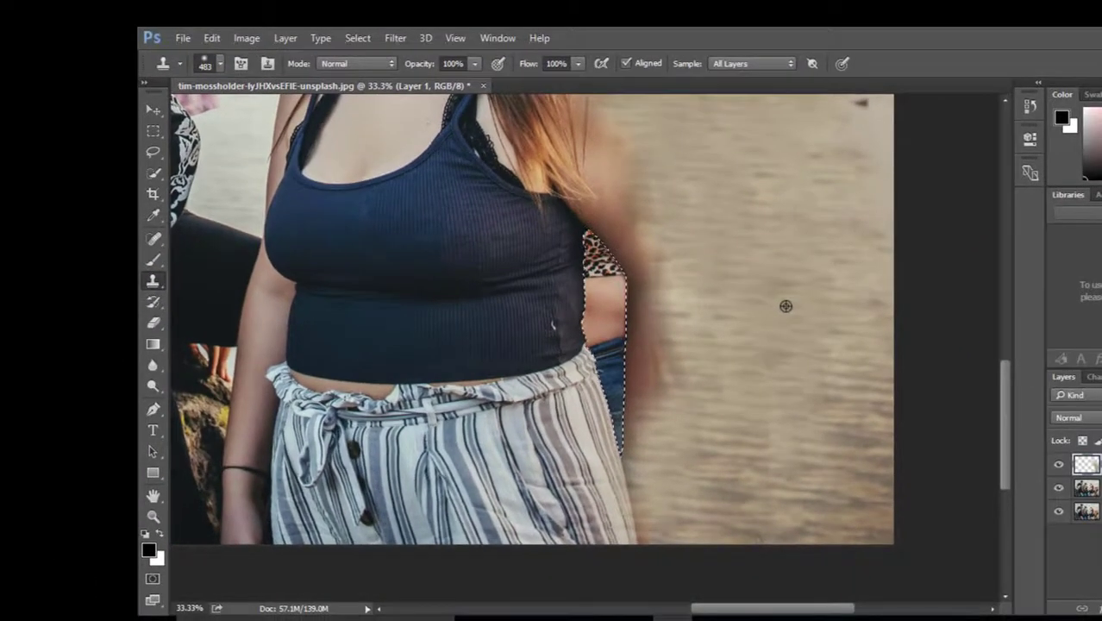
alt+click(786, 306)
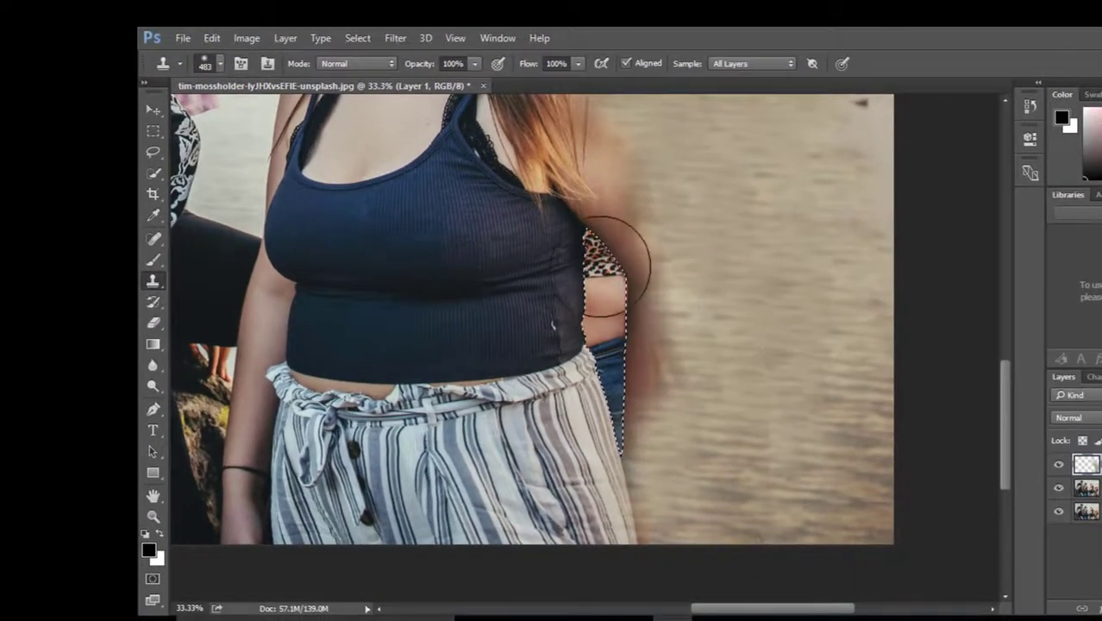
mouse_move(603, 247)
mouse_down()
mouse_move(597, 273)
mouse_move(625, 393)
mouse_up()
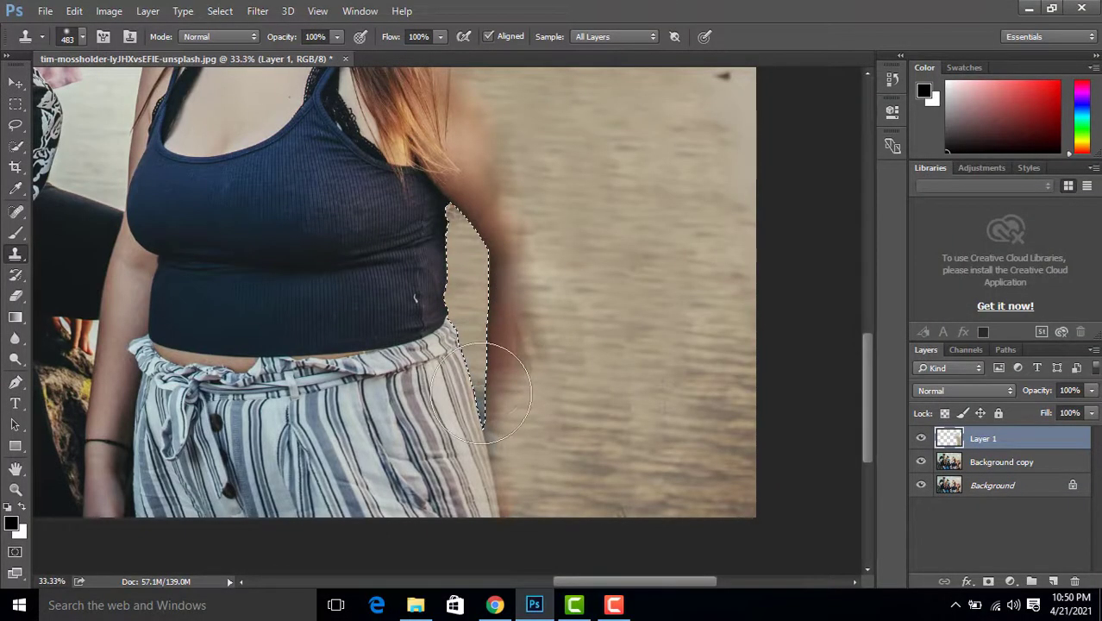
mouse_move(454, 287)
mouse_down()
mouse_move(454, 200)
mouse_move(485, 403)
mouse_up()
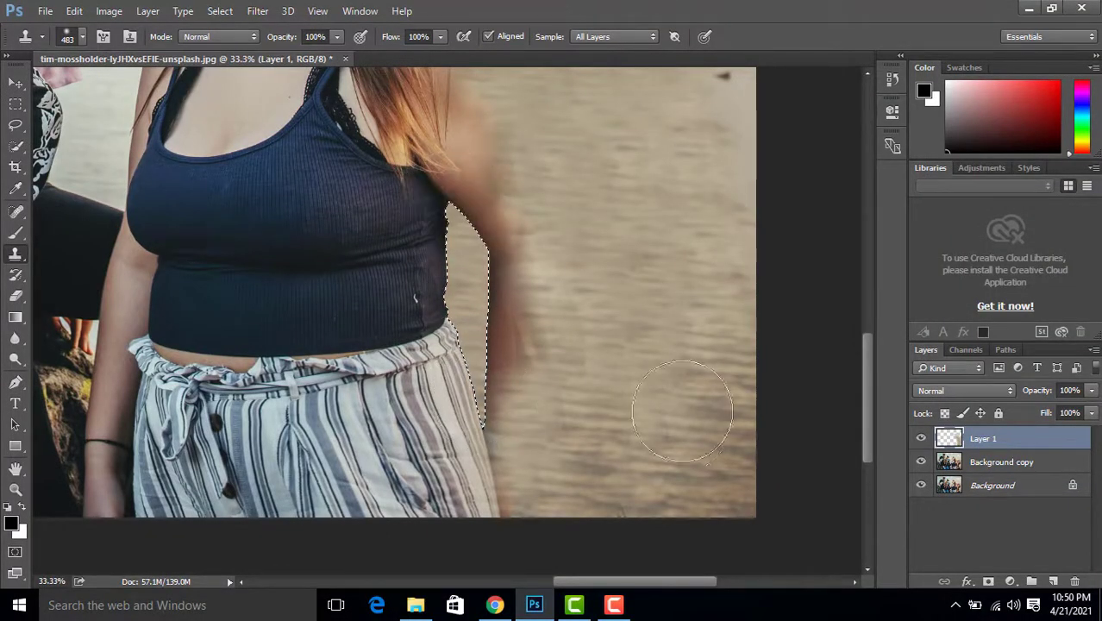
click(220, 12)
click(231, 43)
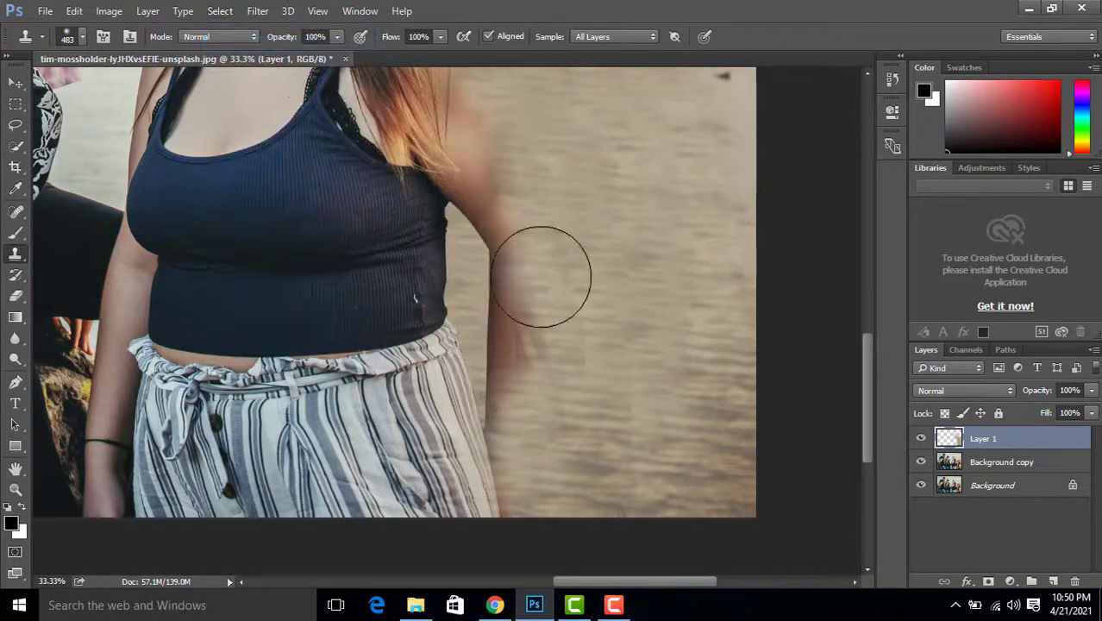
Clone sky over the seated man's curly hair, face and shoulder with a 600-pixel Clone Stamp brush.
click(16, 489)
alt+click(337, 295)
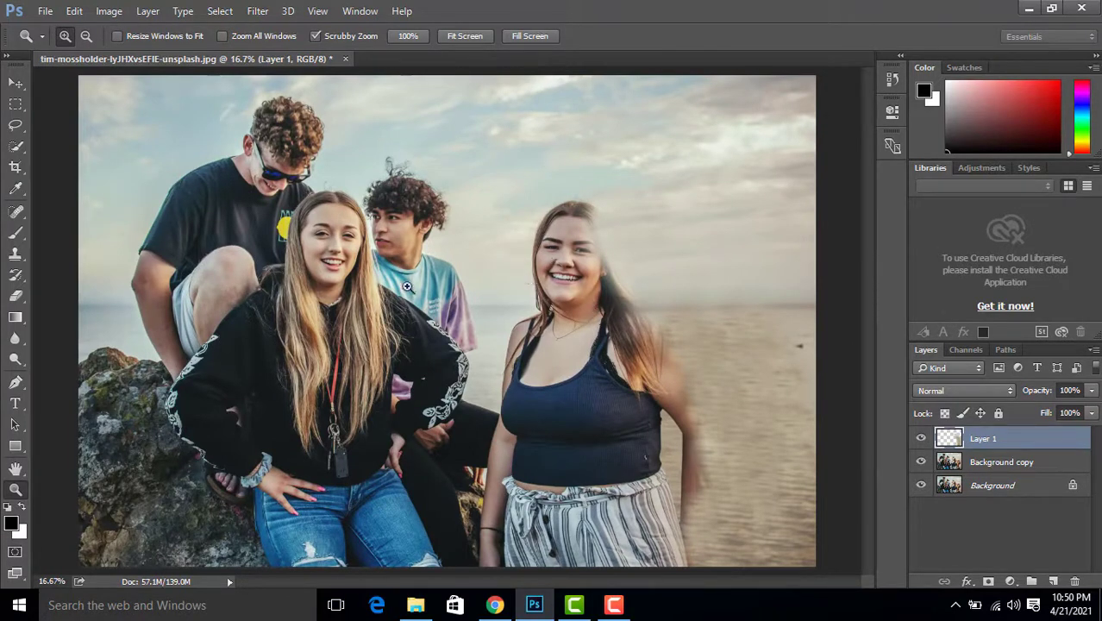
mouse_move(264, 159)
mouse_down()
mouse_move(369, 224)
mouse_move(483, 222)
mouse_move(473, 345)
mouse_up()
key(s)
alt+click(559, 205)
mouse_move(483, 216)
mouse_down()
mouse_move(455, 222)
mouse_move(418, 199)
mouse_move(376, 218)
mouse_move(421, 217)
mouse_move(377, 217)
mouse_move(216, 350)
mouse_move(256, 292)
mouse_move(300, 315)
mouse_move(343, 233)
mouse_up()
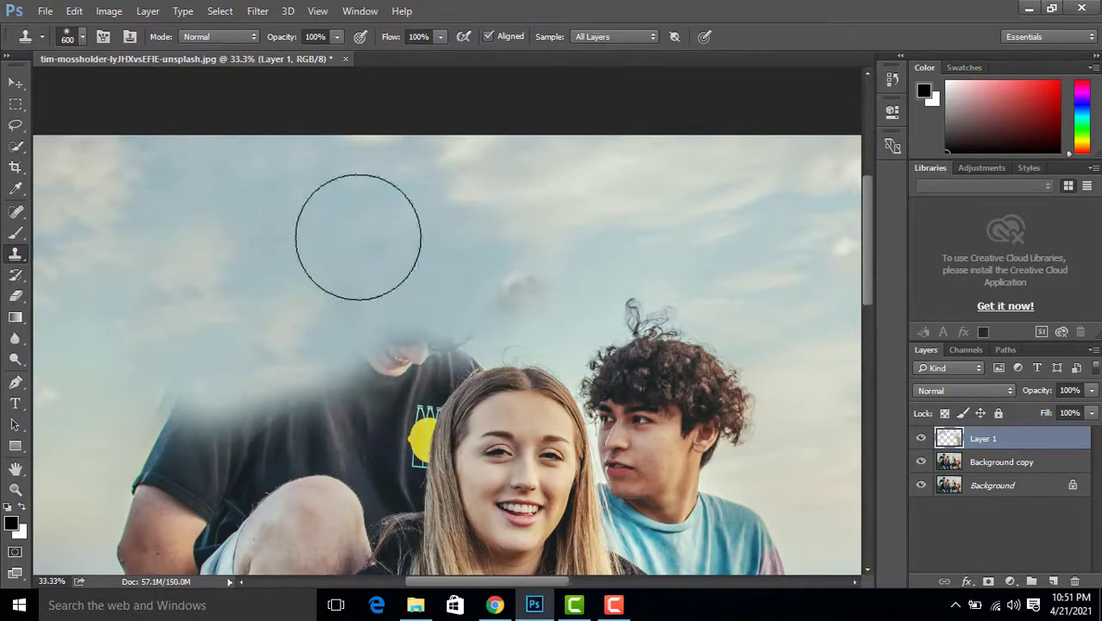
Clone sky over the seated man's black T-shirt and knee beside the woman in the black hoodie.
scroll(345, 259, down, 2)
mouse_move(199, 226)
mouse_down()
mouse_move(243, 297)
mouse_move(406, 308)
mouse_move(202, 315)
mouse_move(308, 308)
mouse_move(328, 295)
mouse_move(315, 315)
mouse_move(276, 263)
mouse_up()
scroll(202, 315, down, 2)
scroll(327, 295, down, 2)
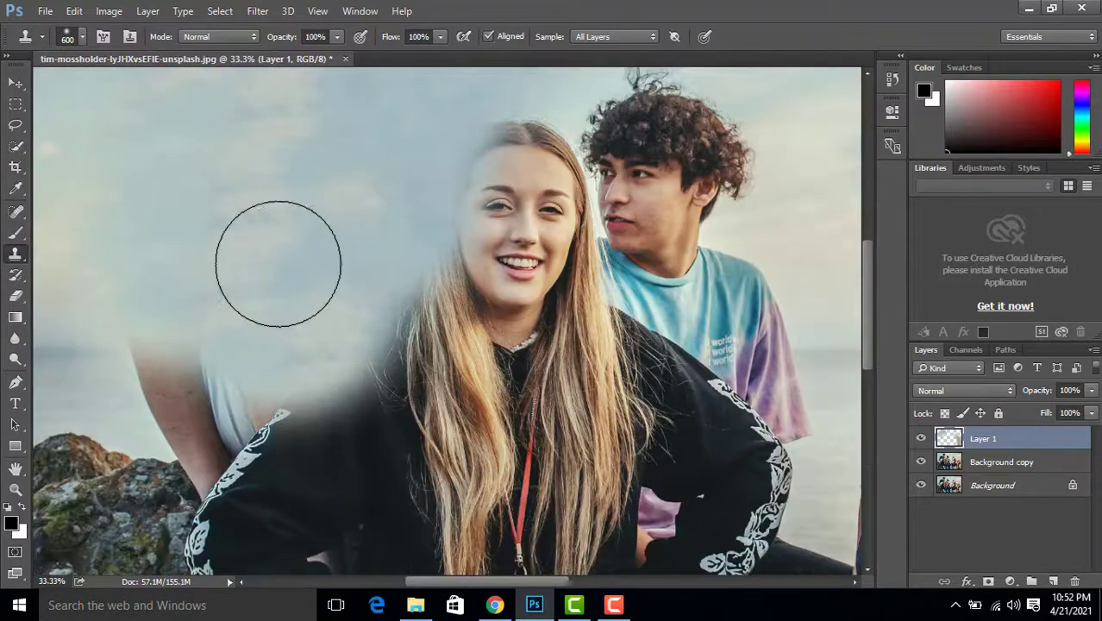
Clone the sea horizon from the photo's edge across to the black hoodie, enlarging the brush to 500 pixels.
scroll(293, 207, left, 3)
key(bracketleft)
key(bracketleft)
key(bracketleft)
key(bracketleft)
key(bracketleft)
key(bracketleft)
key(bracketleft)
key(bracketleft)
drag(177, 346, 315, 347)
key(bracketright)
key(bracketright)
key(bracketright)
key(bracketright)
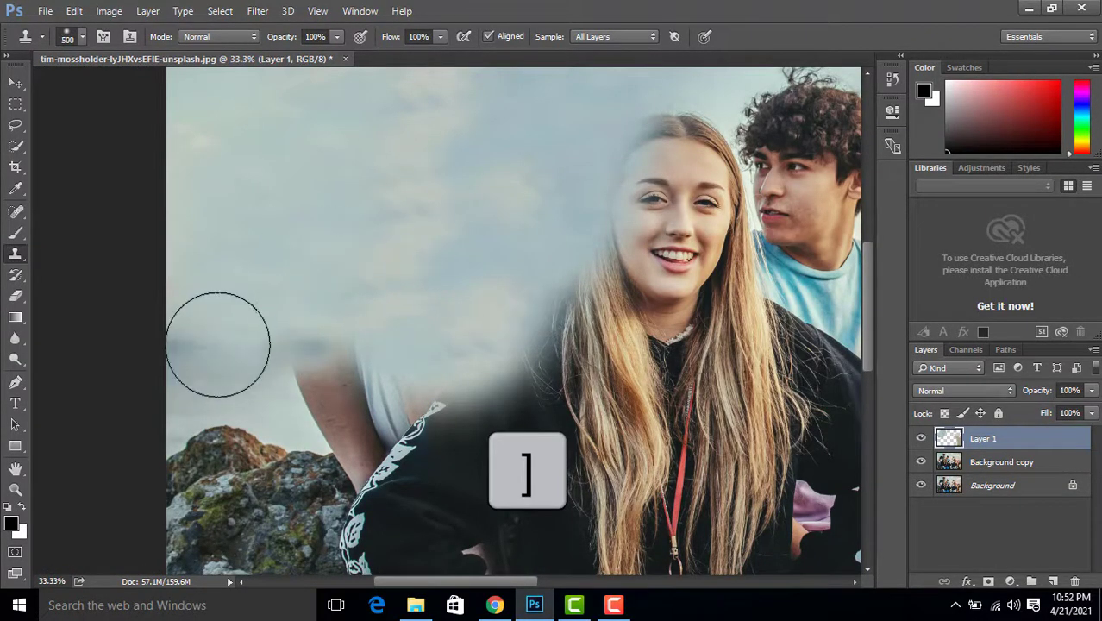
drag(388, 344, 477, 348)
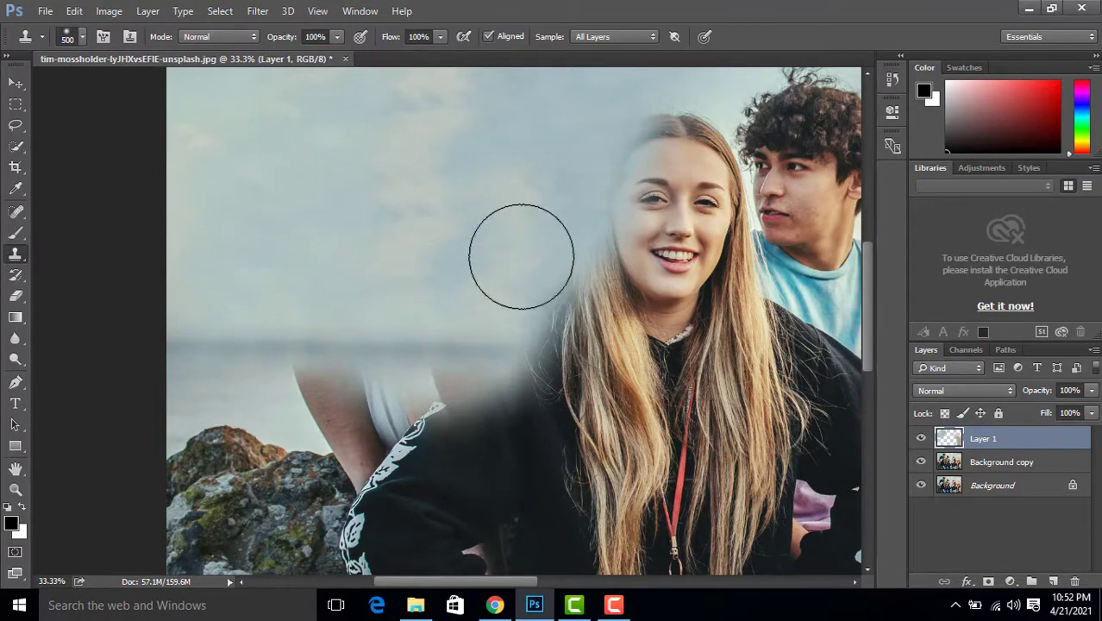
Clone water over the seated man's arm and shorts above the rocks with a 200-pixel brush.
scroll(521, 256, down, 3)
key(bracketleft)
key(bracketleft)
key(bracketleft)
key(bracketleft)
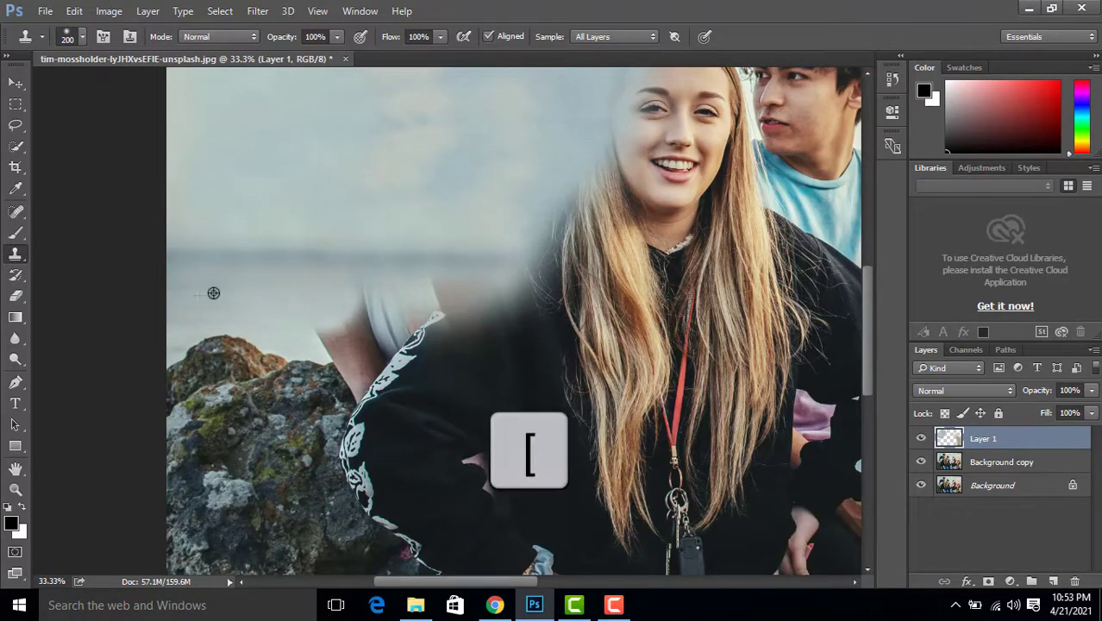
mouse_move(282, 320)
mouse_down()
mouse_move(445, 295)
mouse_move(406, 320)
mouse_move(264, 298)
mouse_move(341, 356)
mouse_up()
Convert the path around the man's remaining arm, between the rocks and patterned sleeve, into a selection with a 1-pixel feather radius.
scroll(216, 403, down, 1)
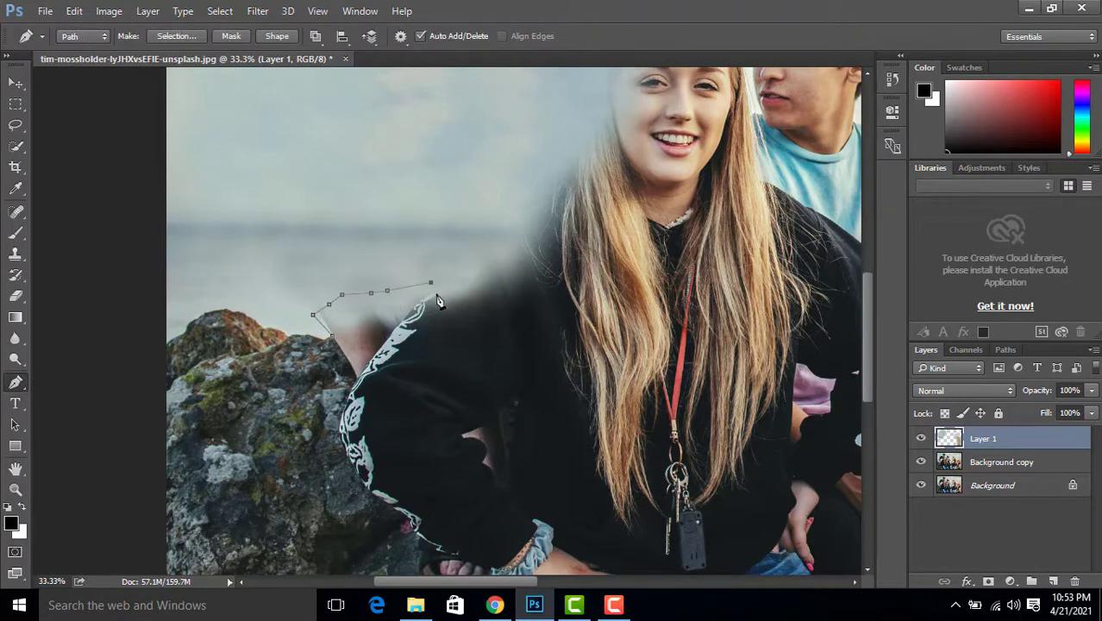
right_click(349, 326)
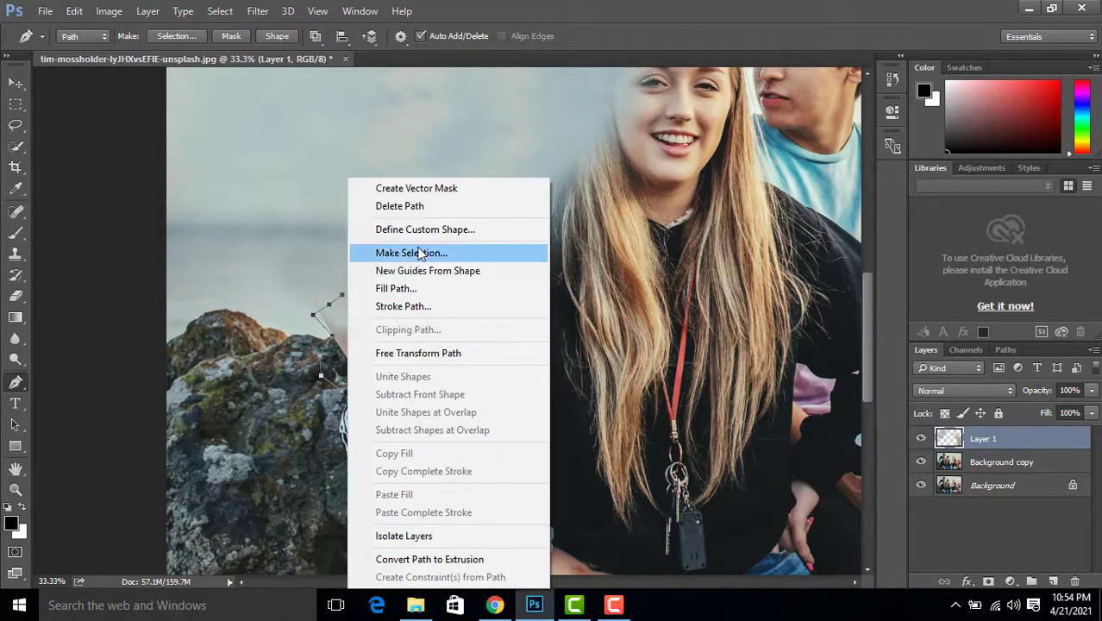
click(414, 249)
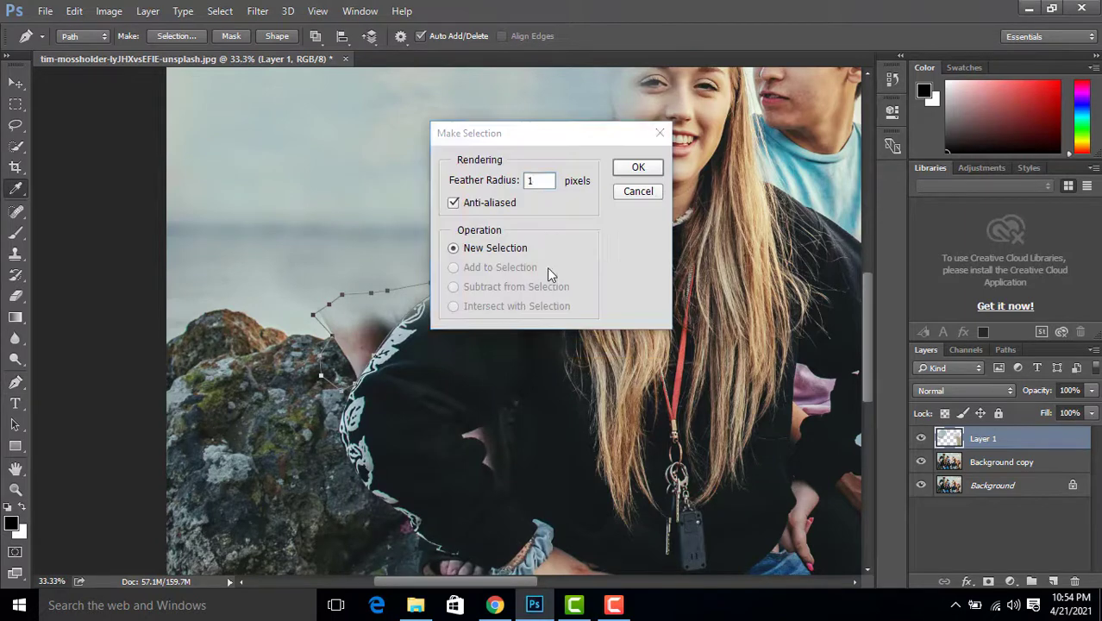
key(Return)
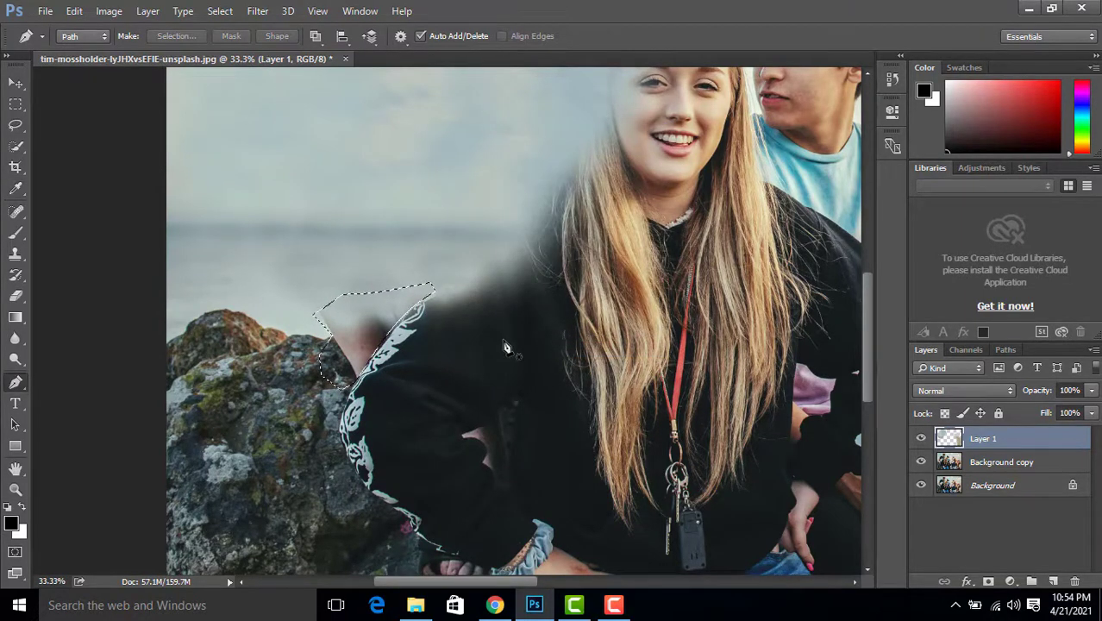
Clone rock over the man's remaining arm inside the selection beside the patterned sleeve with a 300-pixel brush, and deselect.
click(15, 255)
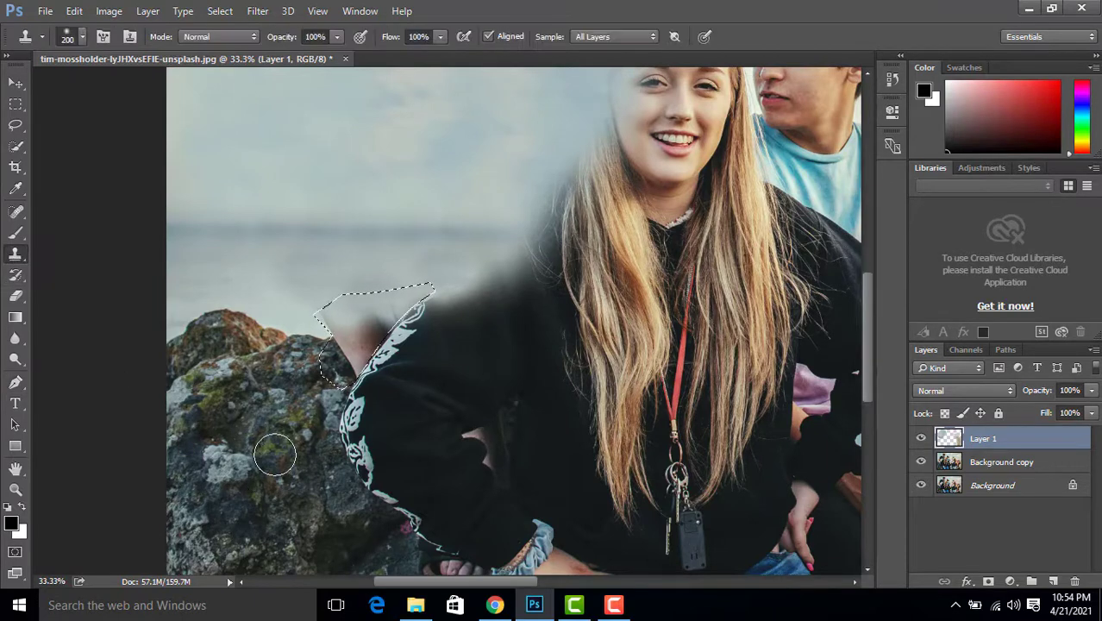
key(bracketright)
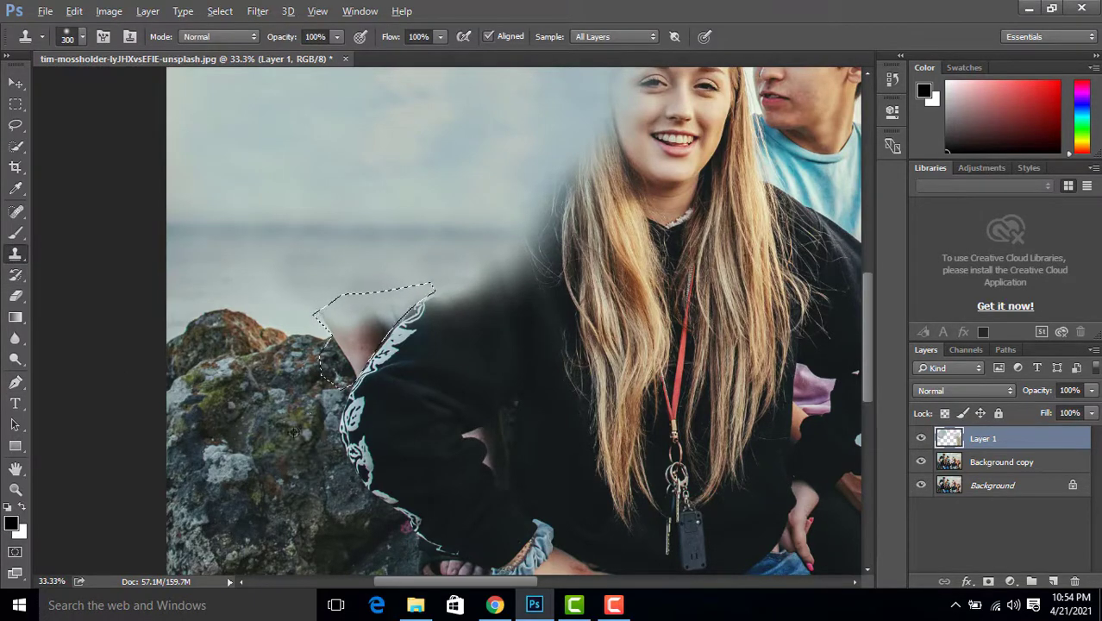
mouse_move(342, 322)
mouse_down()
mouse_move(350, 341)
mouse_move(440, 289)
mouse_up()
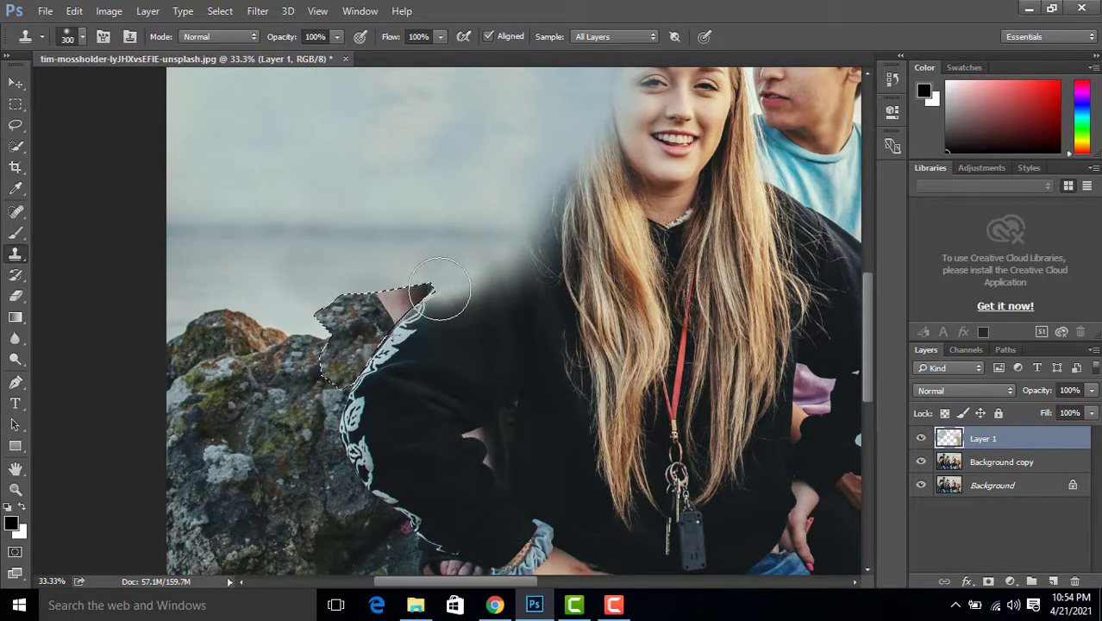
alt+click(278, 411)
mouse_move(331, 356)
mouse_down()
mouse_move(357, 320)
mouse_move(420, 295)
mouse_move(392, 306)
mouse_up()
alt+click(288, 492)
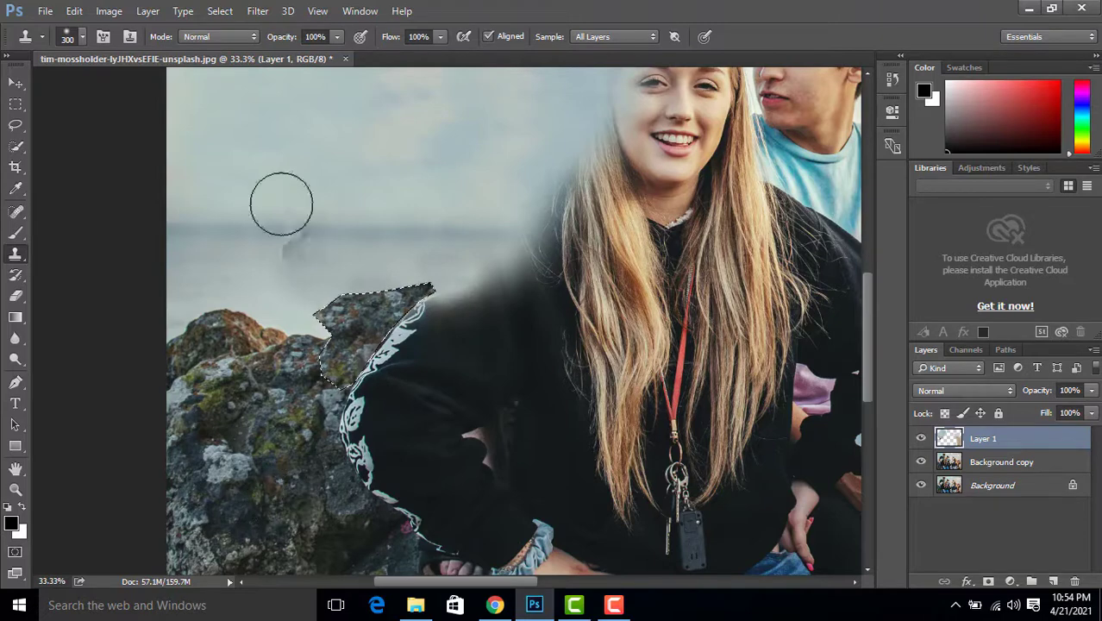
click(218, 11)
click(231, 47)
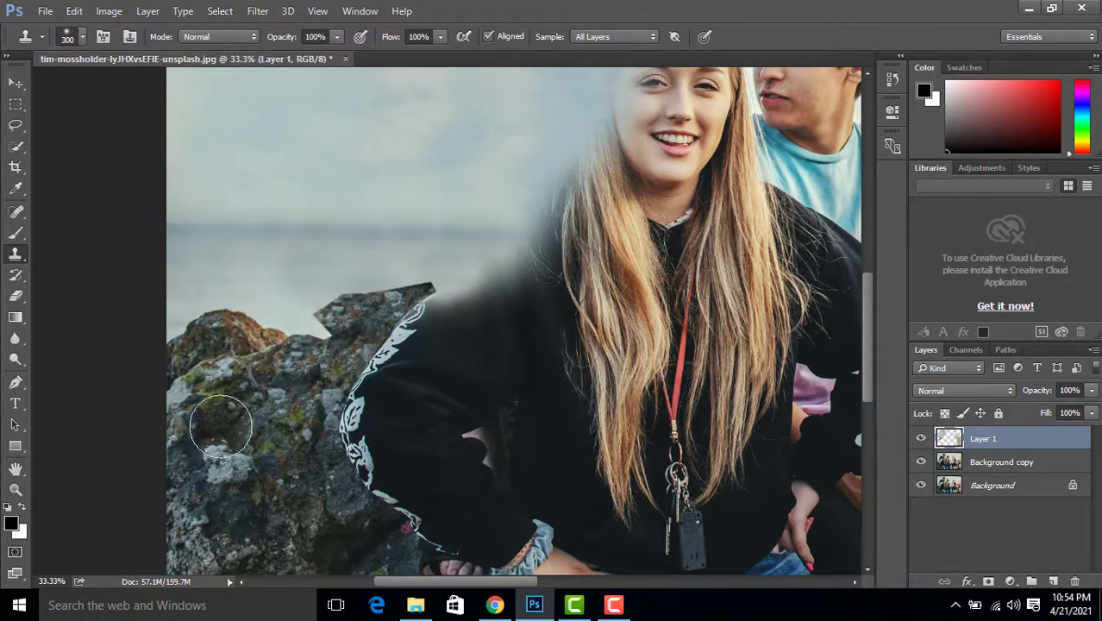
Convert a Pen path around the notch in the rock's upper edge into a selection and clone rock into it.
key(e)
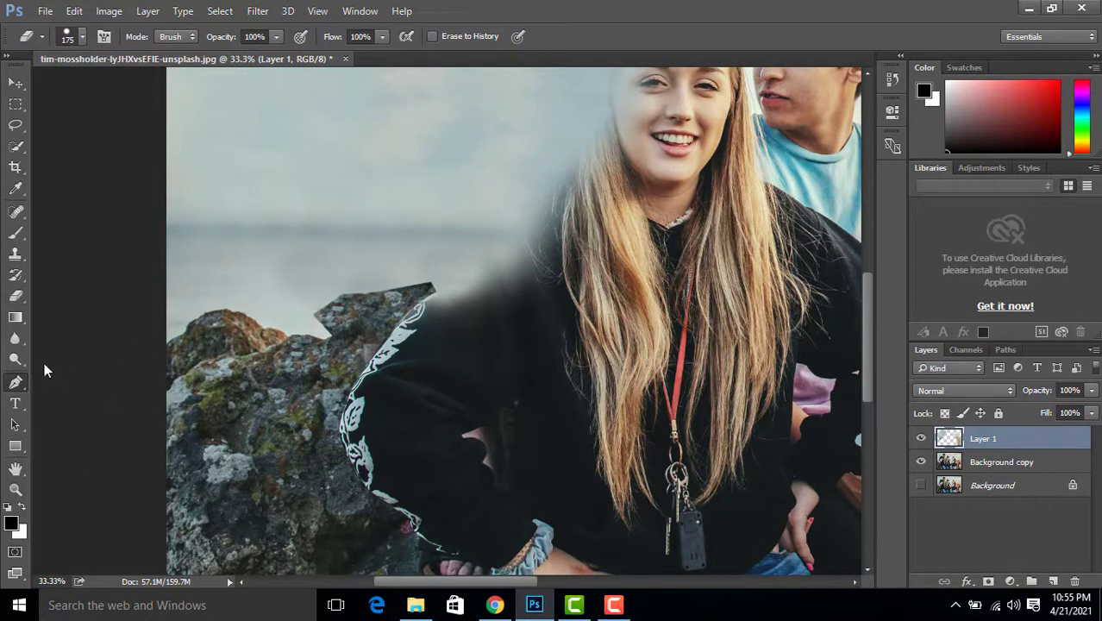
right_click(314, 336)
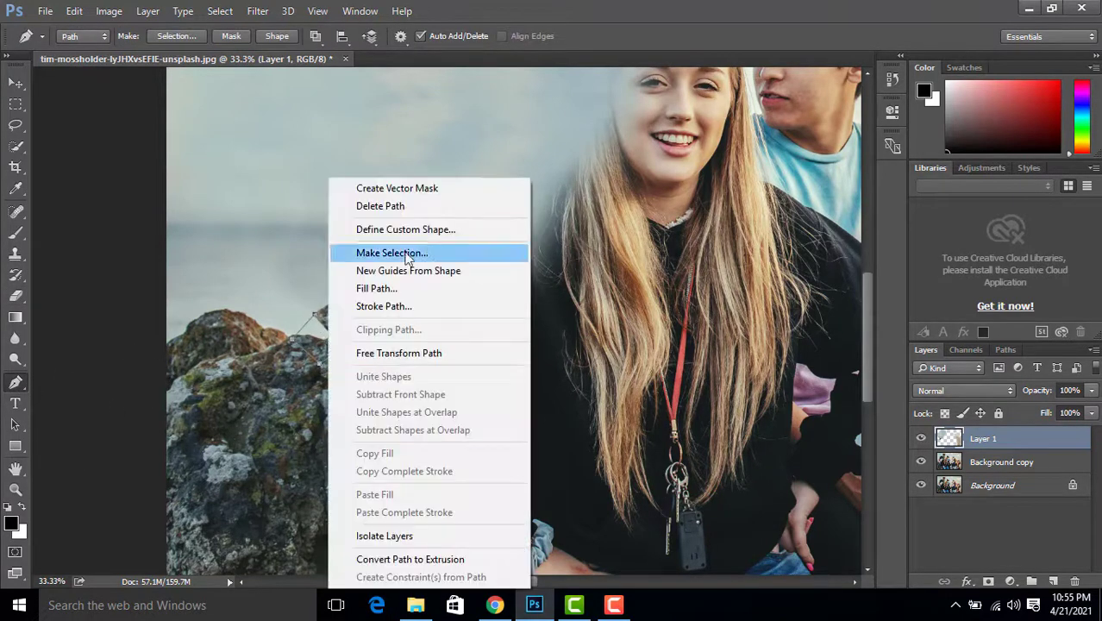
click(406, 248)
click(638, 165)
key(s)
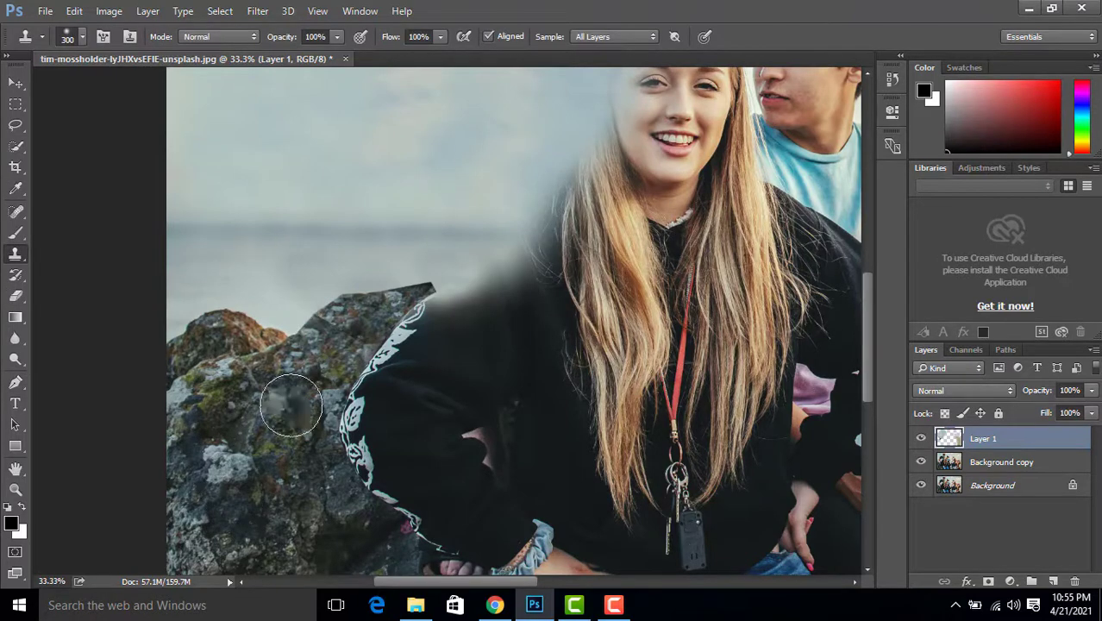
Clone rock over the seated man's sandalled foot below the black hoodie's sleeve with a 300-pixel brush.
scroll(308, 502, down, 2)
scroll(308, 502, down, 7)
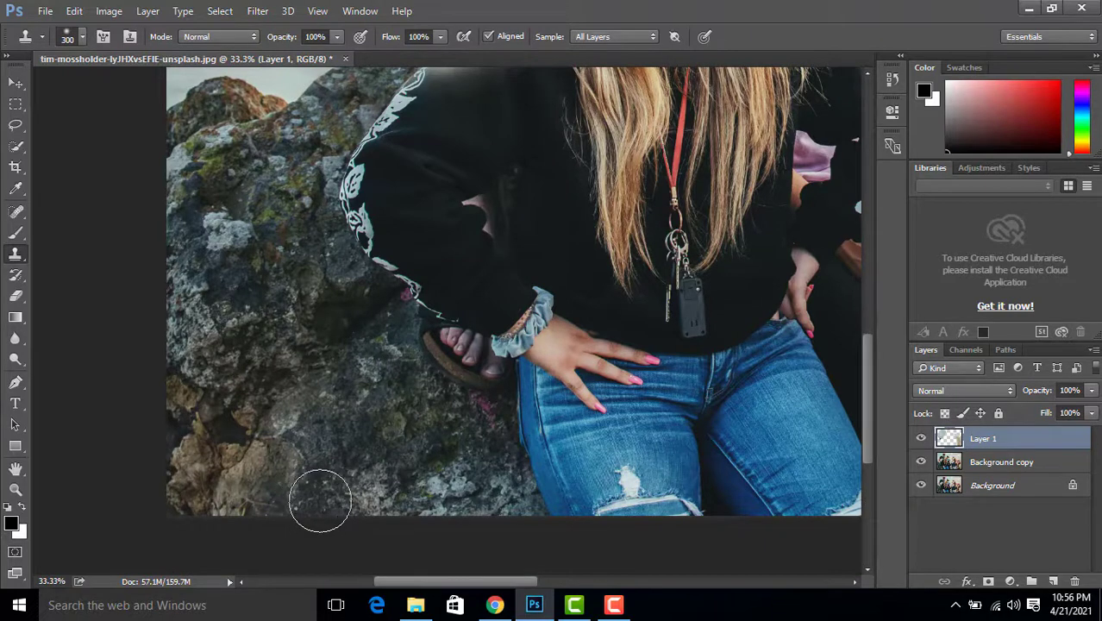
mouse_move(433, 374)
mouse_down()
mouse_move(433, 333)
mouse_move(479, 356)
mouse_move(485, 381)
mouse_move(360, 387)
mouse_move(439, 345)
mouse_move(426, 337)
mouse_move(467, 377)
mouse_move(475, 337)
mouse_move(320, 385)
mouse_up()
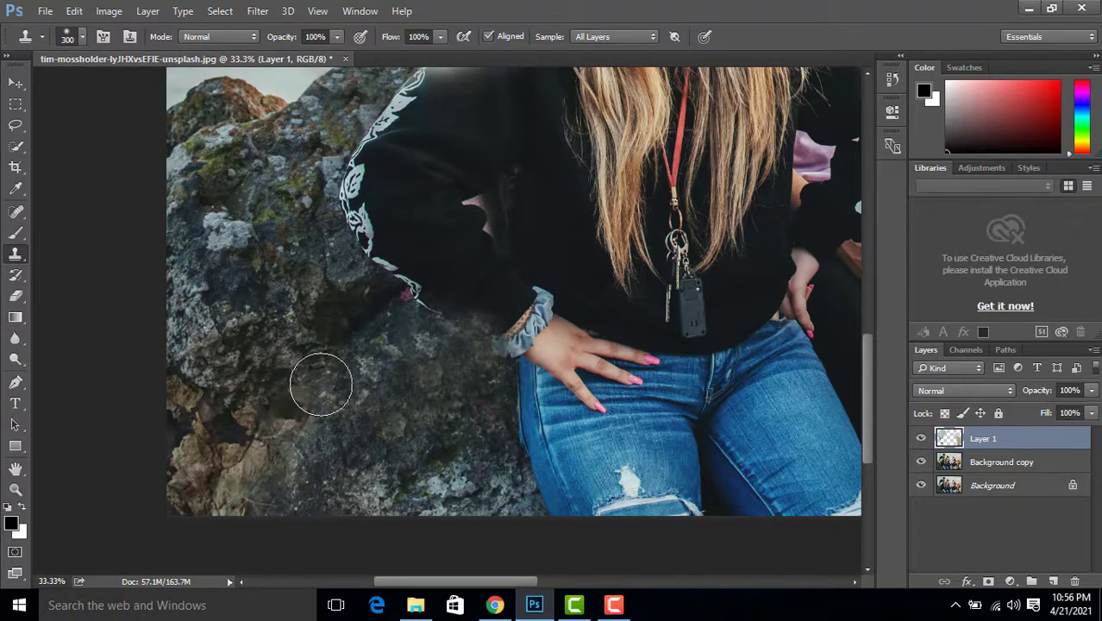
Outline the gap between the hoodie's bent sleeve and body with a path and make it a selection with a 1-pixel feather radius.
scroll(321, 385, up, 3)
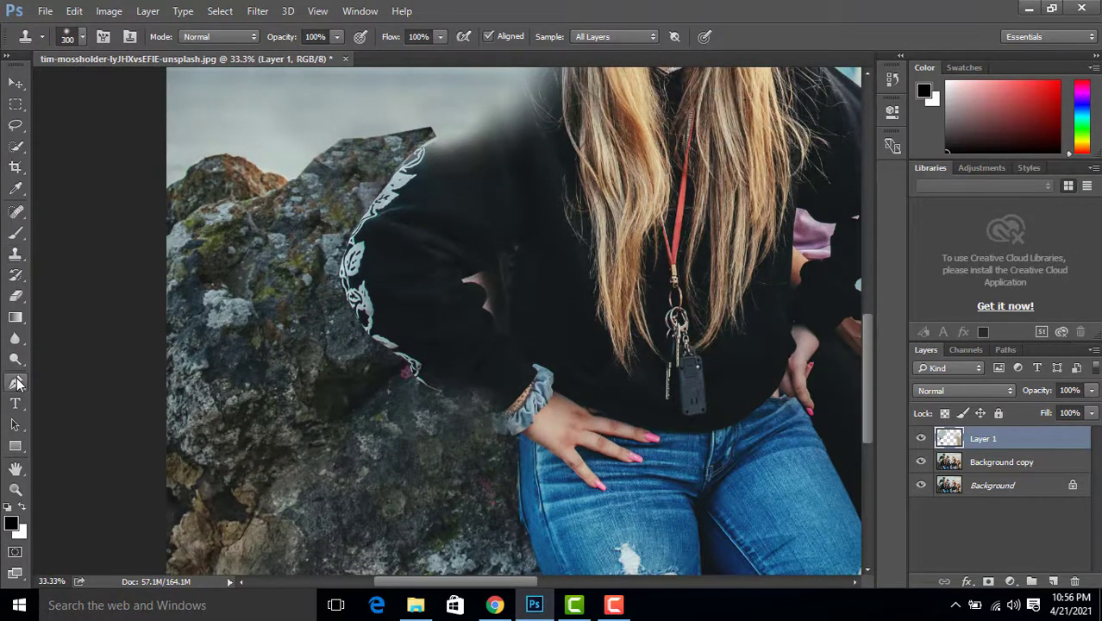
click(16, 383)
click(515, 239)
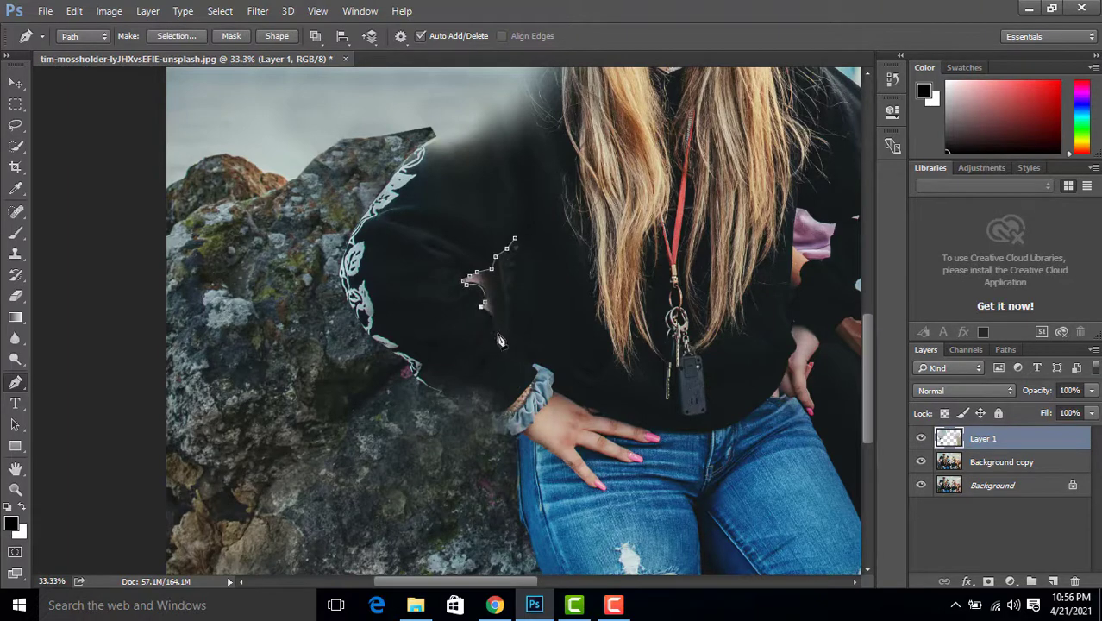
right_click(501, 301)
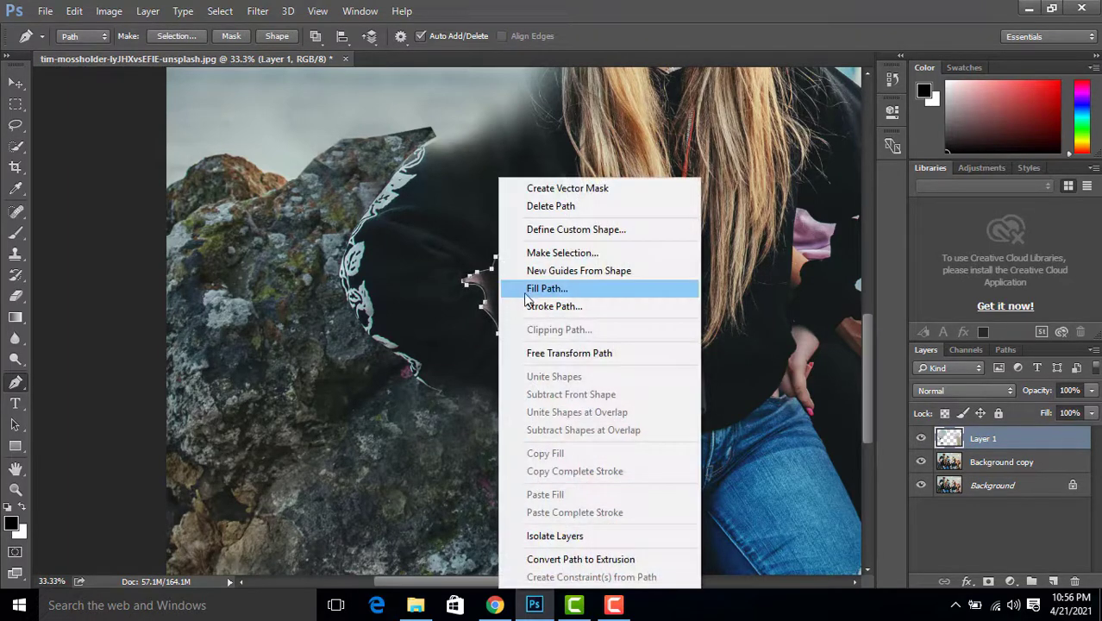
click(556, 258)
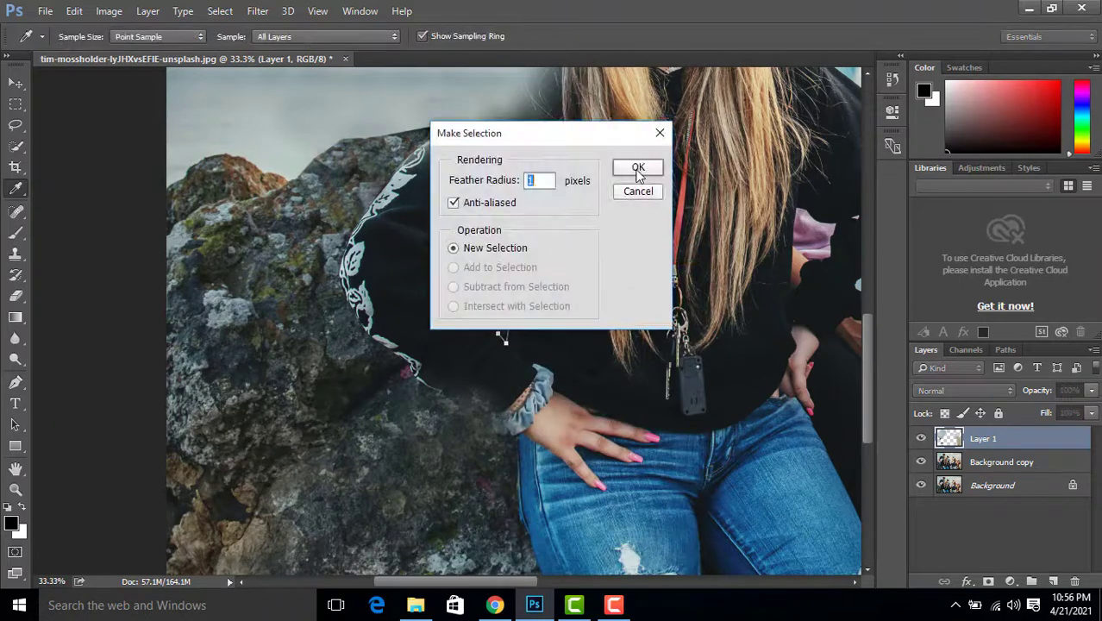
click(640, 176)
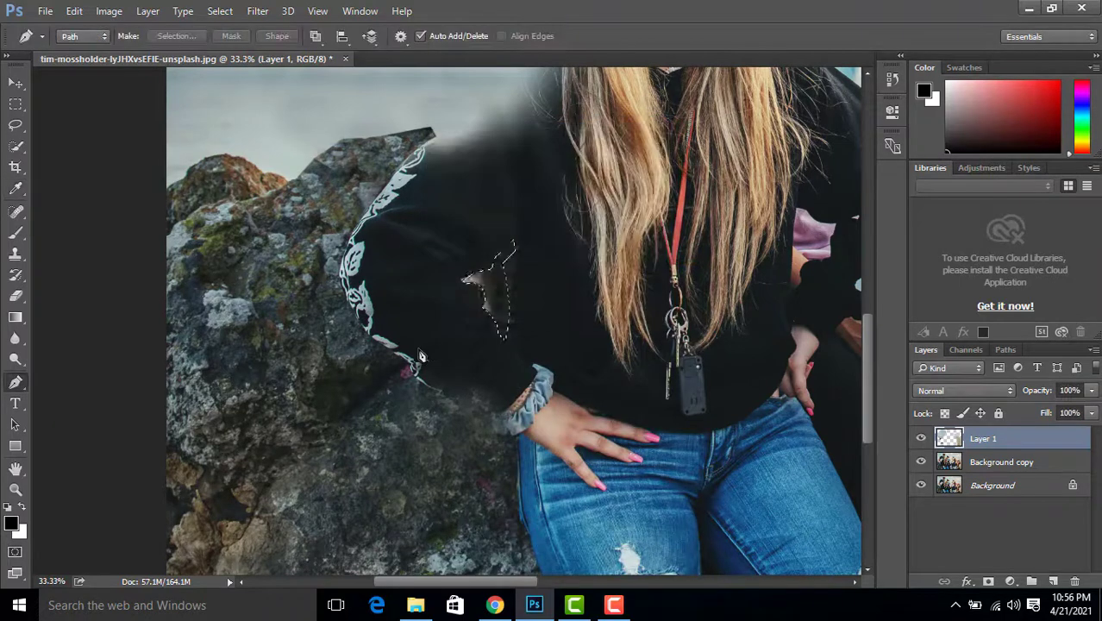
Clone dark rock texture into the selected gap inside the hoodie's bent sleeve with the 300-pixel brush, and deselect.
click(15, 261)
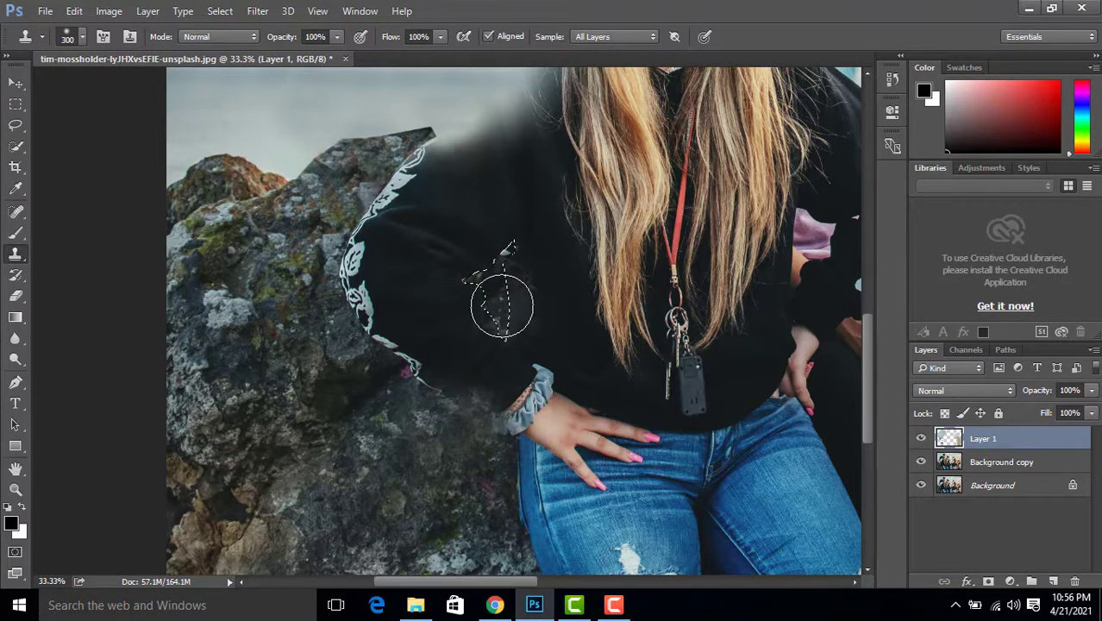
alt+click(370, 397)
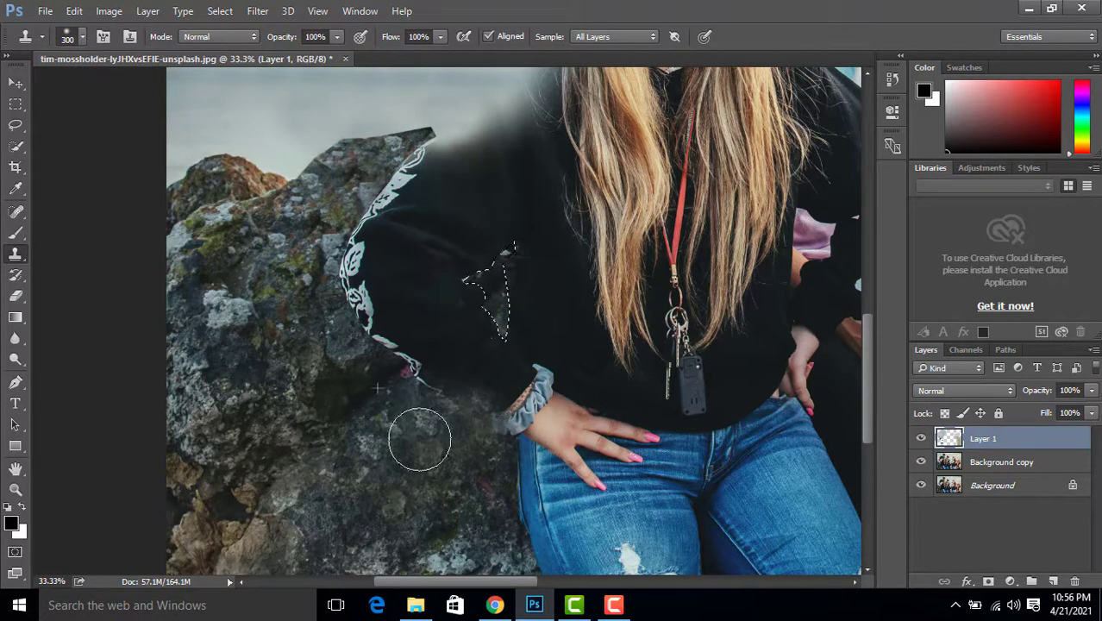
click(219, 11)
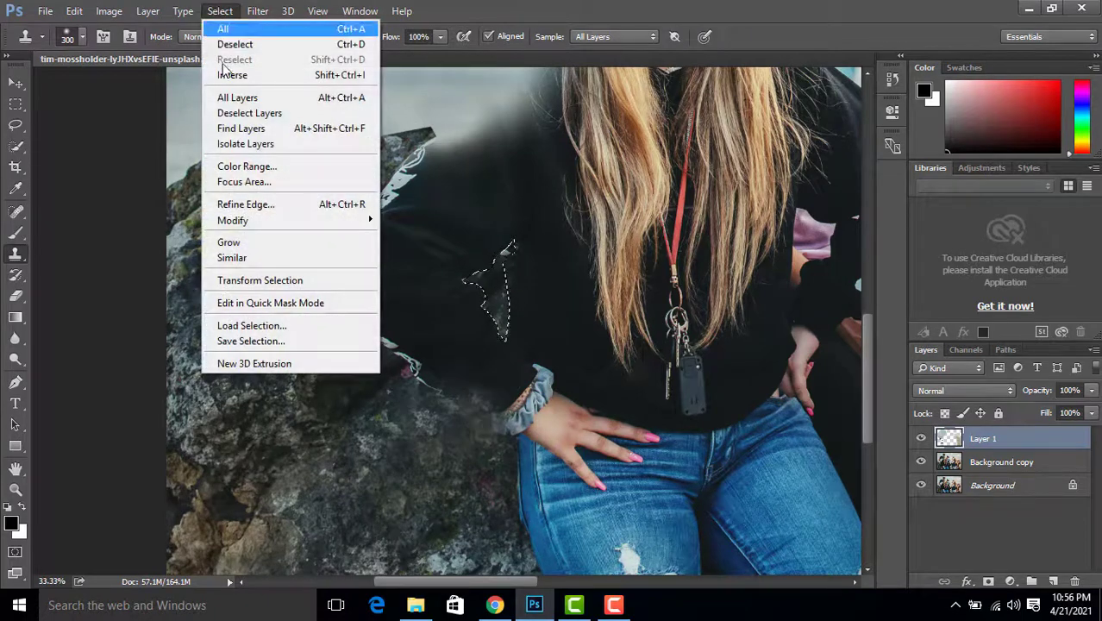
click(235, 41)
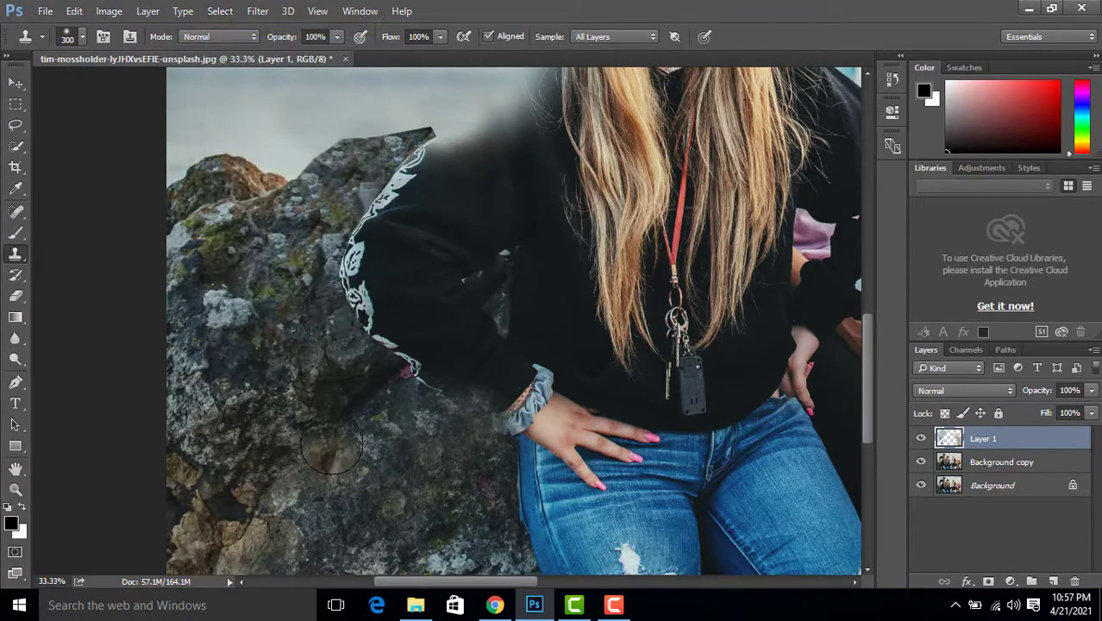
Load the saved selection ss1 as a new selection beside the woman in the navy top and invert it.
click(15, 488)
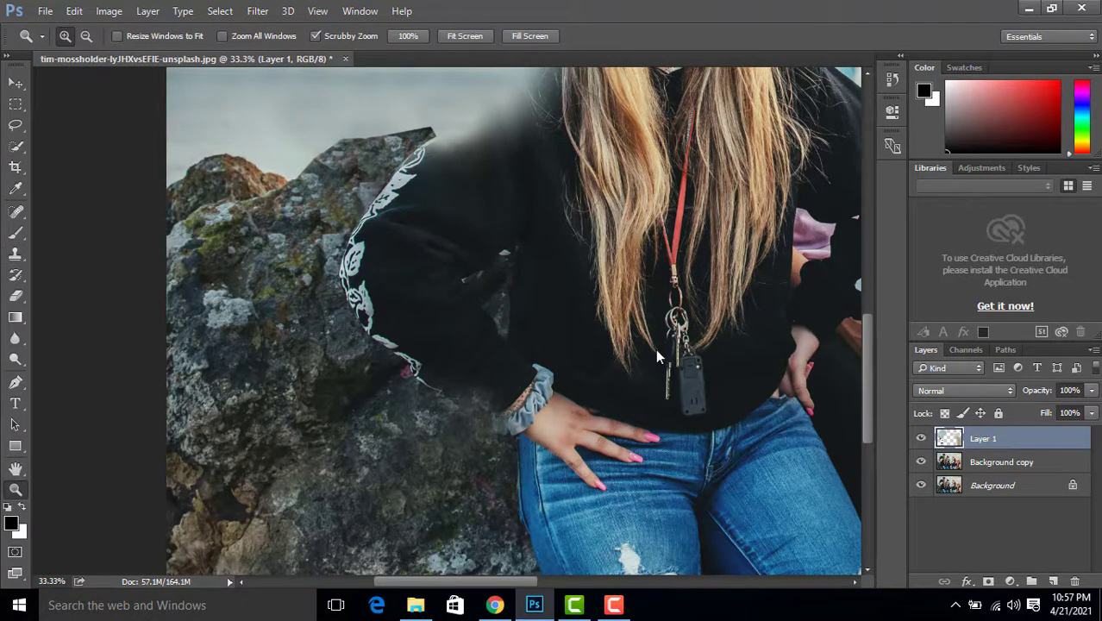
drag(655, 349, 536, 373)
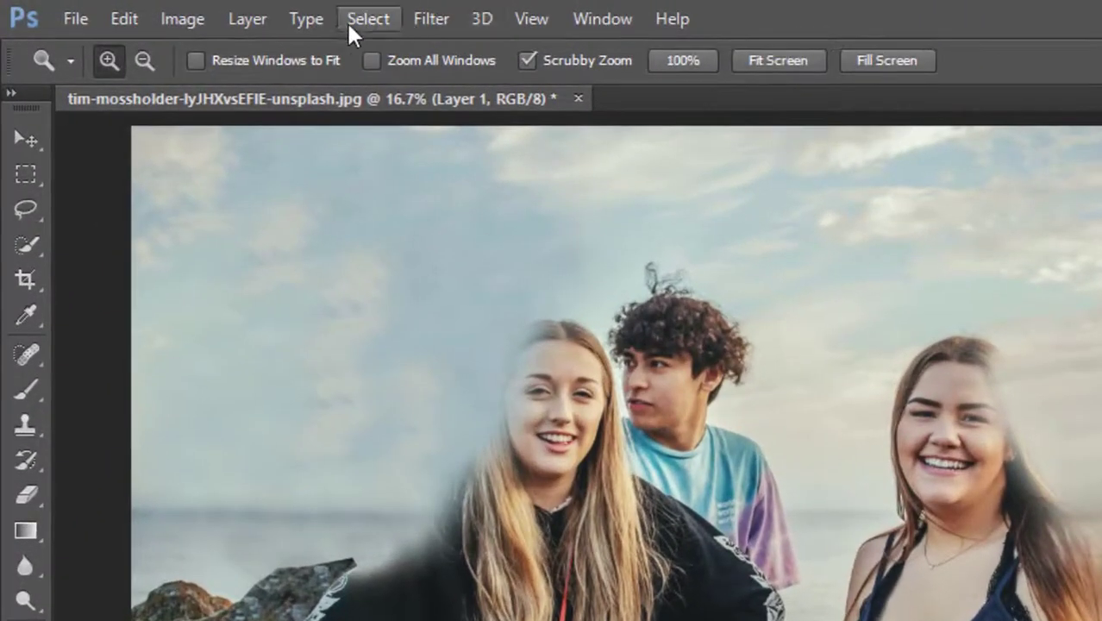
click(362, 23)
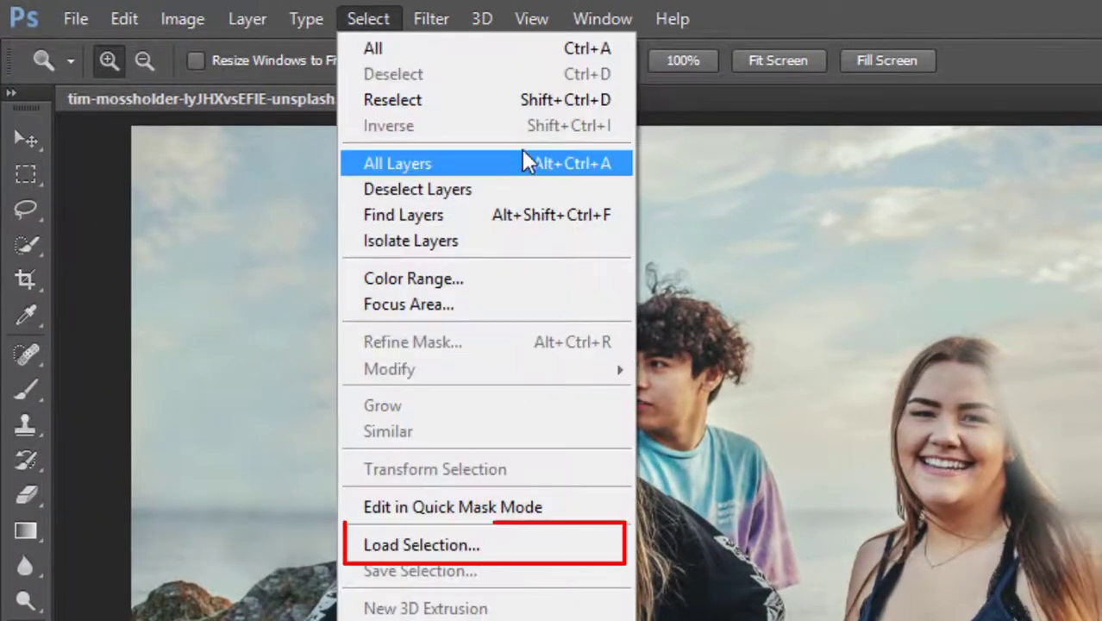
click(505, 536)
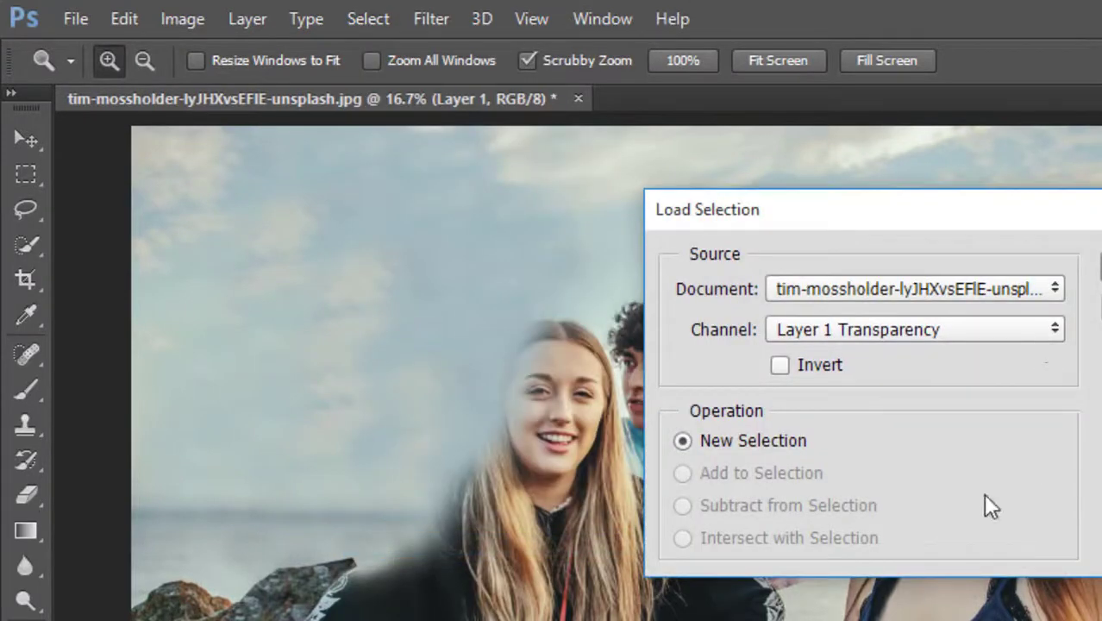
key(alt+Down)
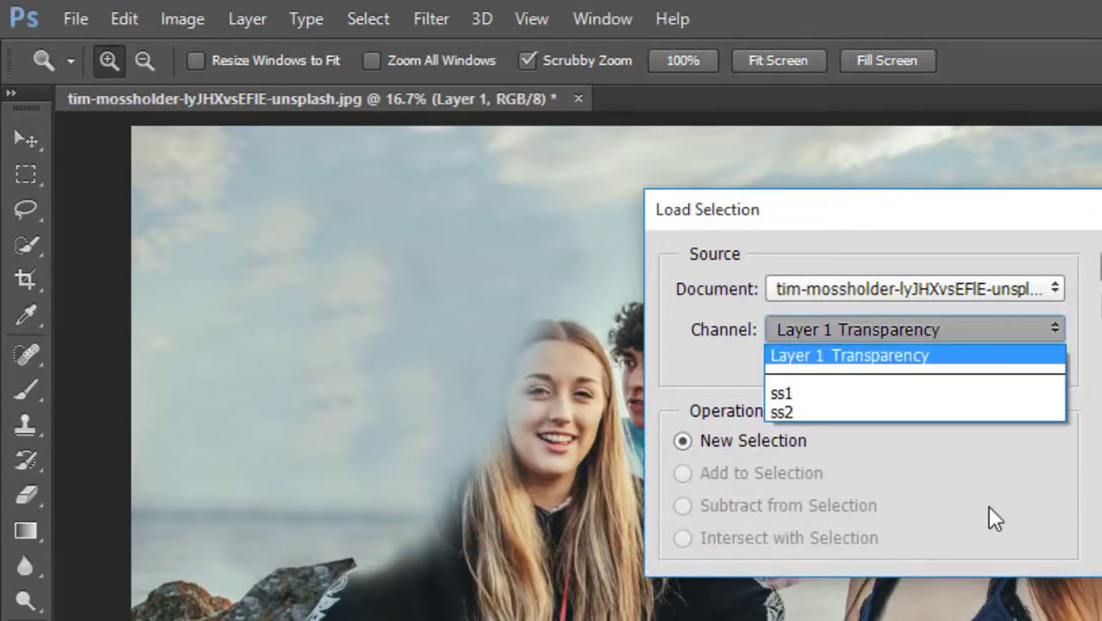
click(787, 395)
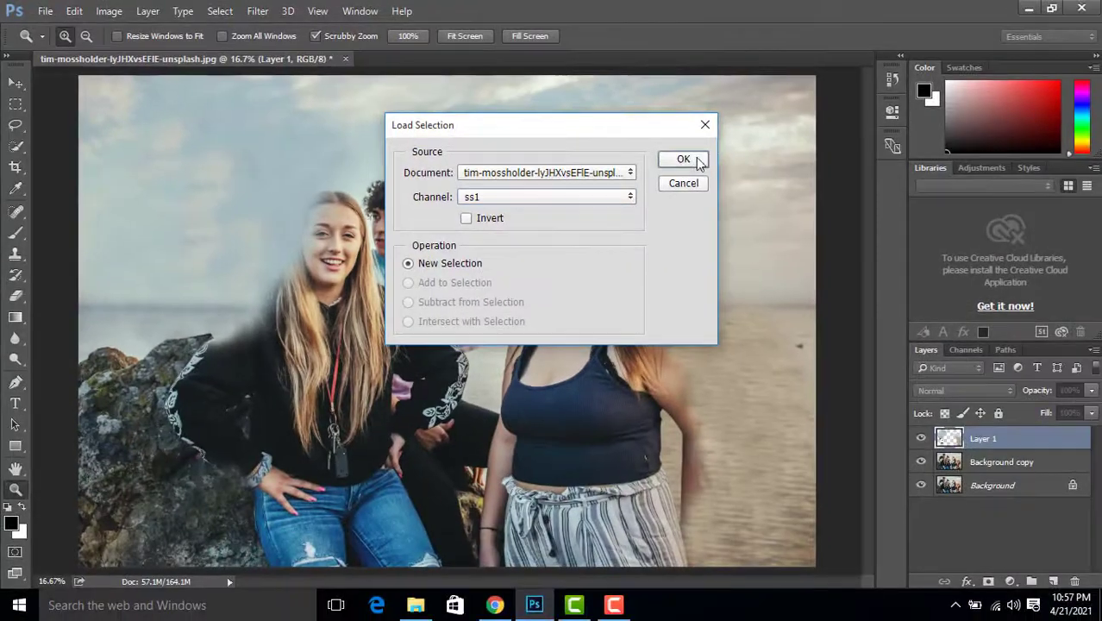
click(682, 160)
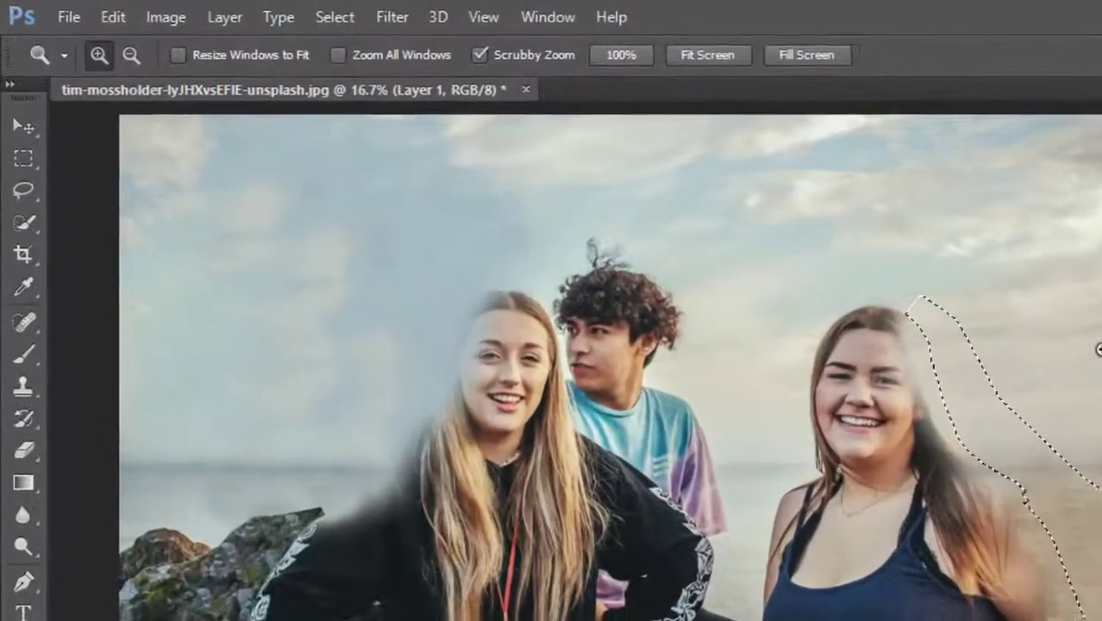
click(339, 18)
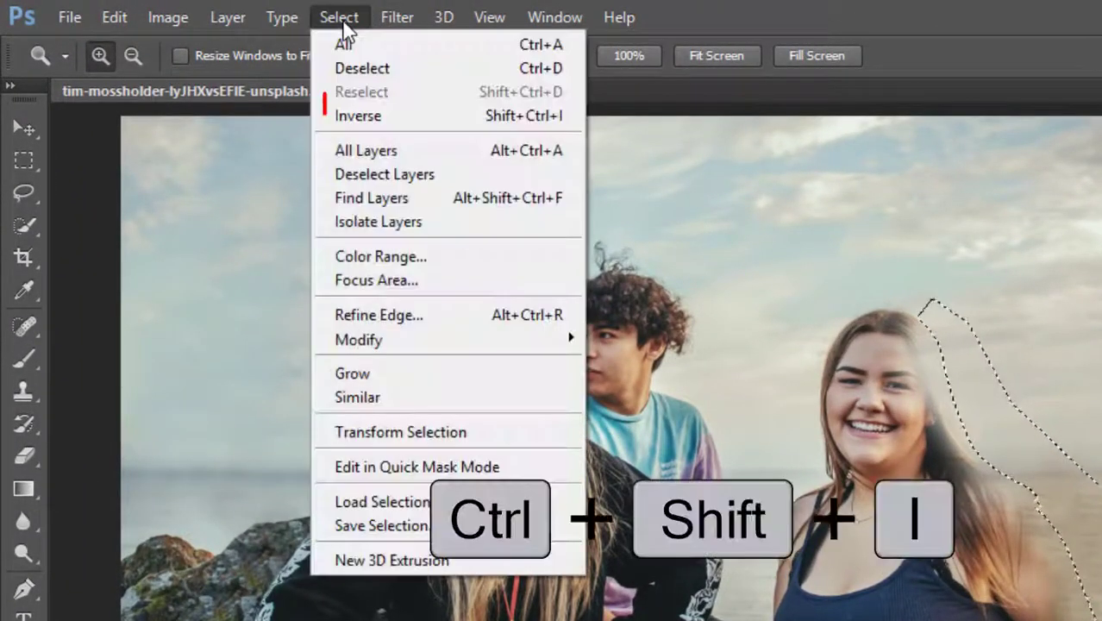
click(358, 117)
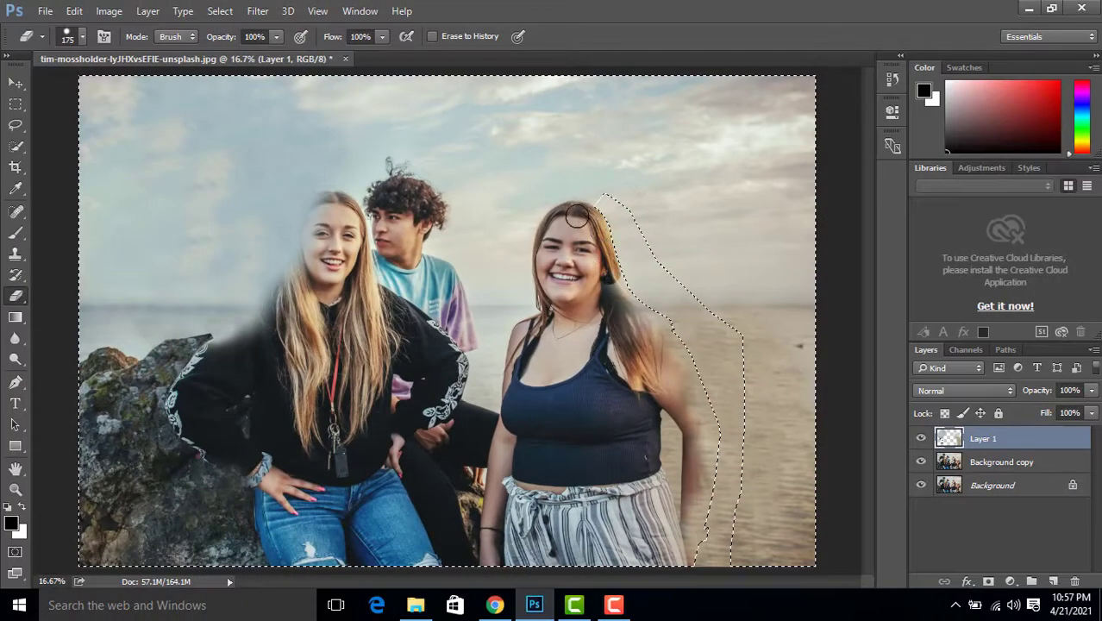
Erase the cloned blur on Layer 1 from the navy-top woman's hair down to her shoulder with a 400-pixel eraser.
key(bracketright)
key(bracketright)
key(bracketright)
key(bracketright)
mouse_move(585, 252)
mouse_down()
mouse_move(601, 291)
mouse_move(660, 342)
mouse_up()
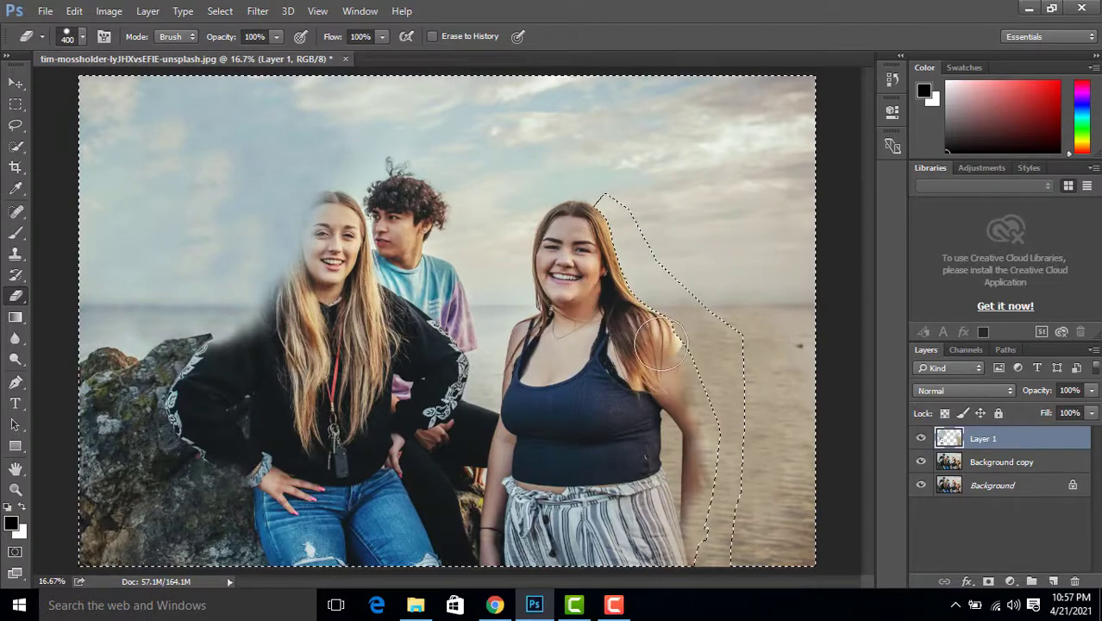
Erase the cloned water on Layer 1 along the woman's arm down to her wrist with a 200-pixel eraser.
key(bracketleft)
key(bracketleft)
key(bracketleft)
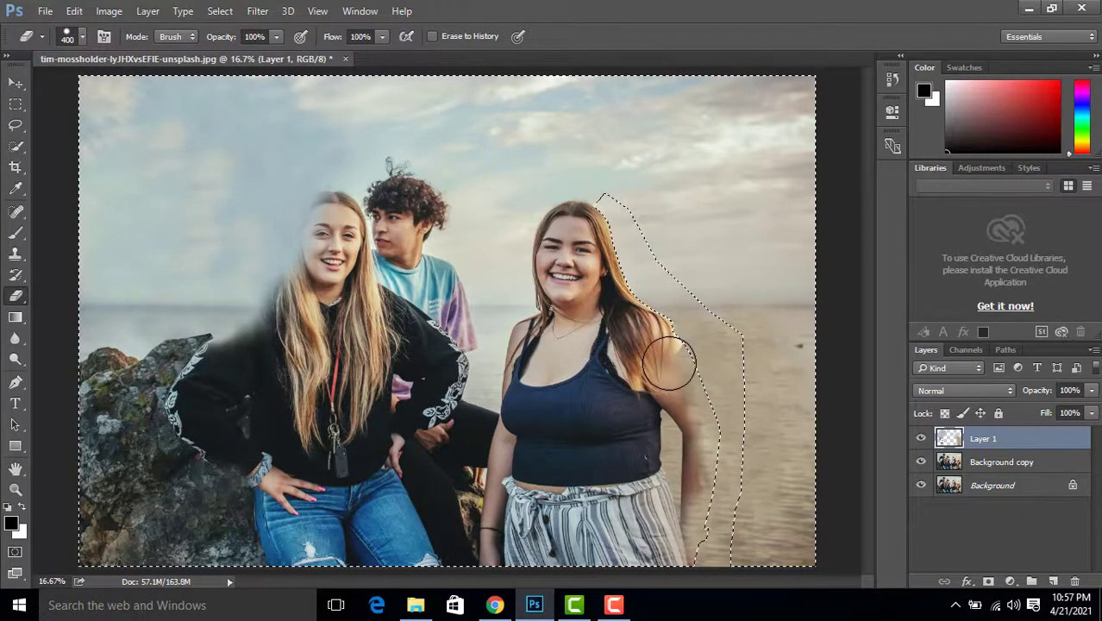
key(bracketleft)
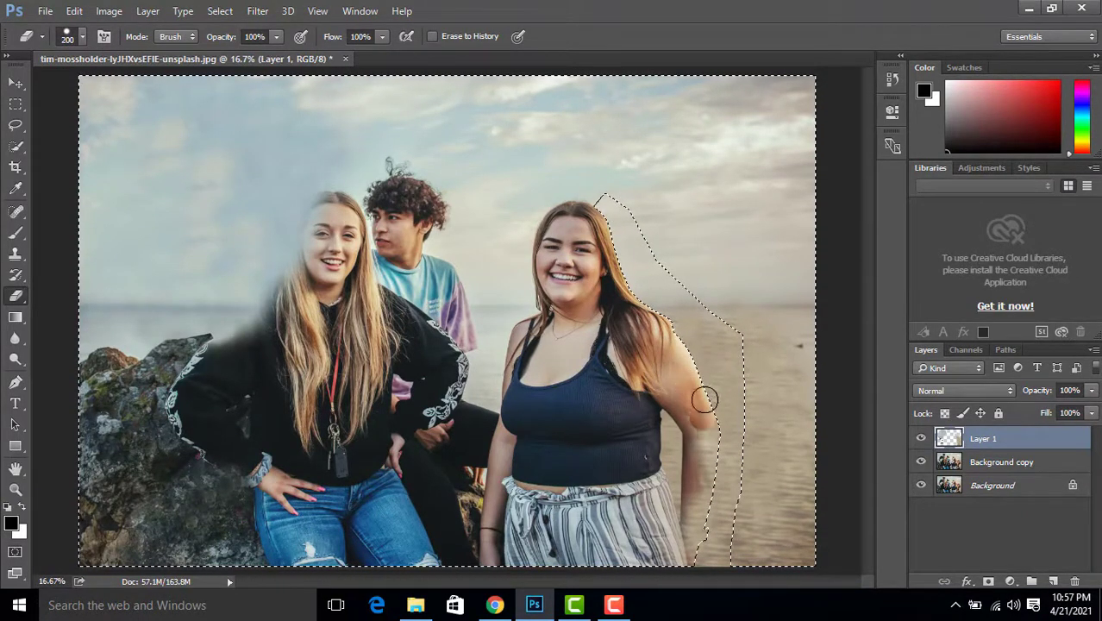
mouse_move(705, 399)
mouse_down()
mouse_move(718, 453)
mouse_move(690, 557)
mouse_up()
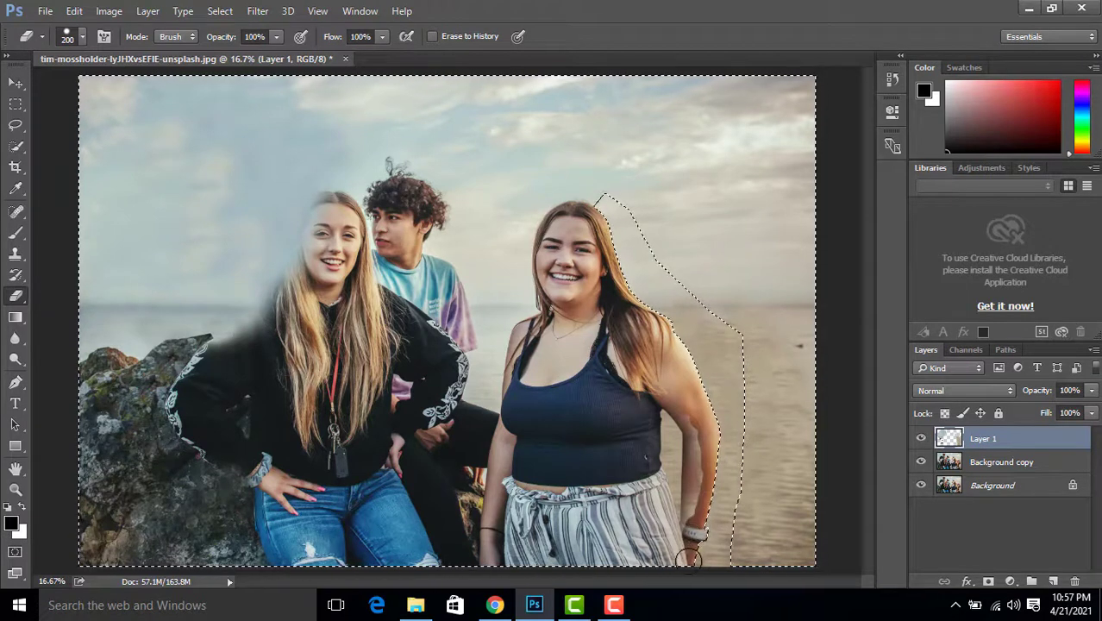
Erase the leftover cloned patch on Layer 1 along the inner edge of the navy-top woman's arm with a 200-pixel eraser, and deselect.
click(15, 489)
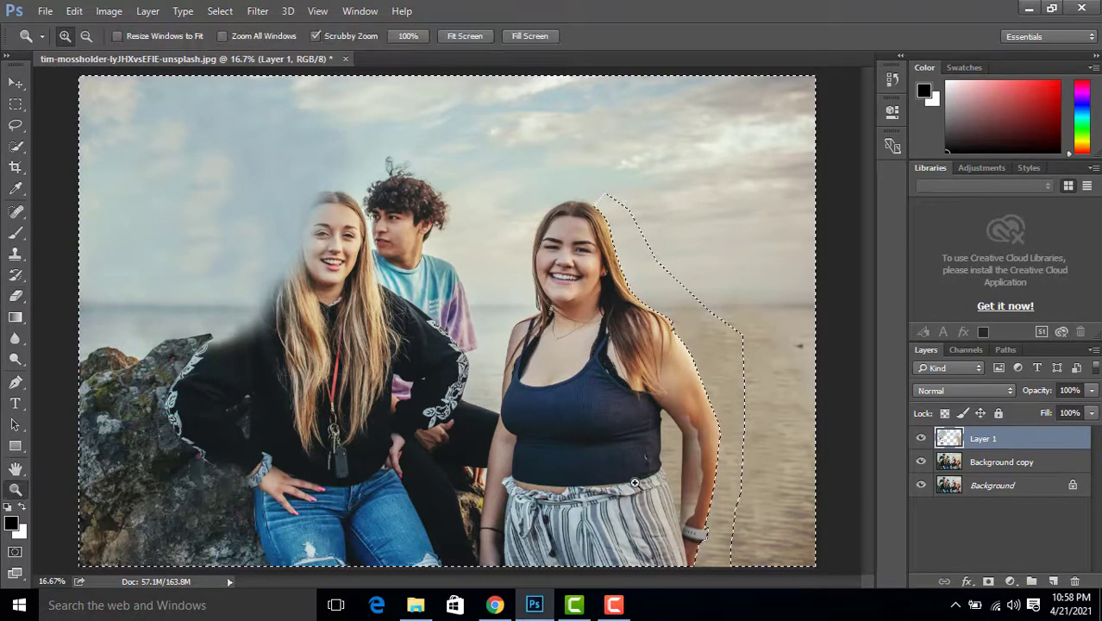
click(684, 472)
click(682, 473)
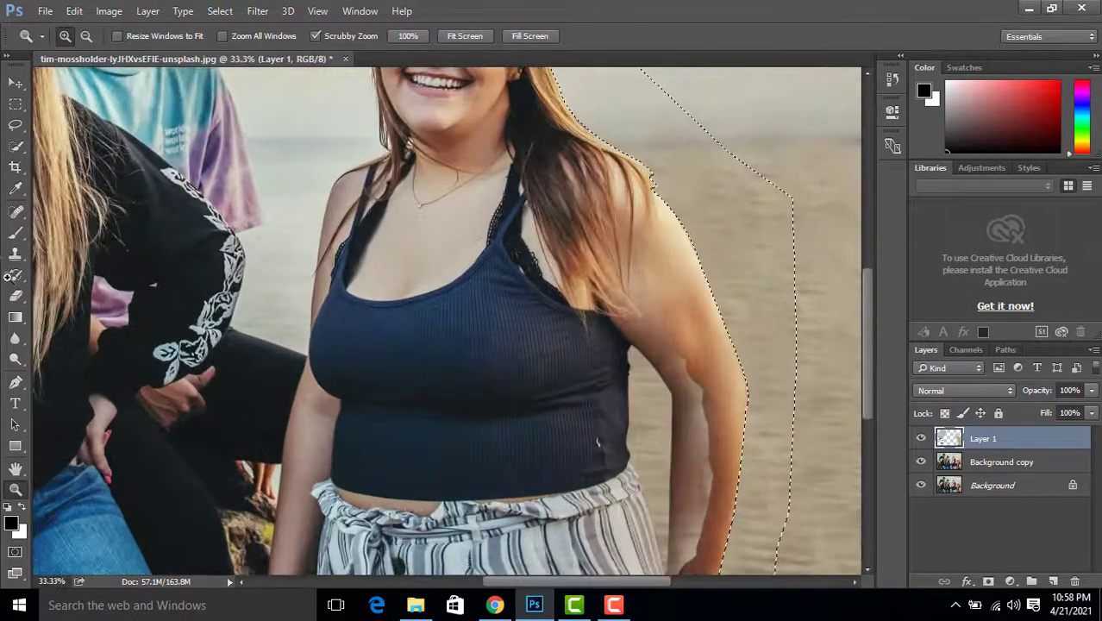
click(15, 296)
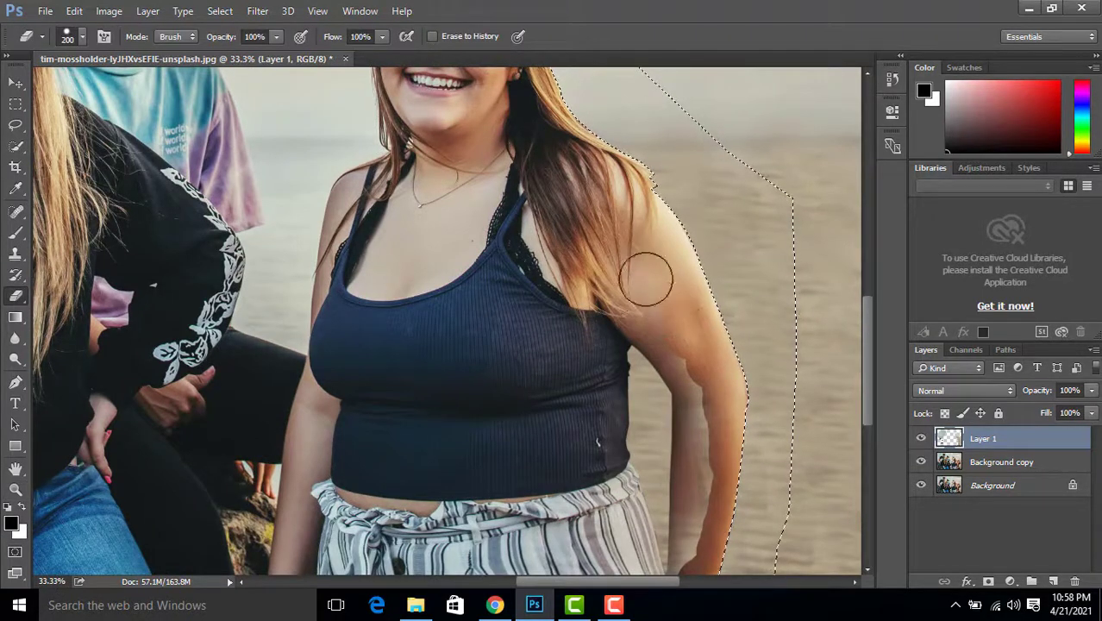
drag(675, 340, 696, 371)
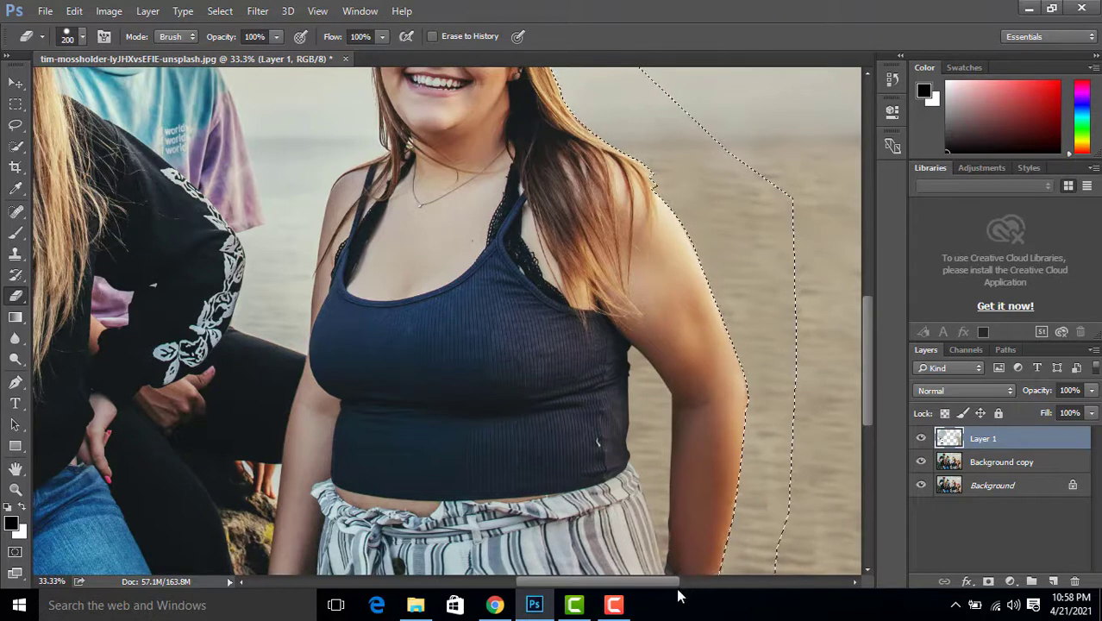
scroll(776, 388, down, 3)
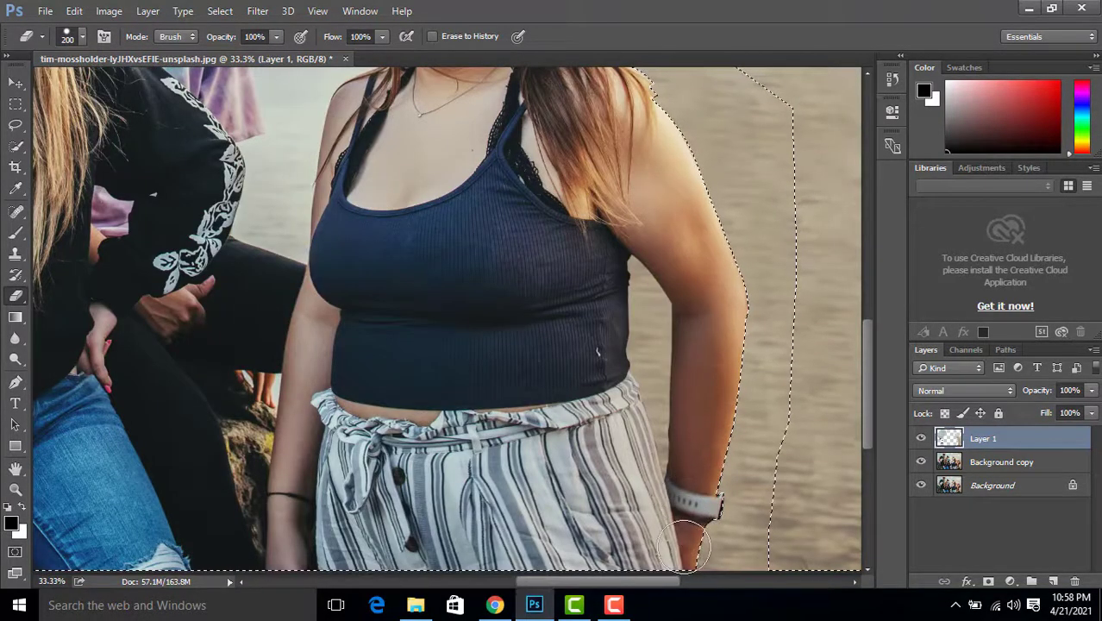
click(15, 489)
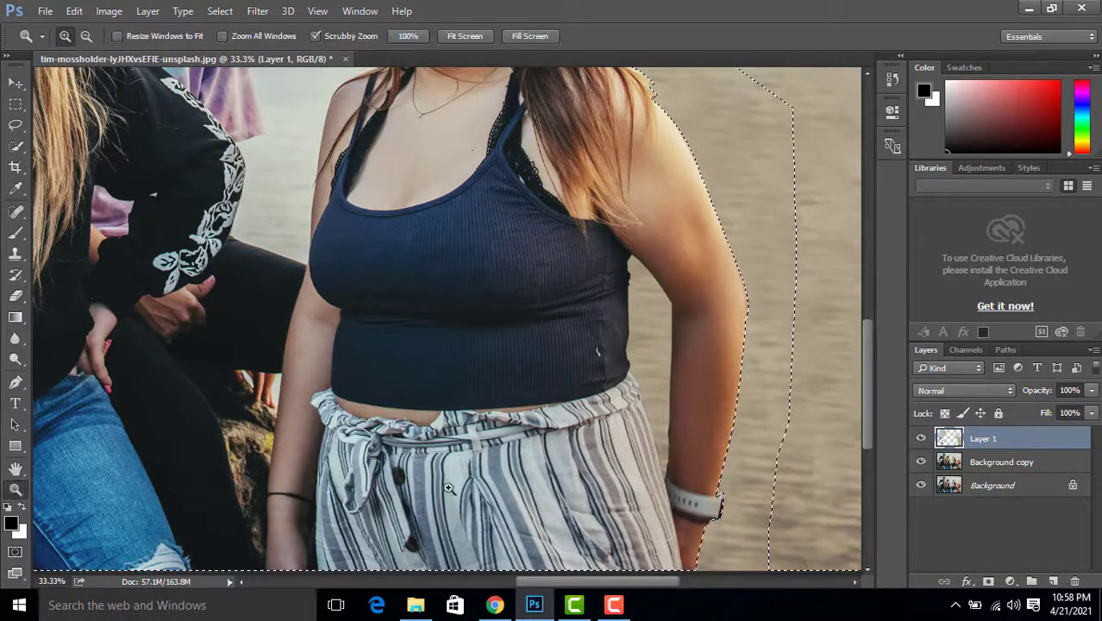
alt+click(451, 320)
alt+click(445, 285)
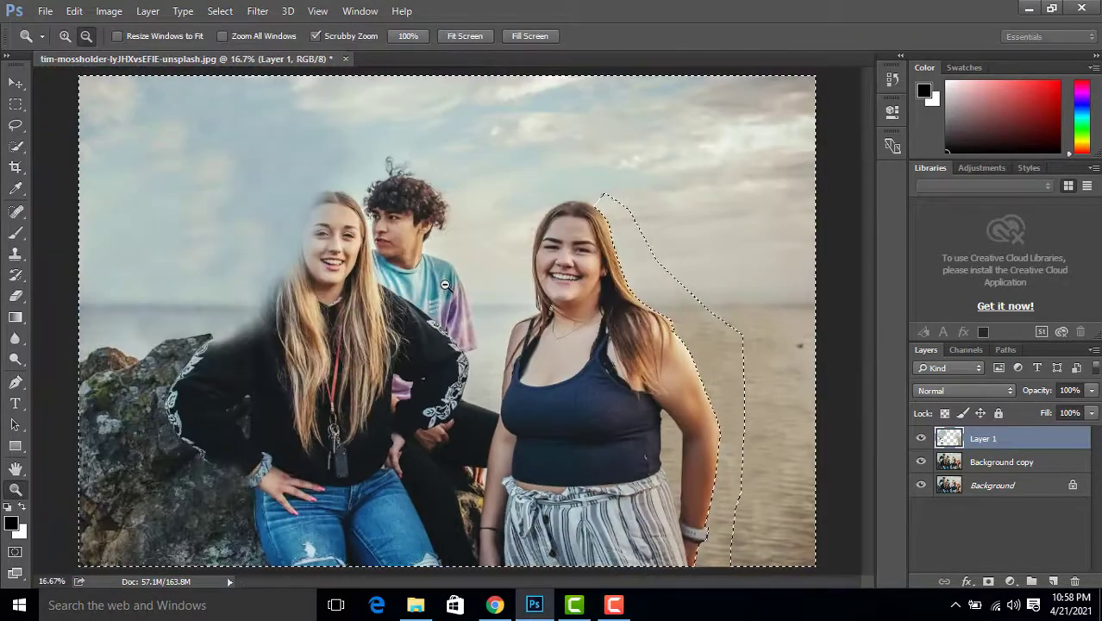
key(e)
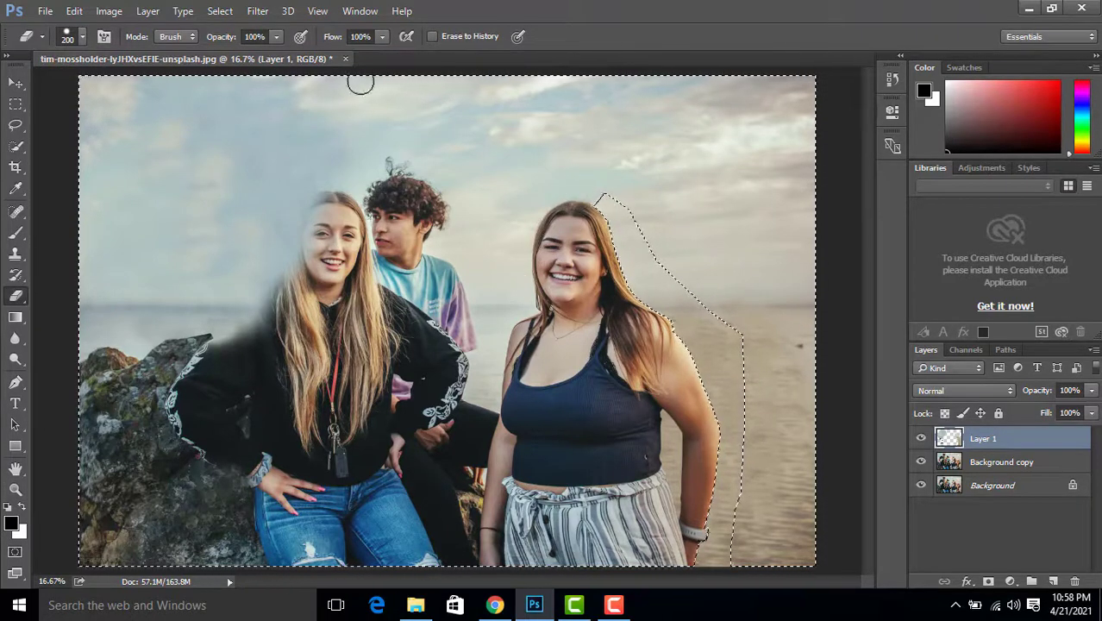
click(219, 10)
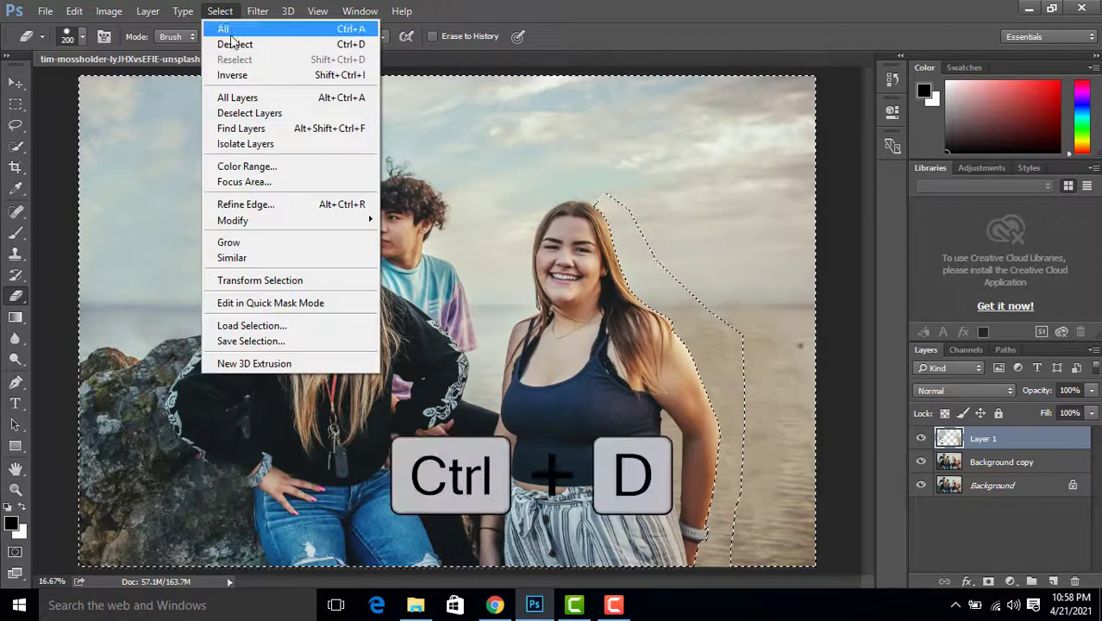
click(234, 41)
Load the saved selection ss2 as a new selection beside the woman in the black hoodie and invert it.
click(219, 10)
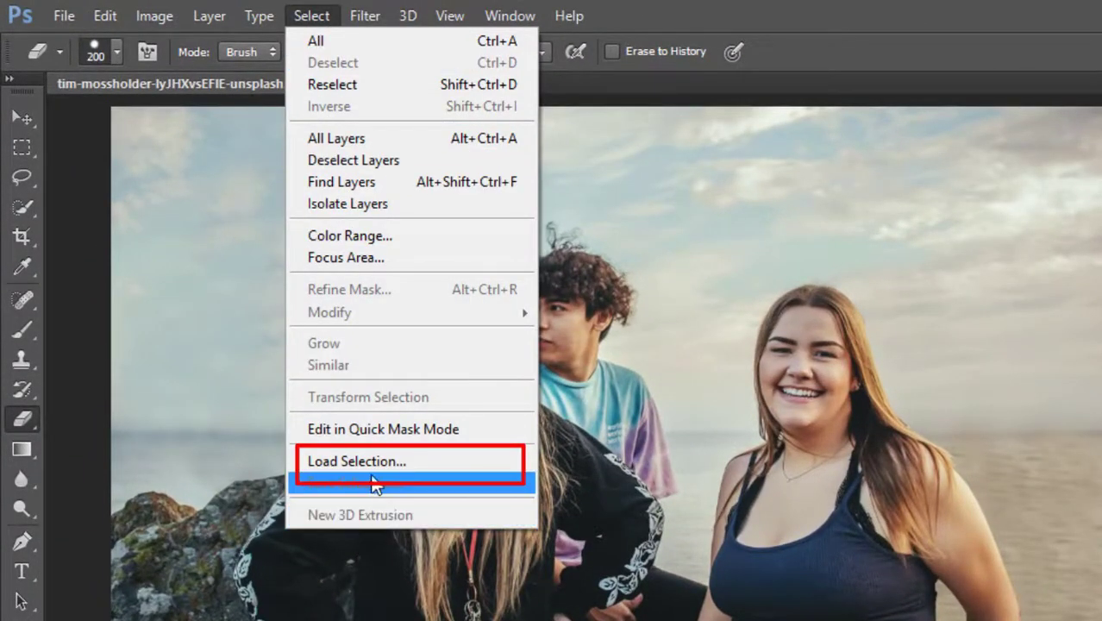
click(369, 465)
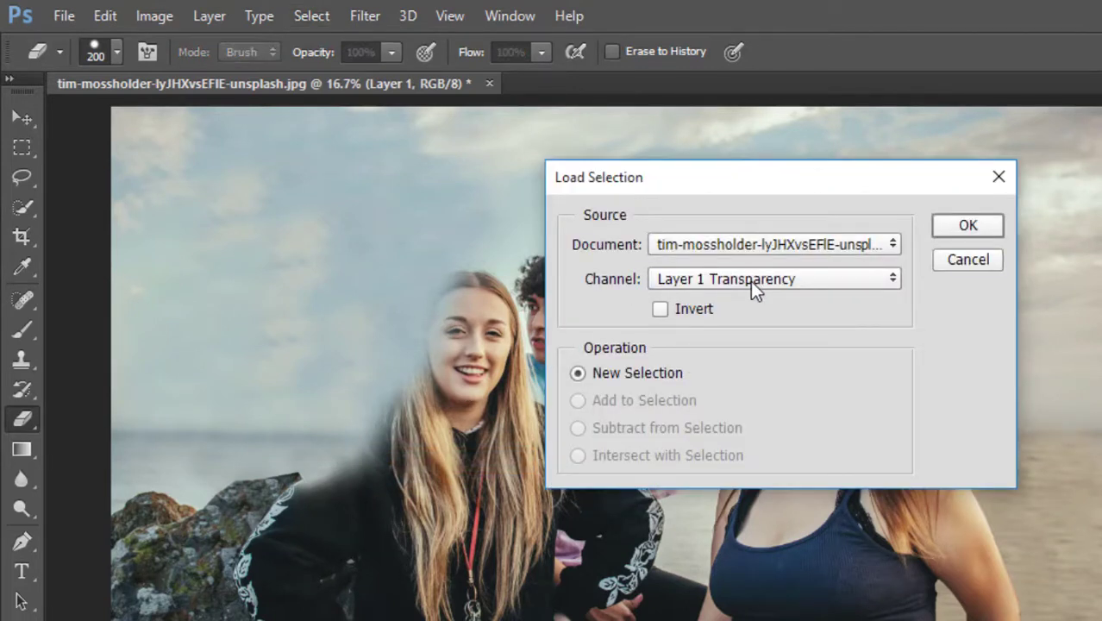
click(750, 280)
click(664, 349)
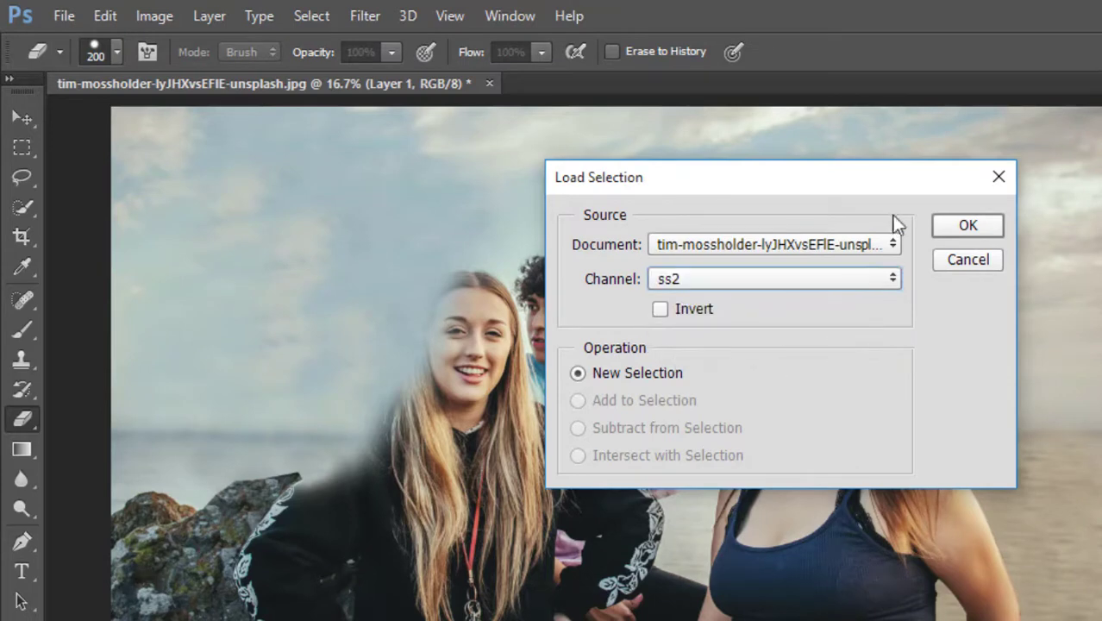
click(958, 227)
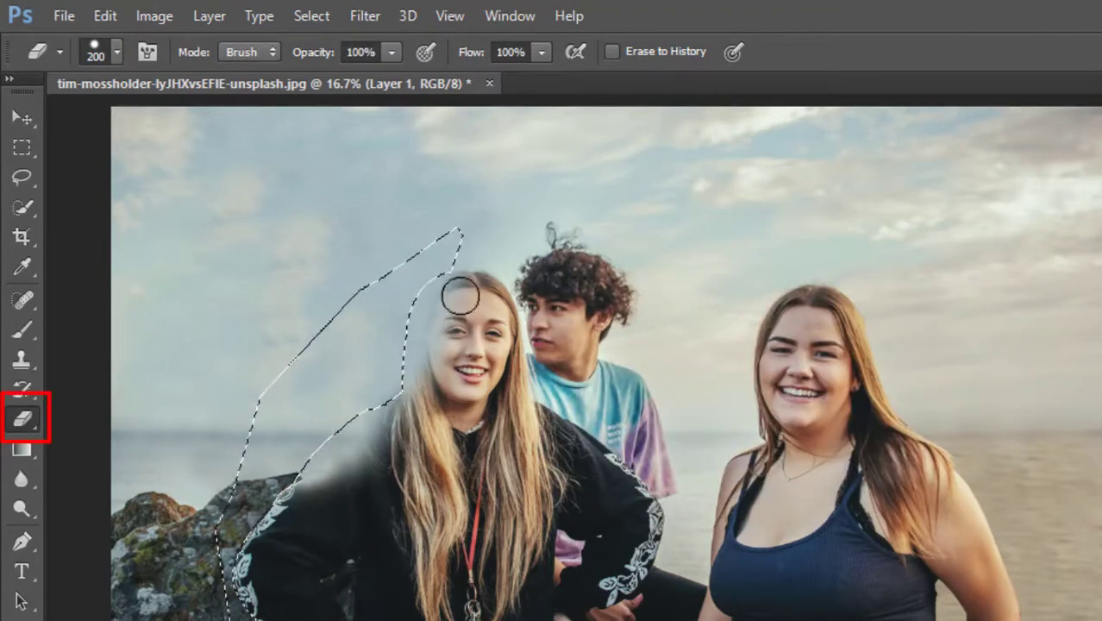
click(316, 14)
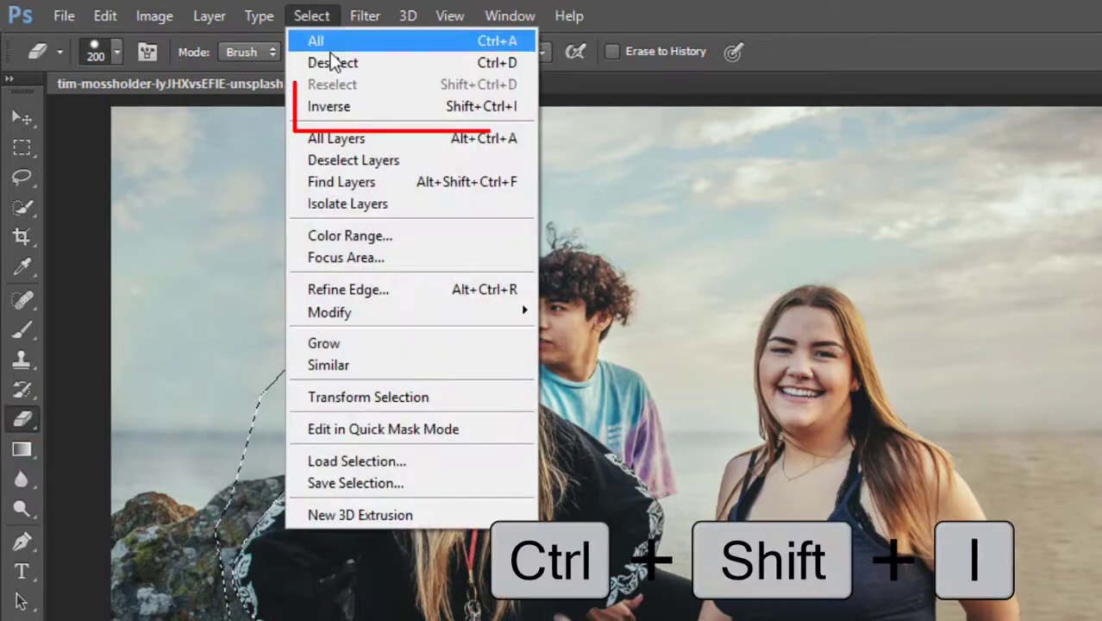
click(336, 104)
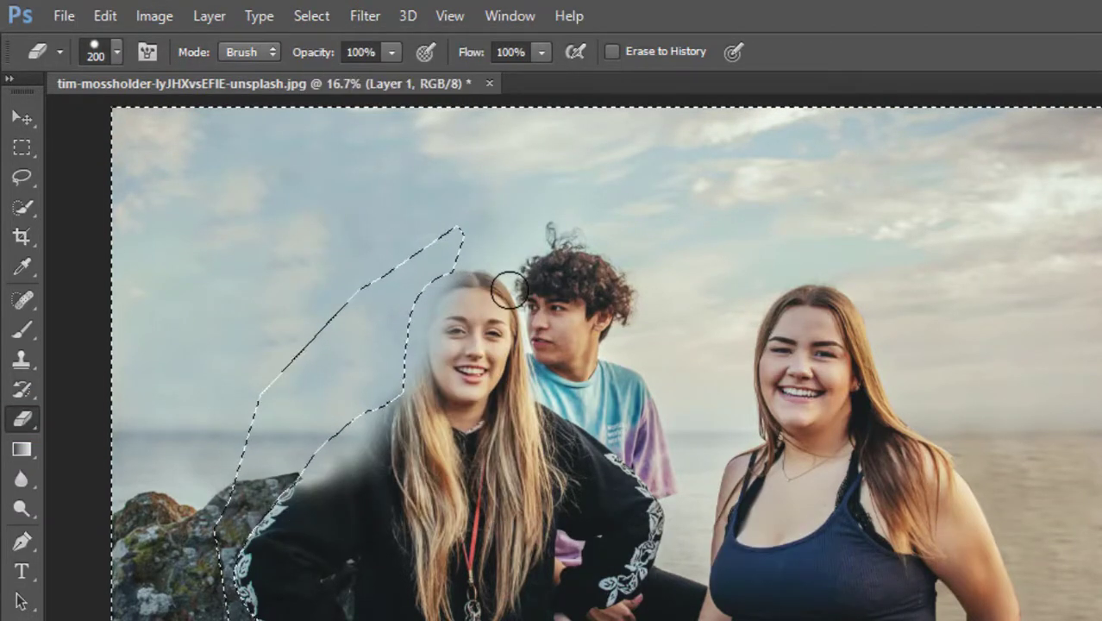
Erase the cloned blur on Layer 1 from the hoodie woman's hair, shoulder and sleeve with a 200-pixel eraser, and deselect.
key(bracketright)
key(bracketright)
key(bracketright)
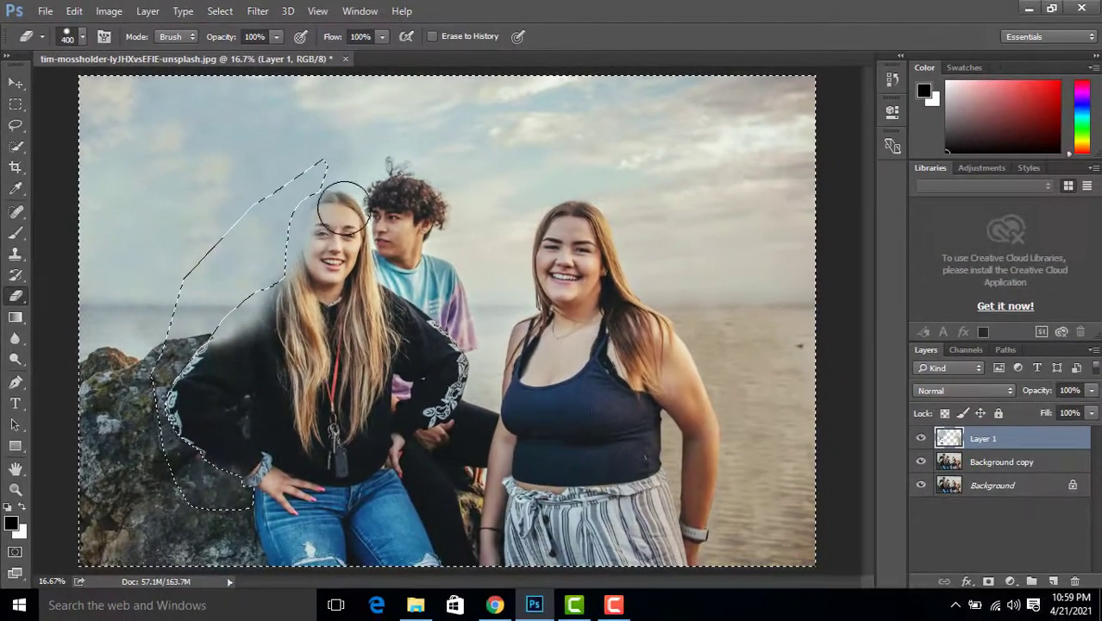
key(bracketleft)
key(bracketleft)
key(bracketleft)
mouse_move(323, 196)
mouse_down()
mouse_move(315, 222)
mouse_move(306, 212)
mouse_move(282, 300)
mouse_move(245, 329)
mouse_move(220, 321)
mouse_move(260, 483)
mouse_up()
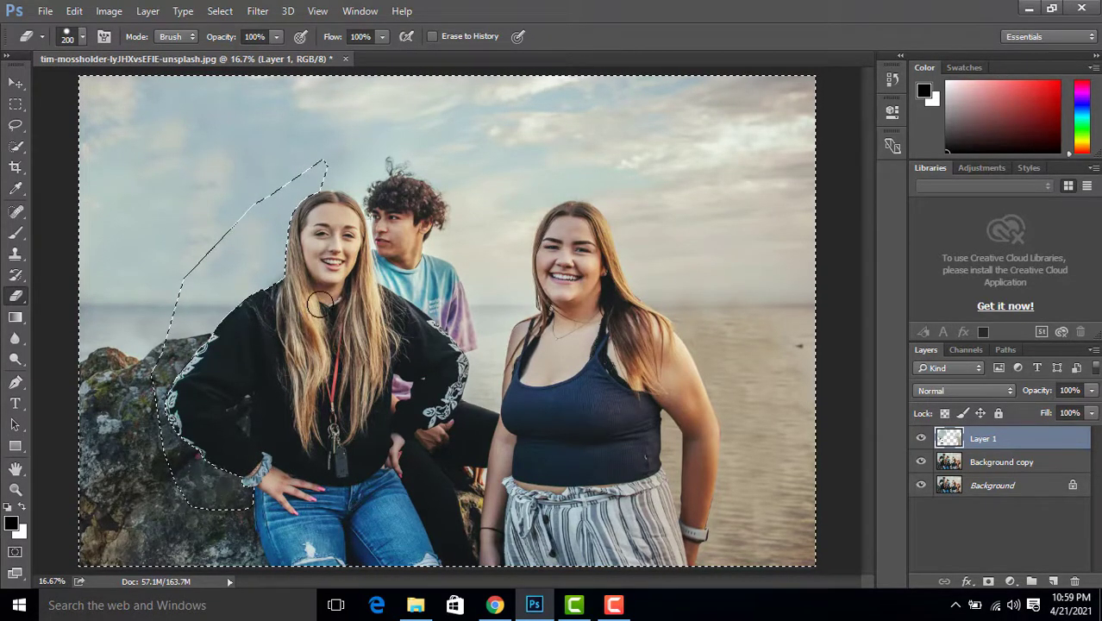
click(220, 11)
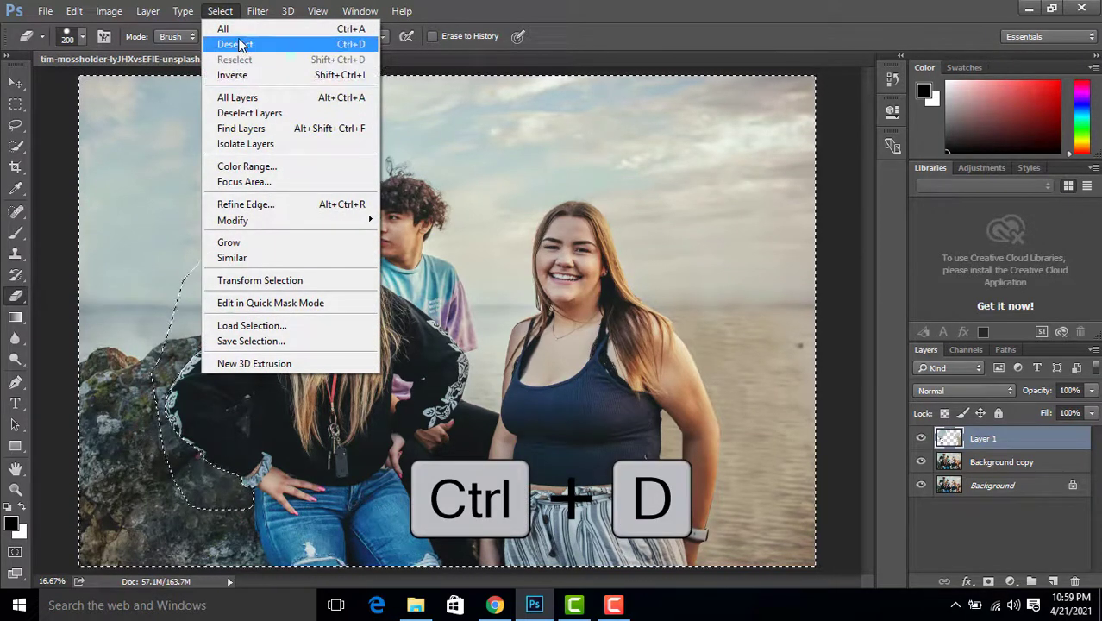
click(239, 44)
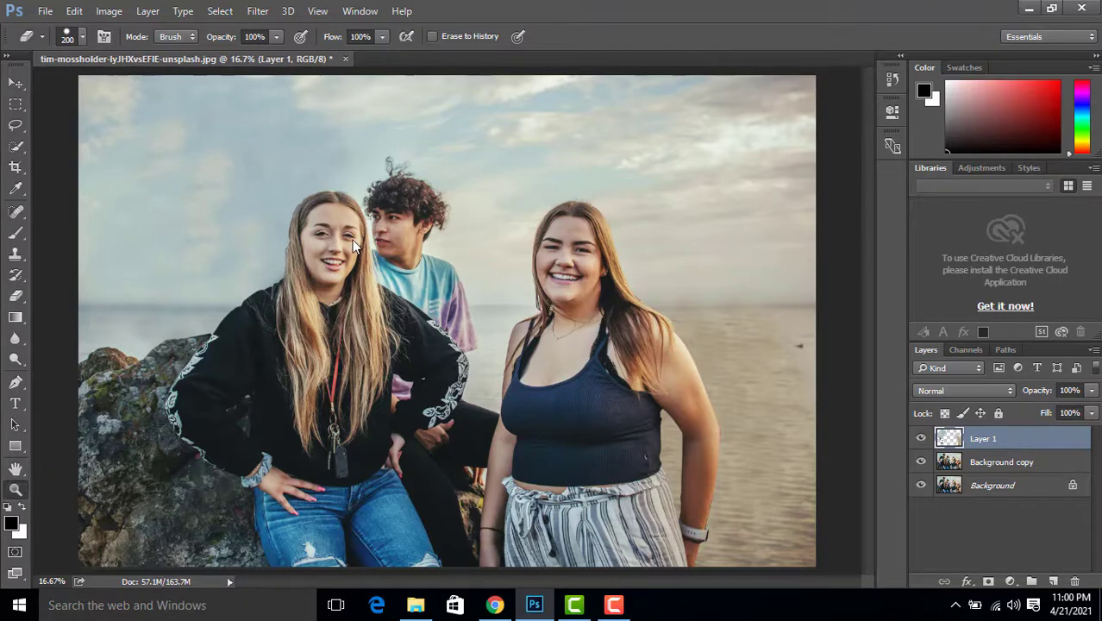
Outline the uneven outer hair edge beside the hoodie woman's forehead with a Pen path and convert it to a selection with a 1-pixel feather.
key(z)
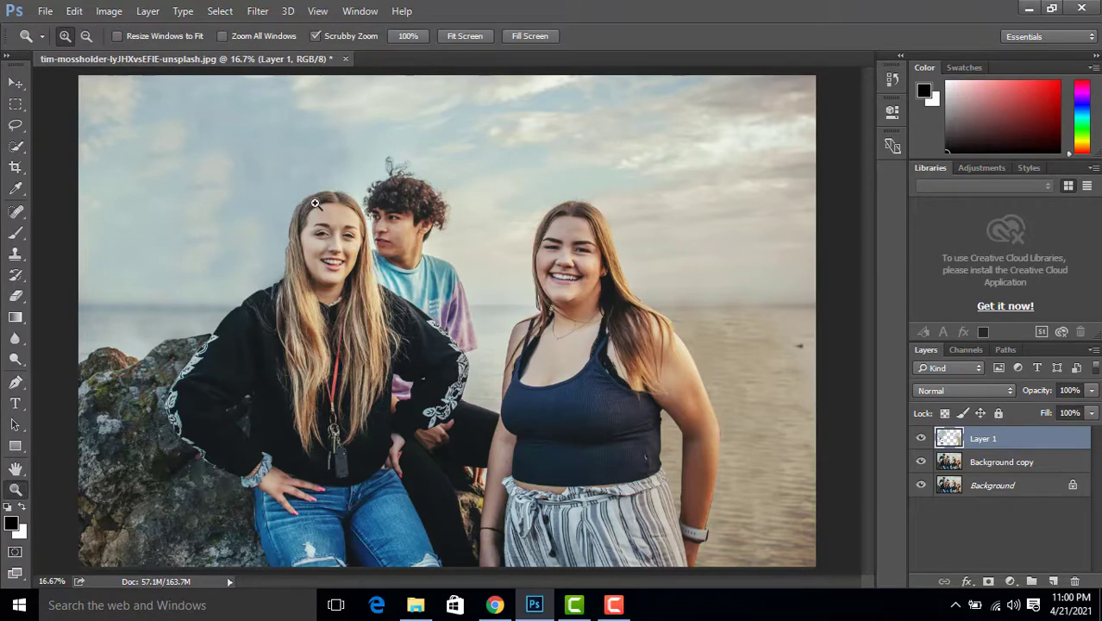
click(315, 203)
click(313, 227)
click(316, 222)
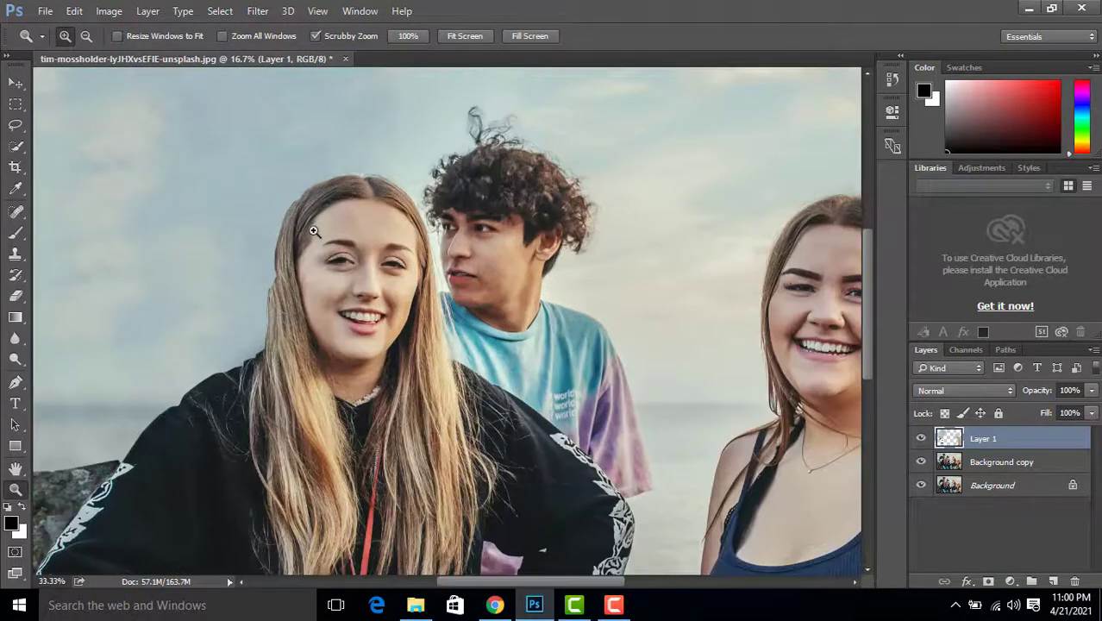
click(319, 217)
click(322, 214)
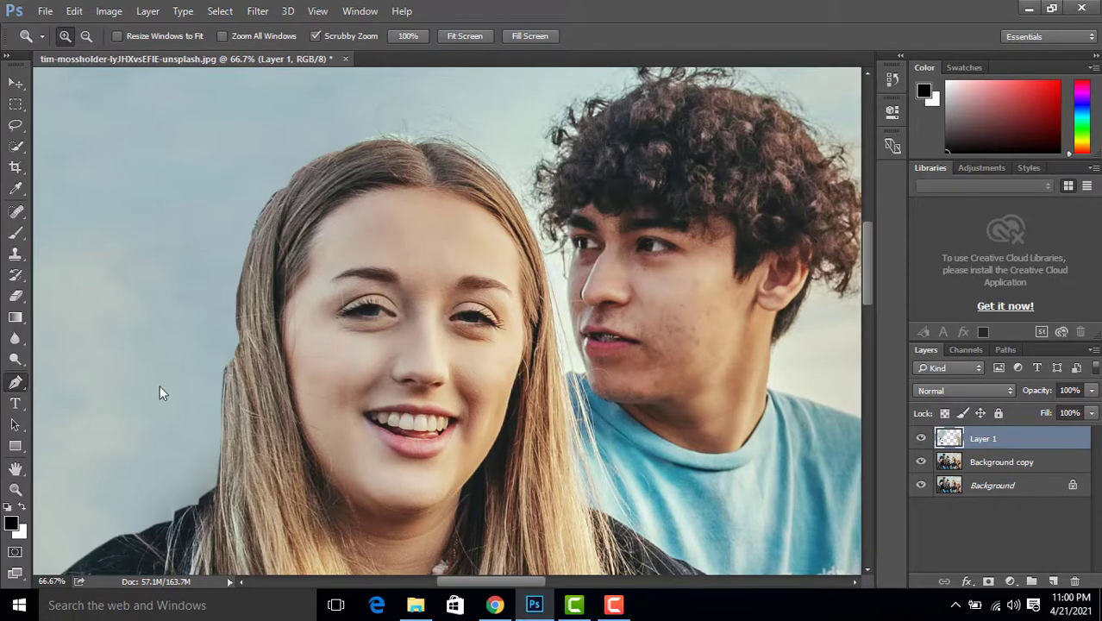
key(p)
click(223, 372)
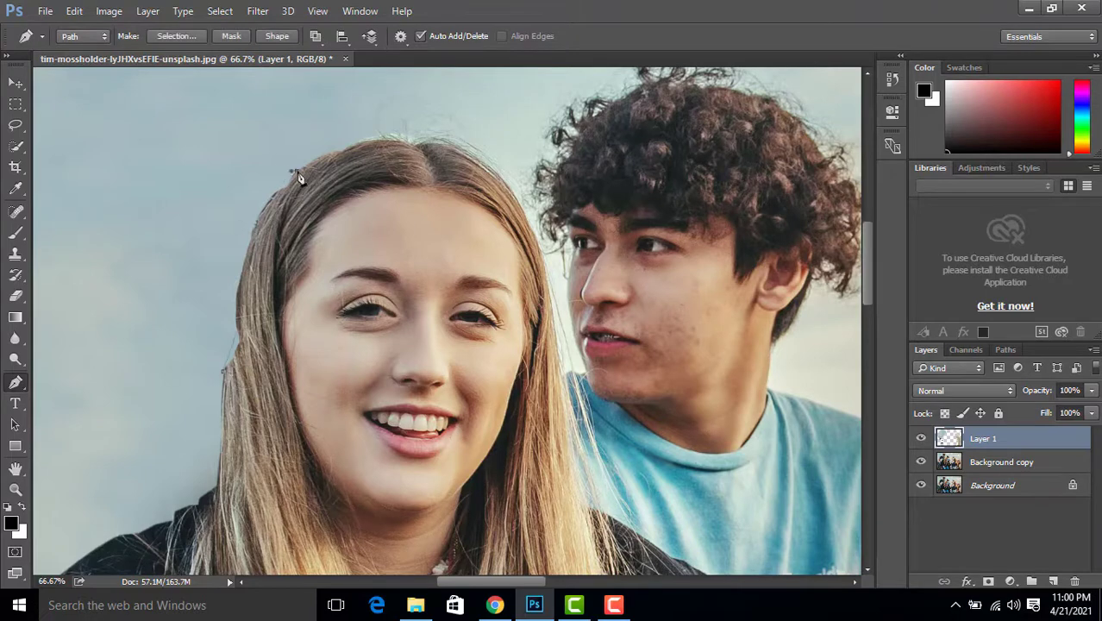
drag(296, 170, 351, 157)
right_click(248, 297)
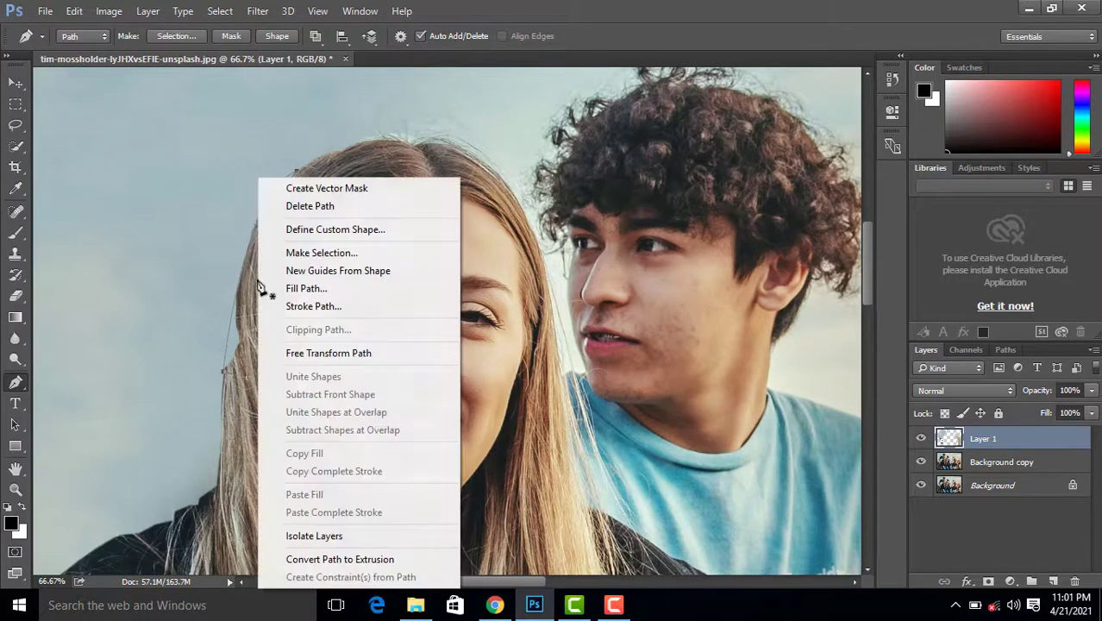
click(320, 253)
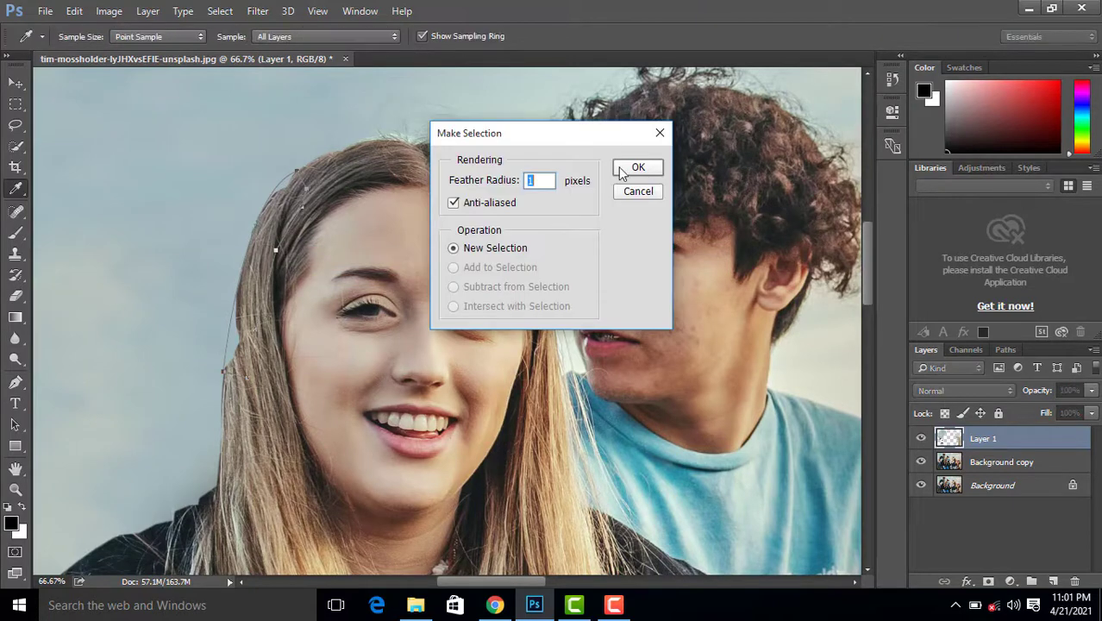
click(639, 167)
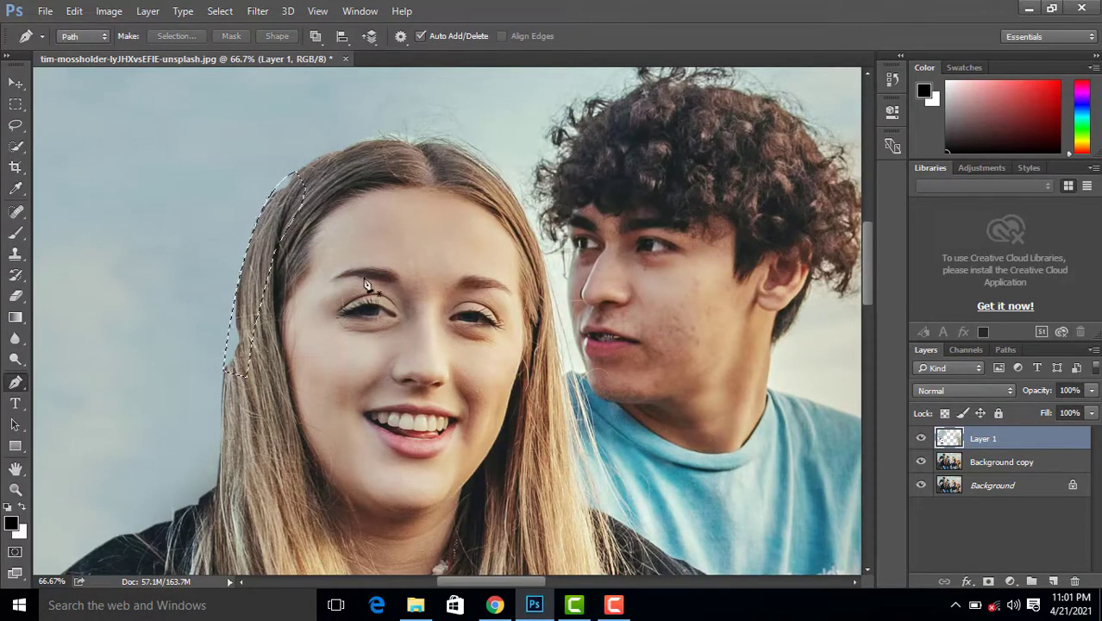
Clone hair texture into the selected strip on Layer 1, reducing the Clone Stamp brush to 125 pixels, and deselect.
click(15, 253)
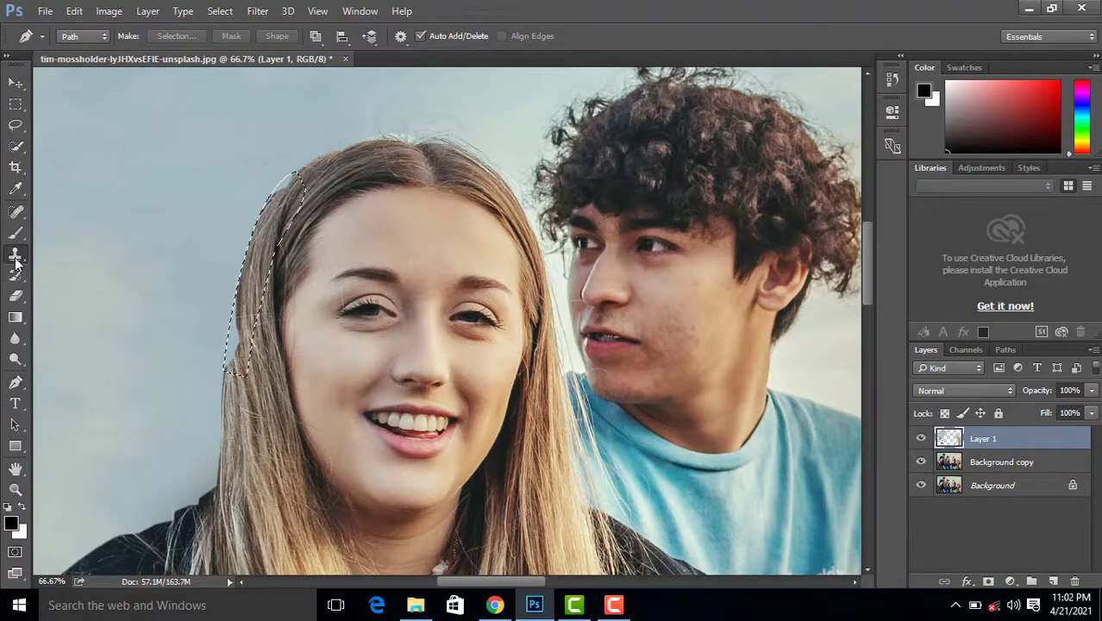
click(259, 461)
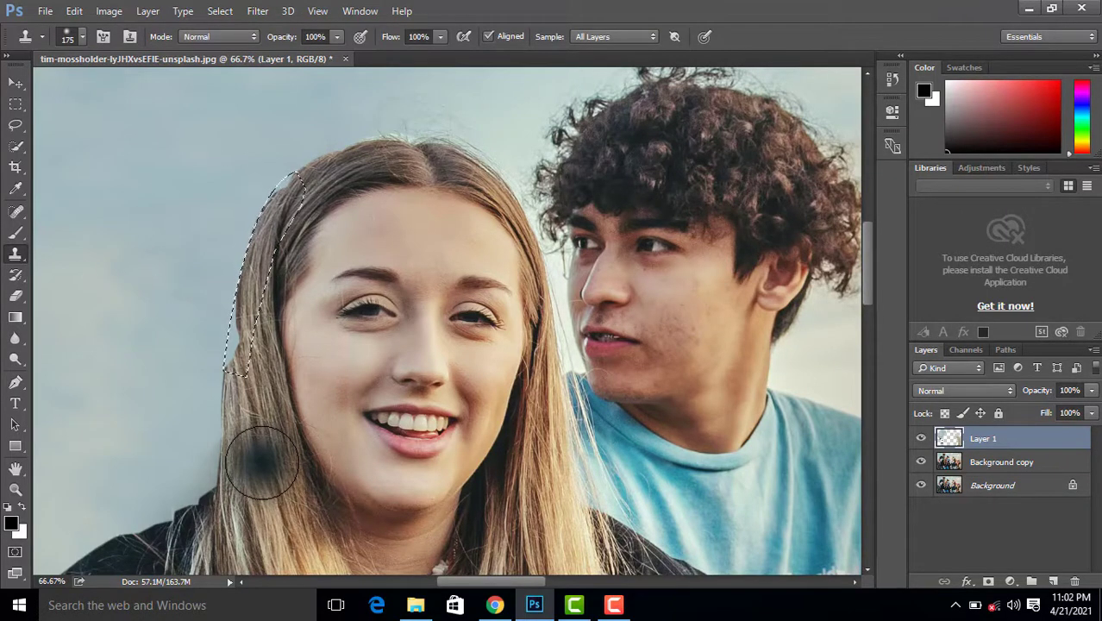
key(ctrl+z)
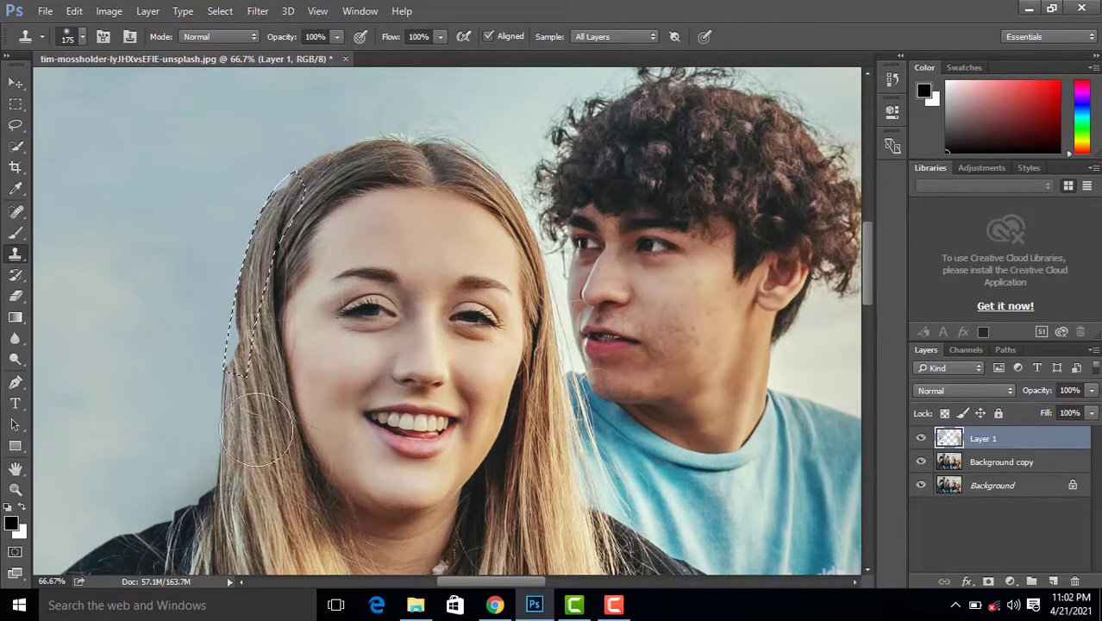
mouse_move(234, 348)
mouse_down()
mouse_move(247, 250)
mouse_move(286, 198)
mouse_up()
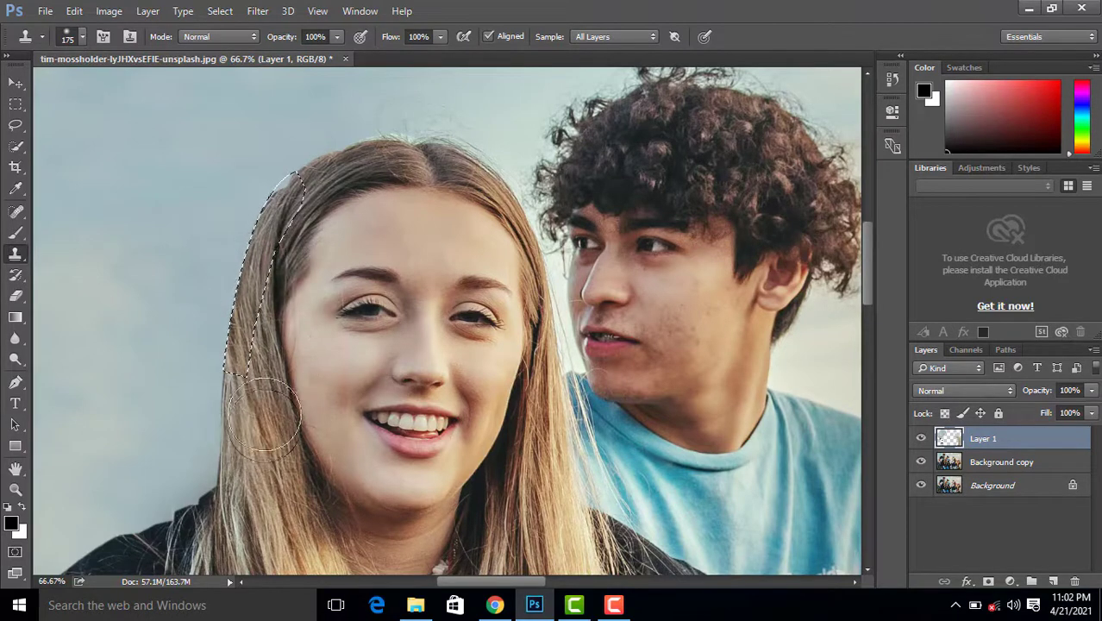
key(bracketleft)
key(bracketleft)
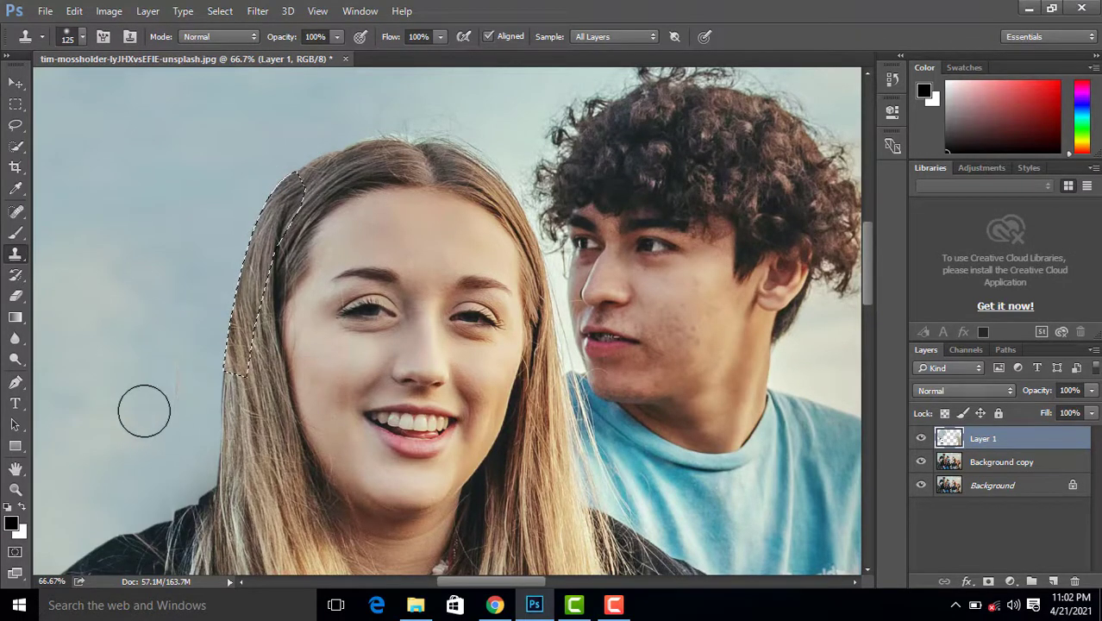
click(220, 11)
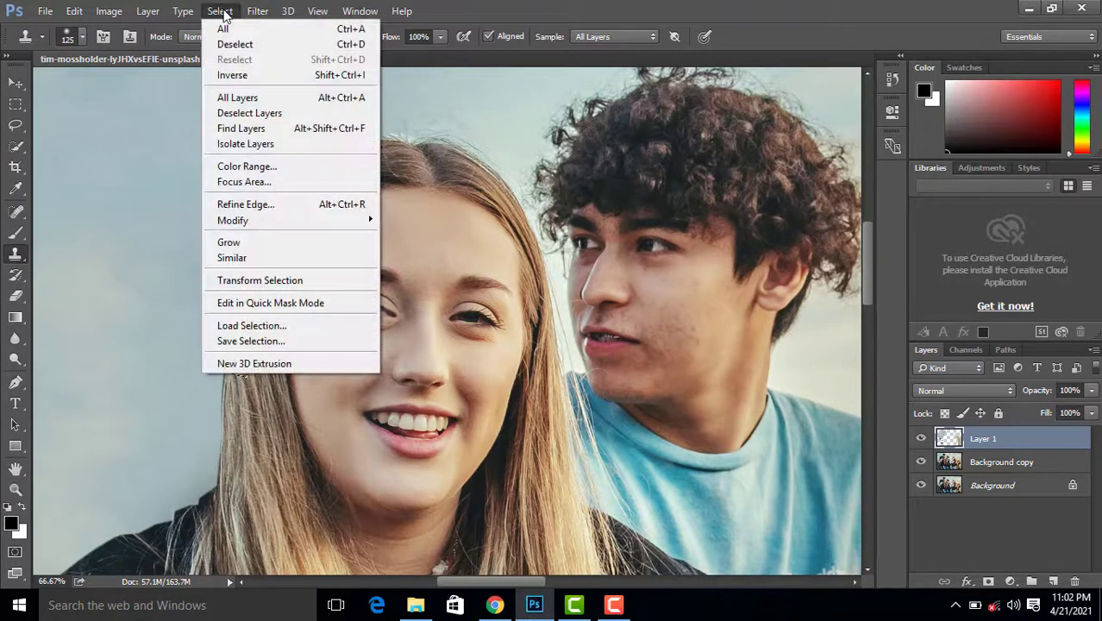
click(234, 44)
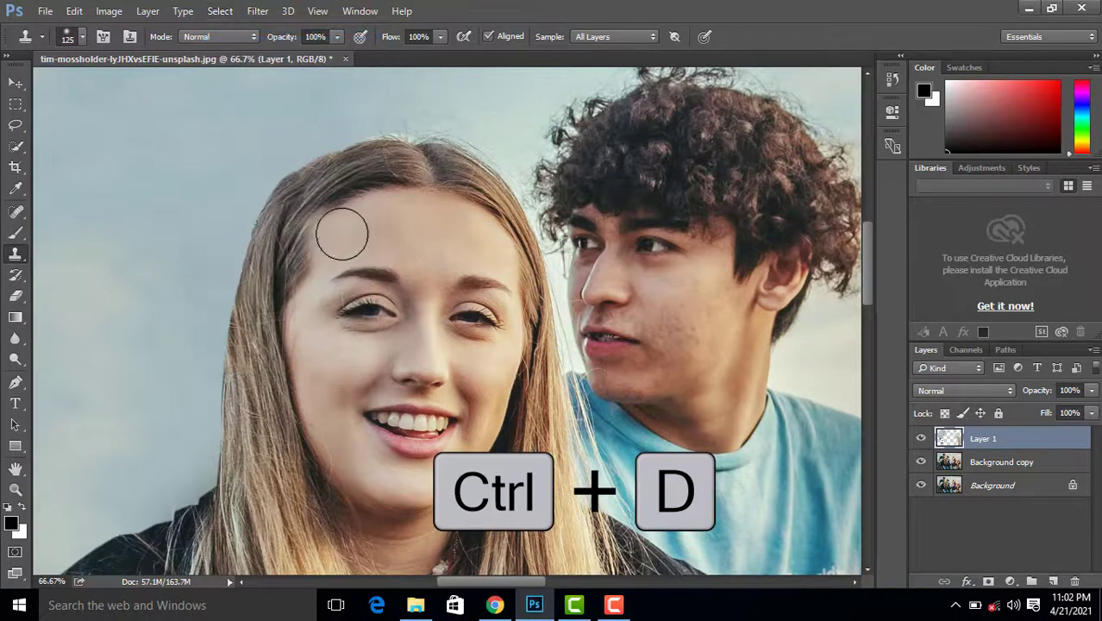
click(466, 233)
key(ctrl+z)
key(bracketleft)
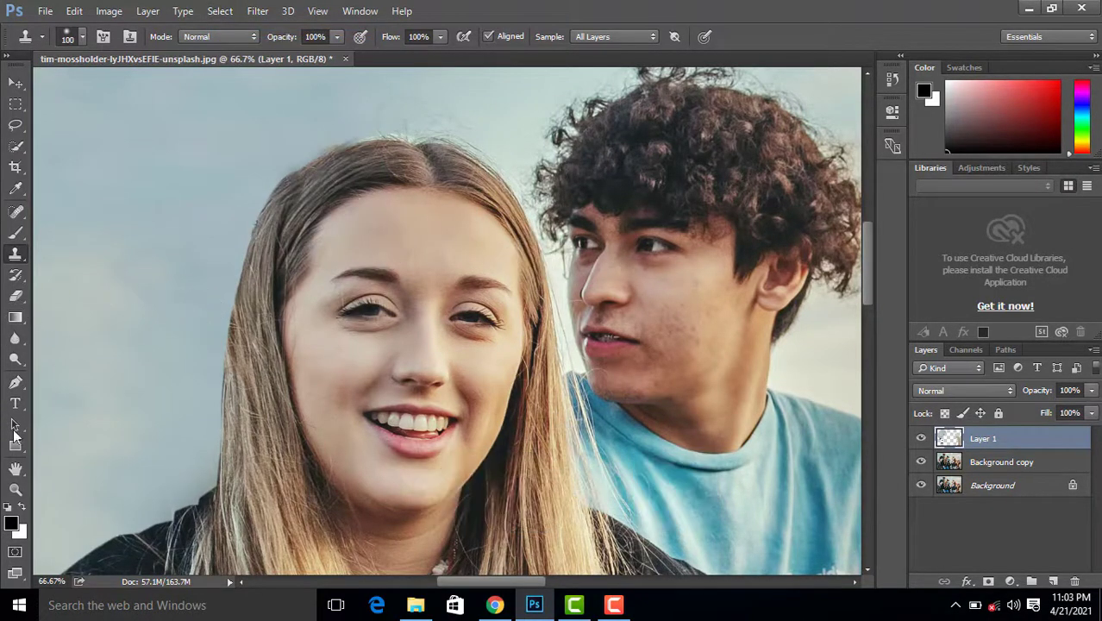
View the whole photo and toggle Layer 1's visibility off and on twice to compare the retouched image with the original.
click(14, 490)
scroll(405, 253, down, 4)
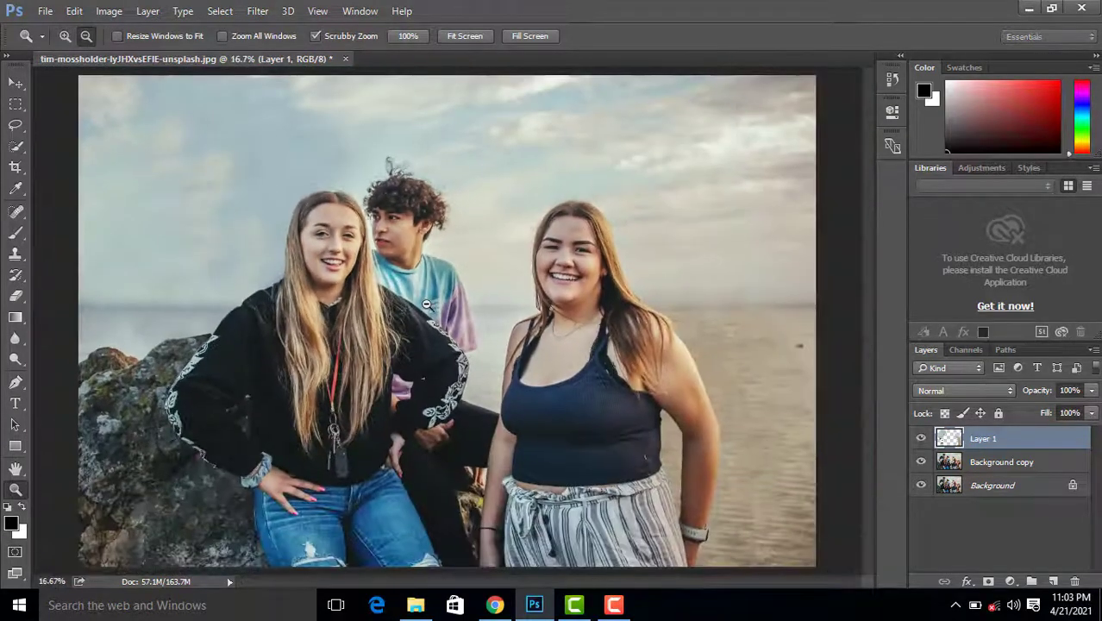
scroll(427, 305, down, 1)
click(409, 270)
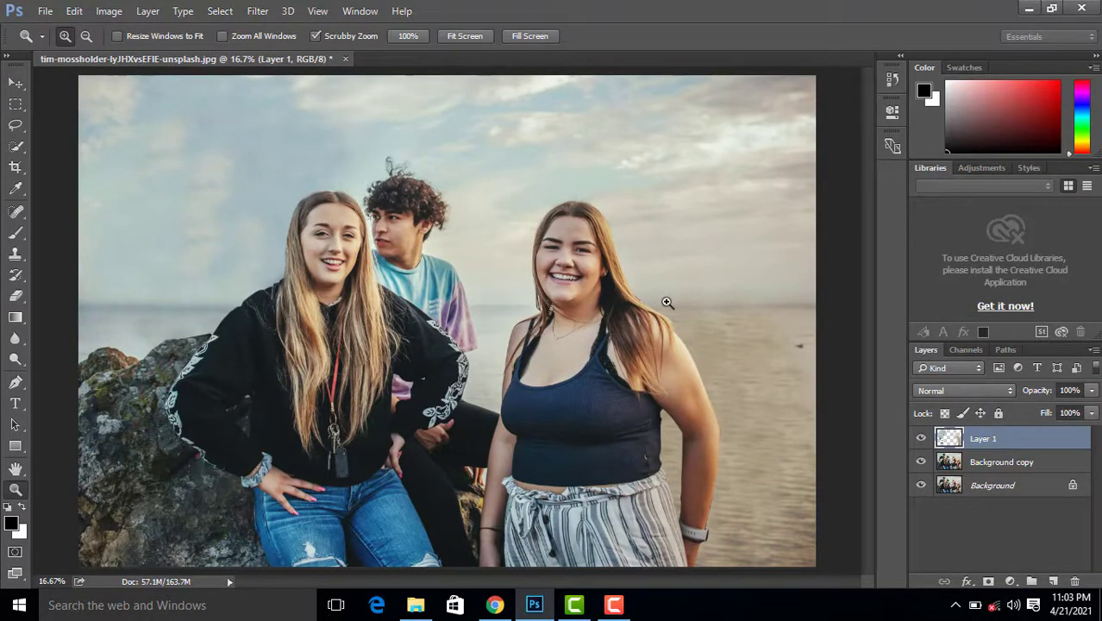
click(921, 440)
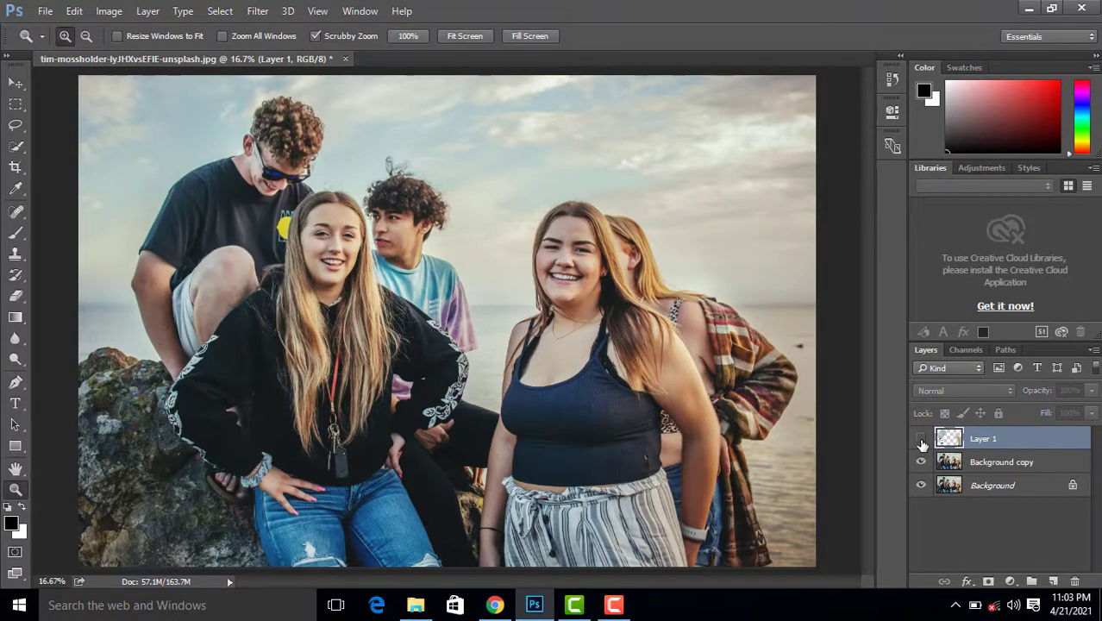
click(922, 440)
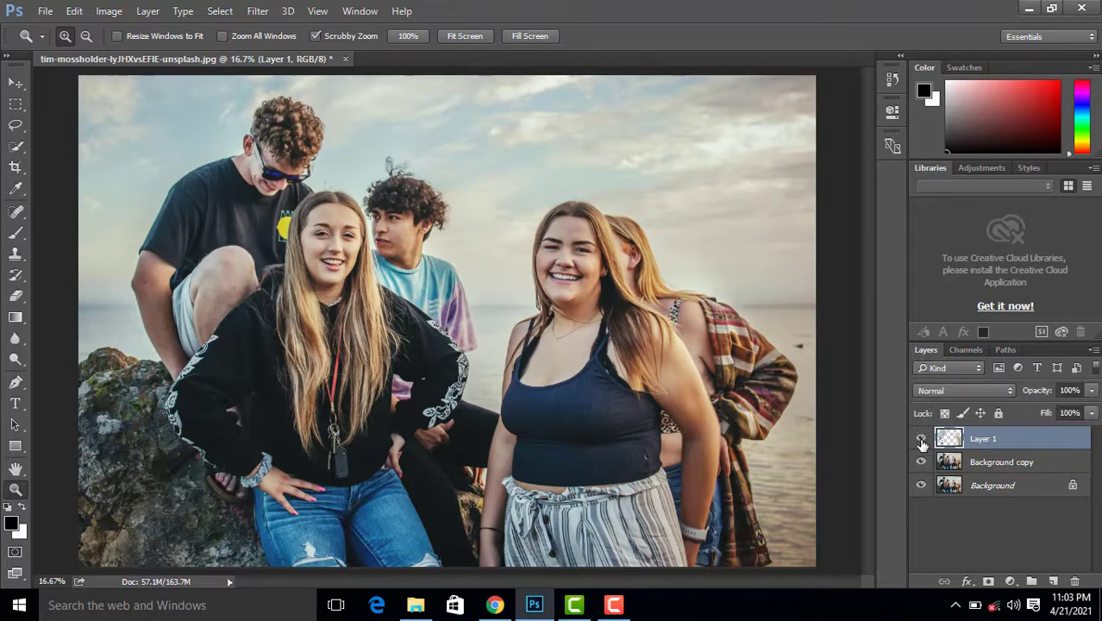
click(921, 440)
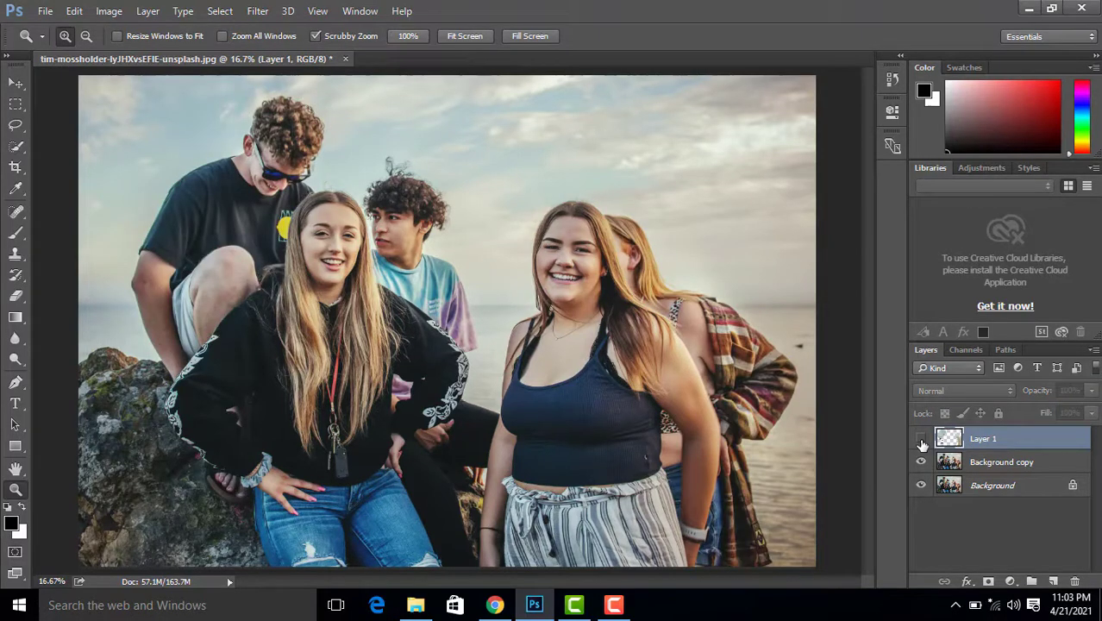
click(921, 439)
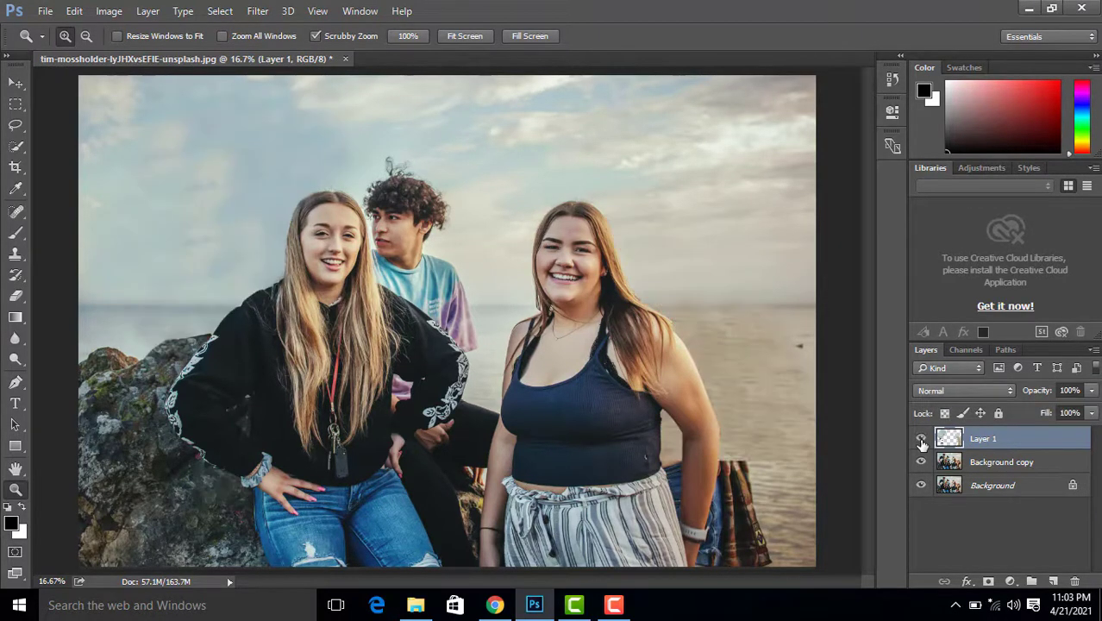